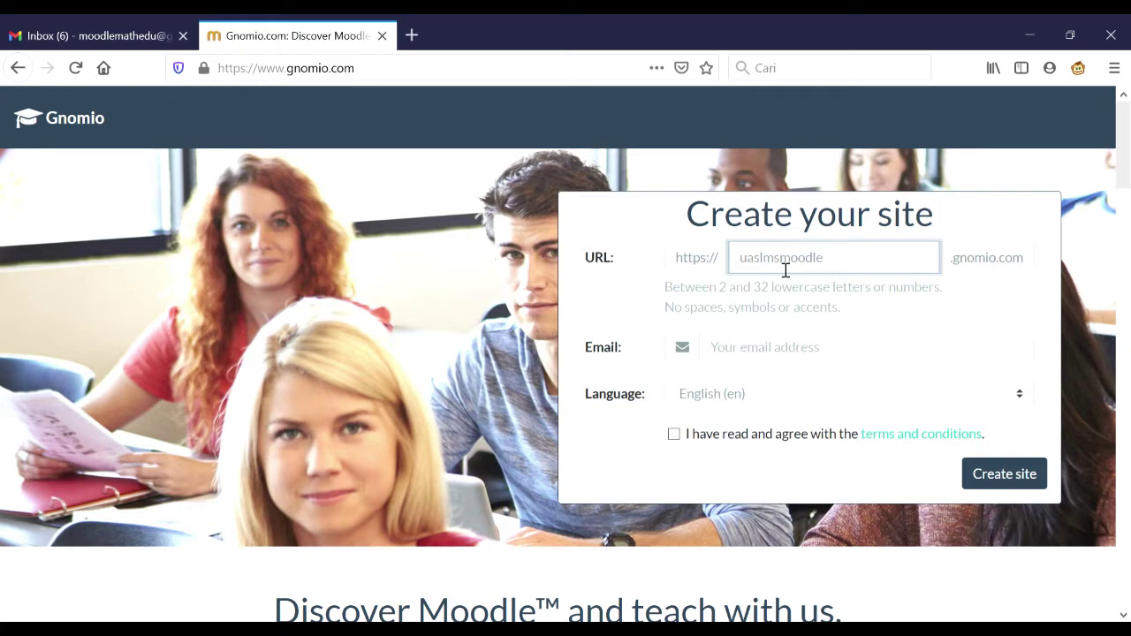
- Enter the contact e-mail, accept the terms and conditions, and submit the Gnomio site request
{"action": "left_click", "coordinate": [814, 356]}
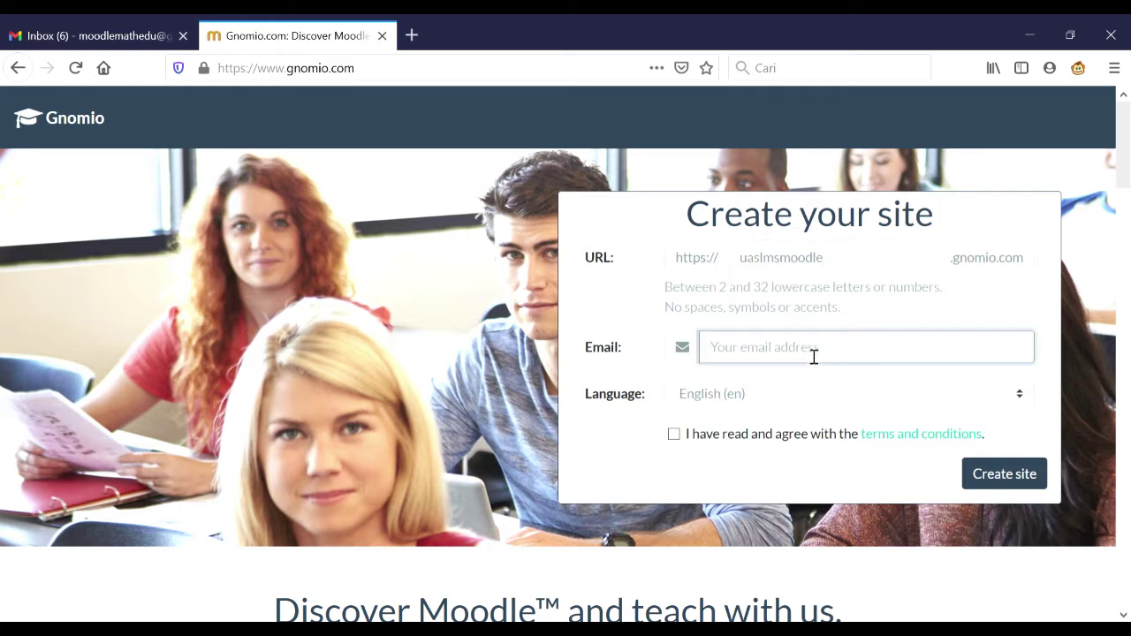
{"action": "left_click", "coordinate": [675, 439]}
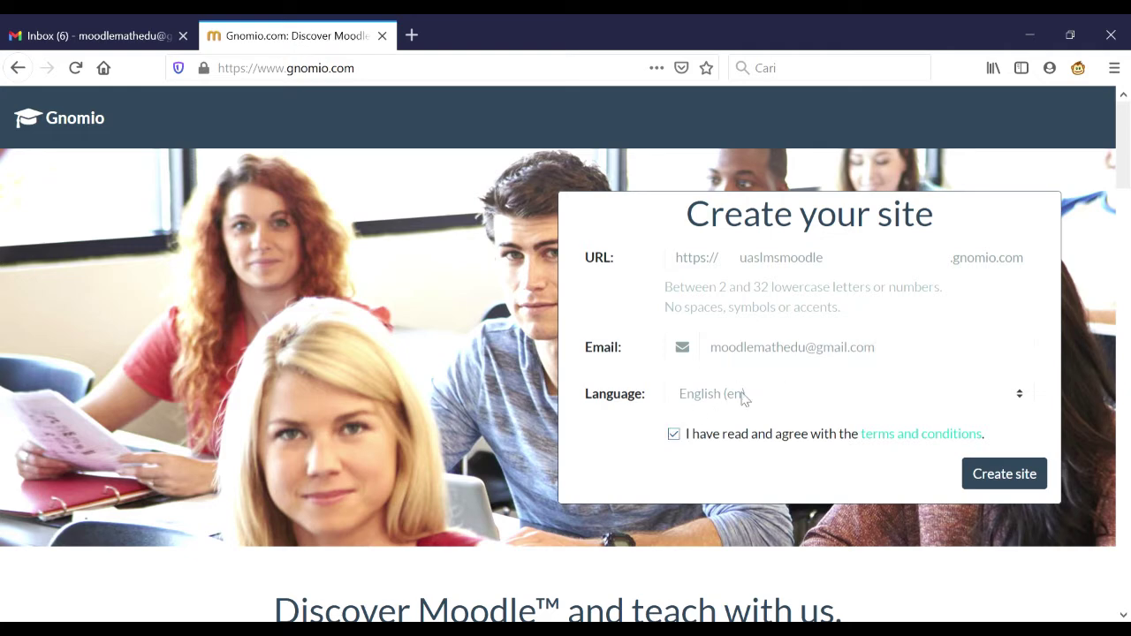
{"action": "left_click", "coordinate": [1007, 477]}
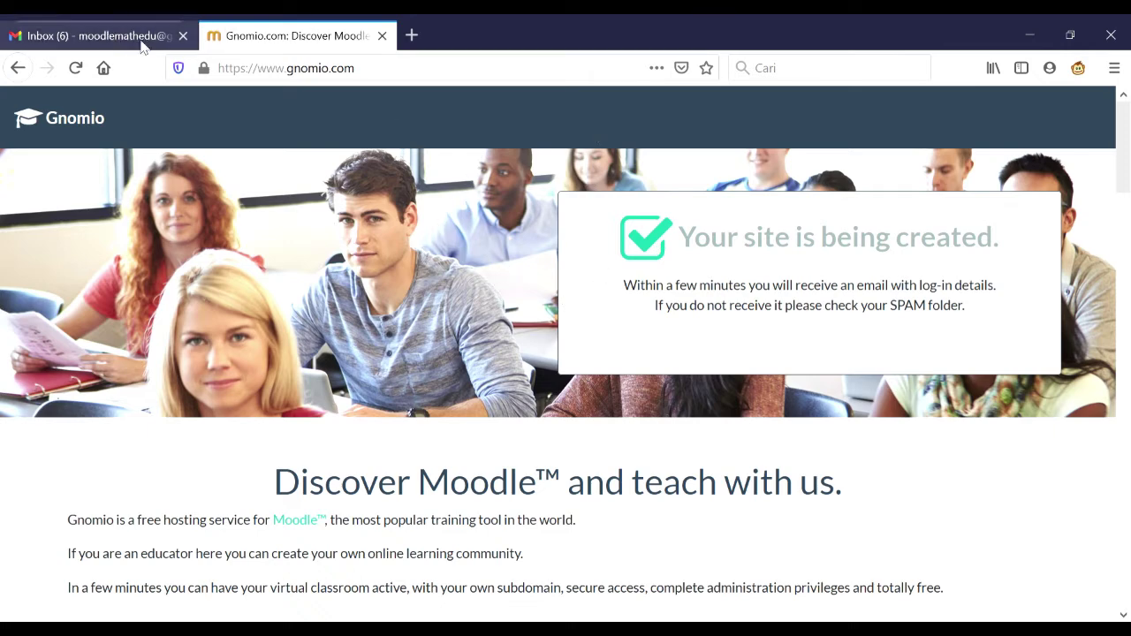
- Open the Welcome to Gnomio email in Gmail and follow its link to uaslmsmoodle.gnomio.com
{"action": "left_click", "coordinate": [112, 37]}
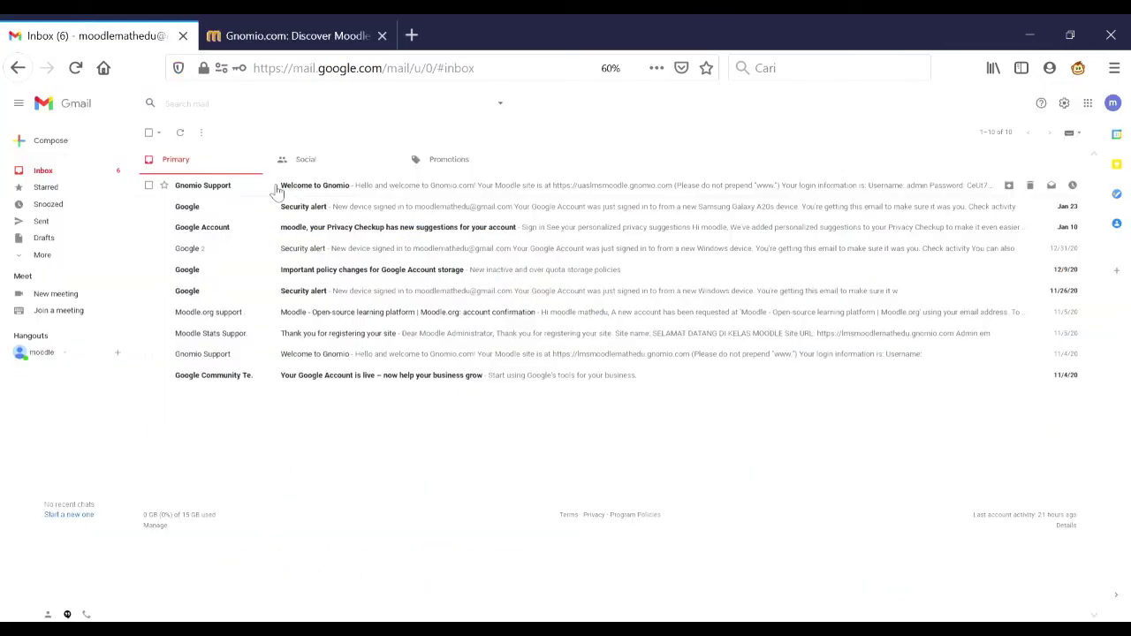
{"action": "left_click", "coordinate": [277, 192]}
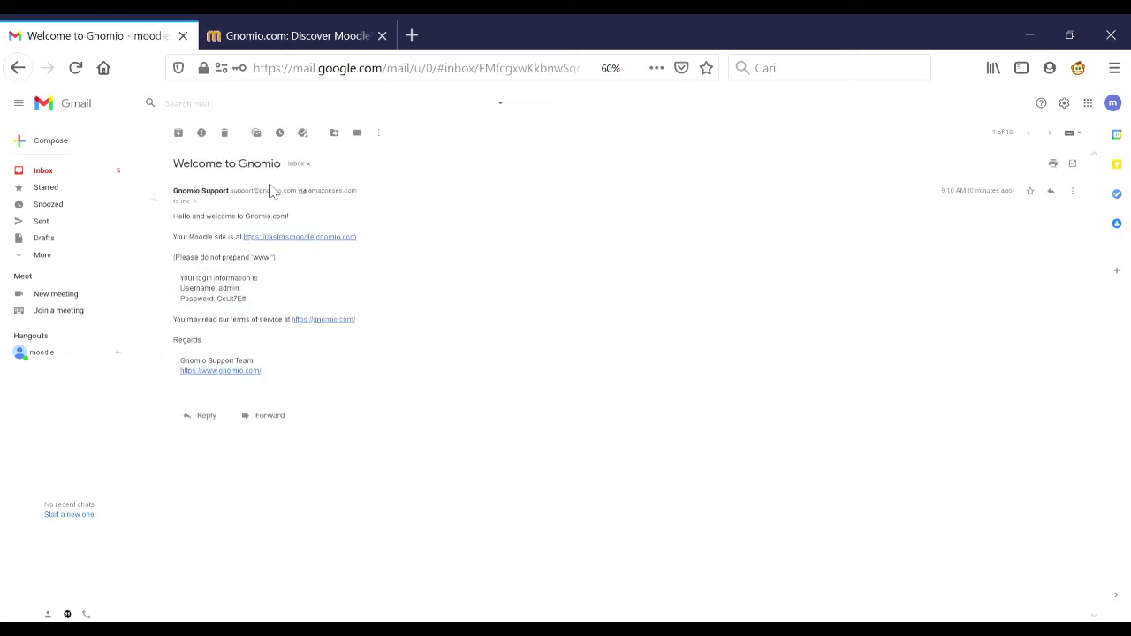
{"action": "left_click", "coordinate": [336, 238]}
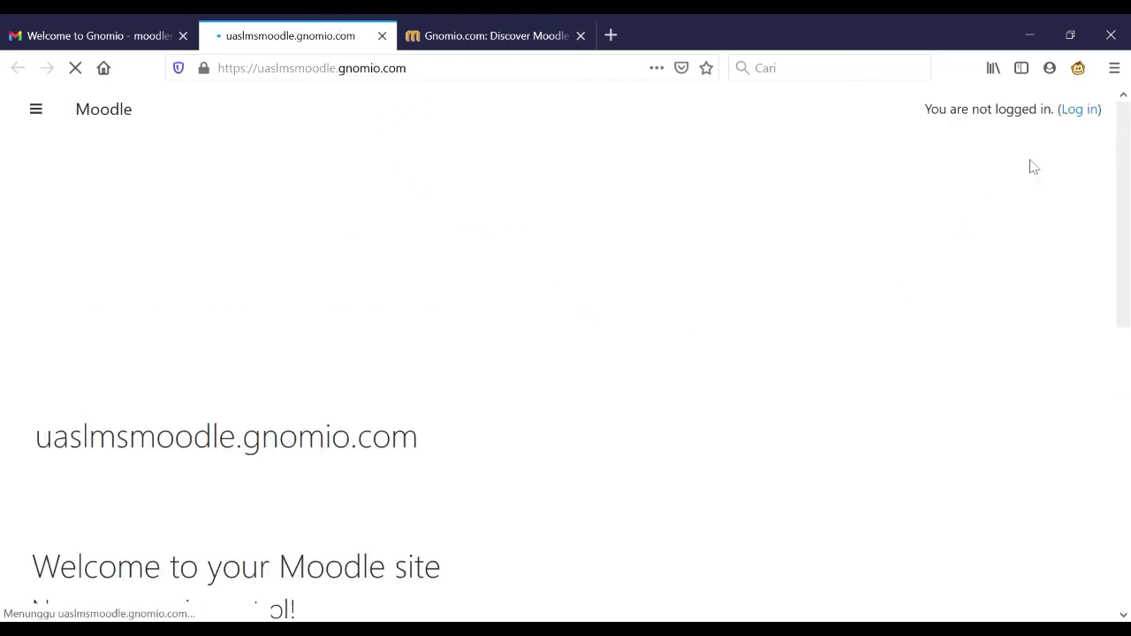
- Go to the login page and paste the emailed administrator username into the form
{"action": "left_click", "coordinate": [1083, 110]}
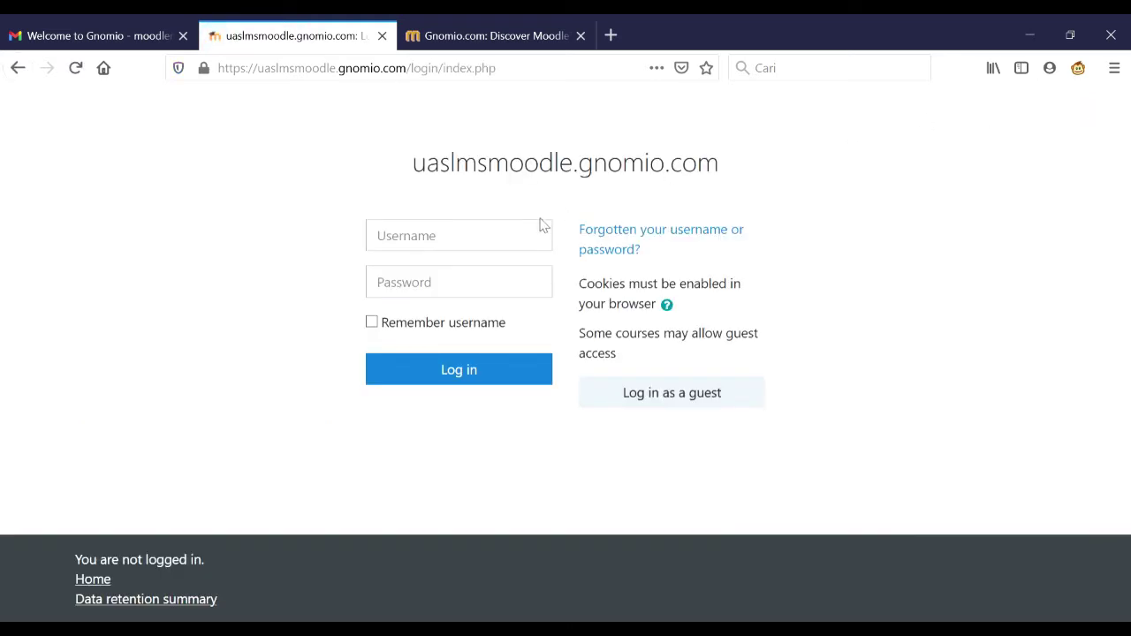
{"action": "left_click", "coordinate": [538, 237]}
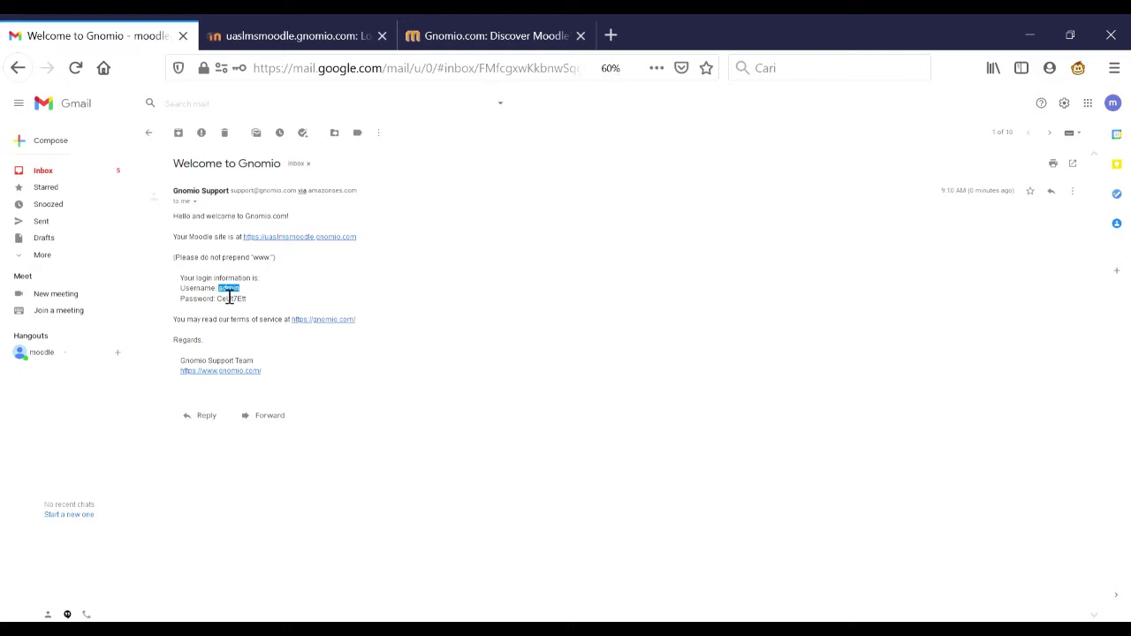
{"action": "left_click", "coordinate": [303, 30]}
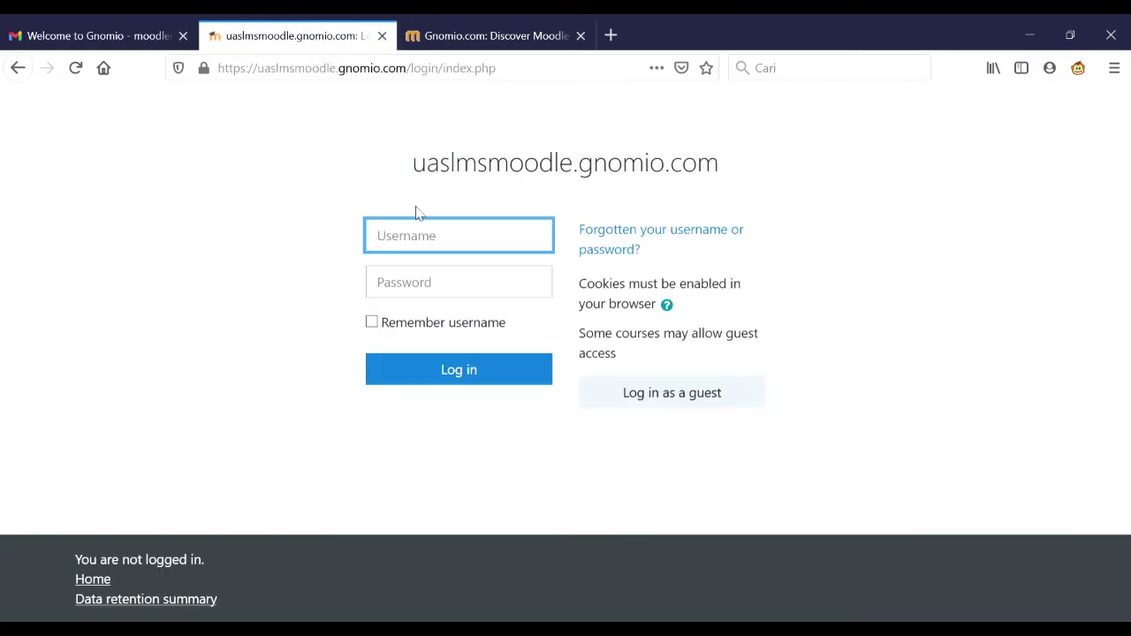
{"action": "type", "text": "admin"}
{"action": "left_click", "coordinate": [345, 256]}
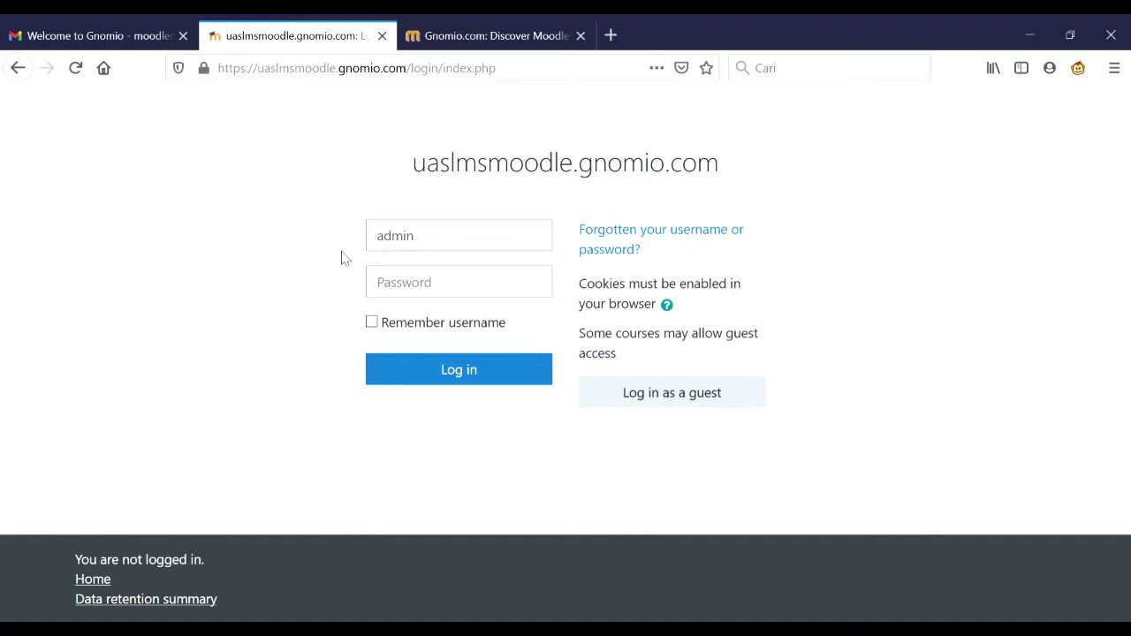
- Copy the emailed password into the login form and log in as administrator
{"action": "left_click", "coordinate": [124, 31]}
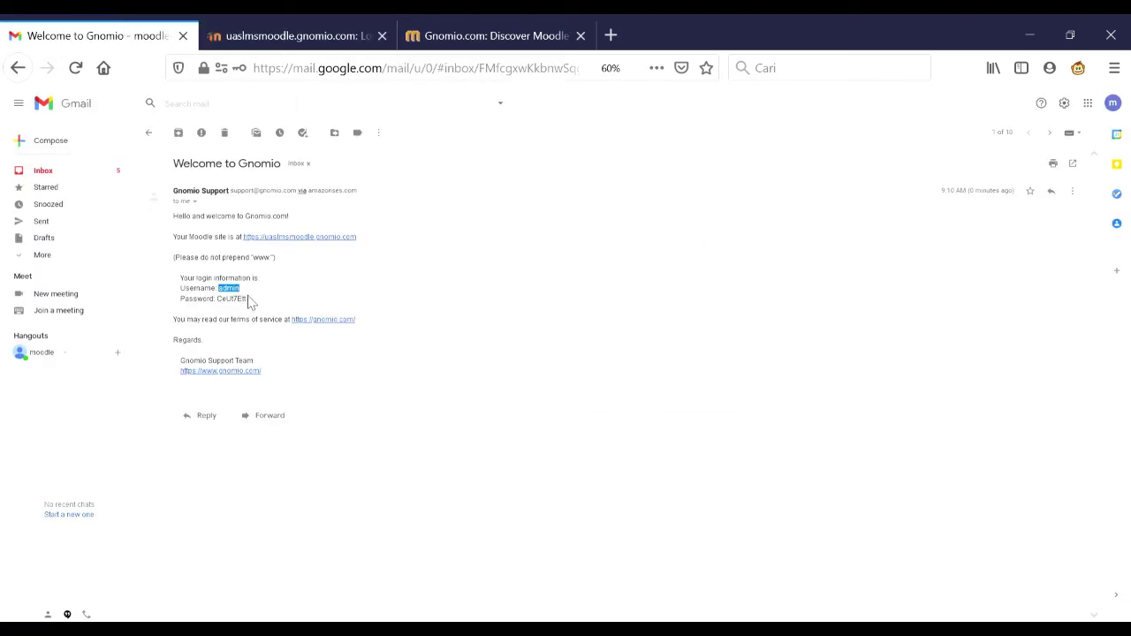
{"action": "left_click_drag", "start_coordinate": [253, 307], "coordinate": [232, 306]}
{"action": "left_click", "coordinate": [357, 29]}
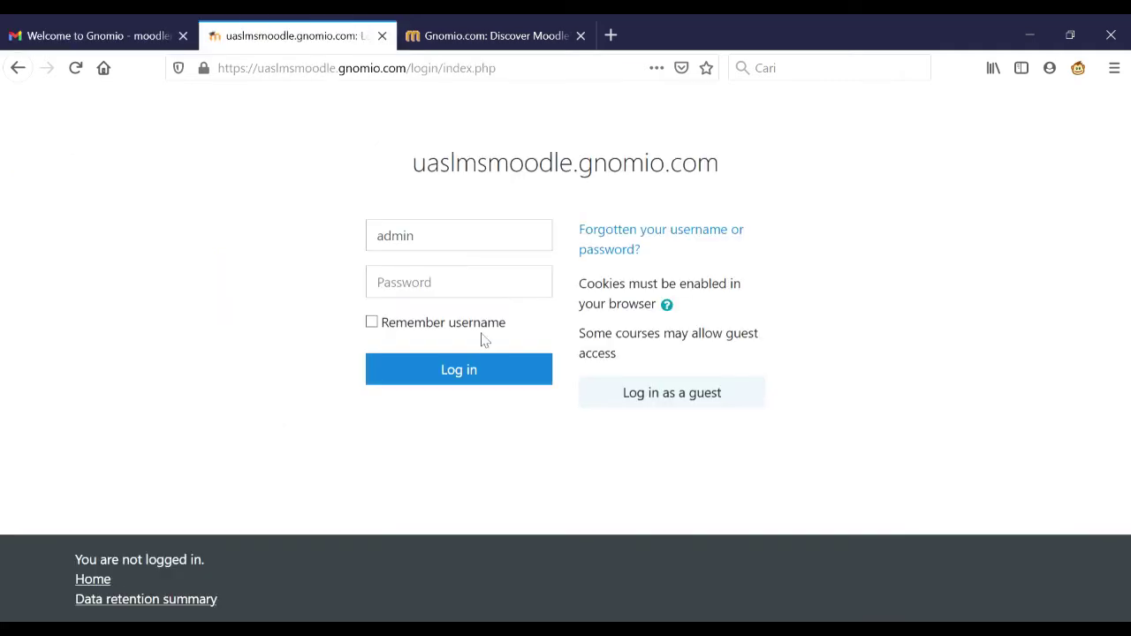
{"action": "left_click", "coordinate": [481, 284]}
{"action": "key", "text": "ctrl+v"}
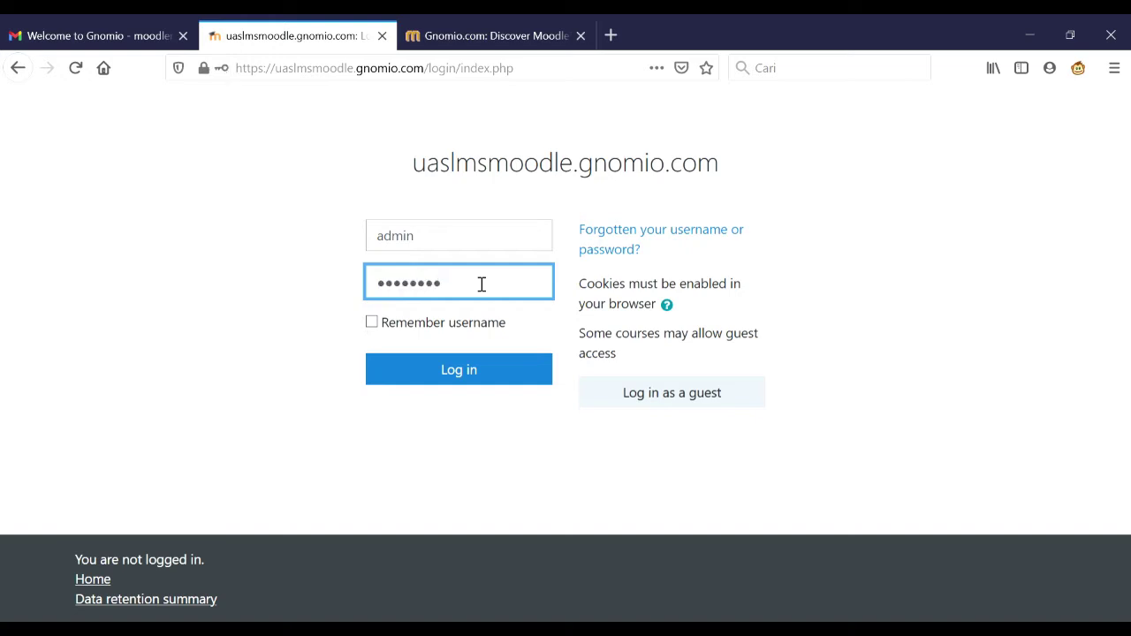
{"action": "left_click", "coordinate": [468, 373]}
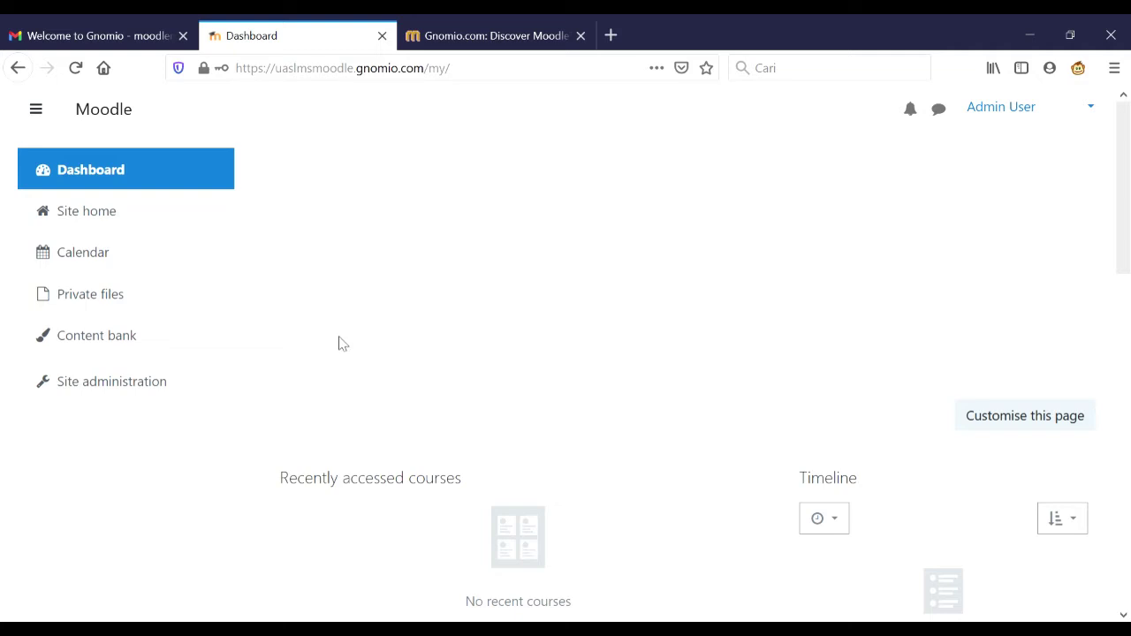
- Open Site administration and go to the Language settings category, showing Default language English (en)
{"action": "left_click", "coordinate": [119, 389]}
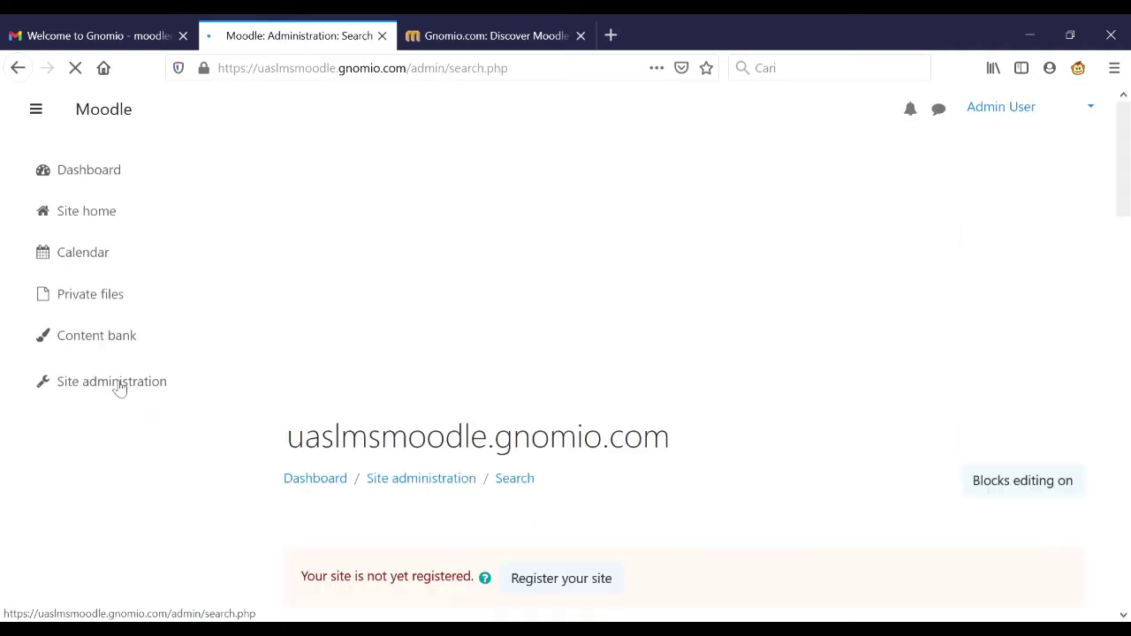
{"action": "scroll", "coordinate": [552, 560], "scroll_direction": "down", "scroll_amount": 5}
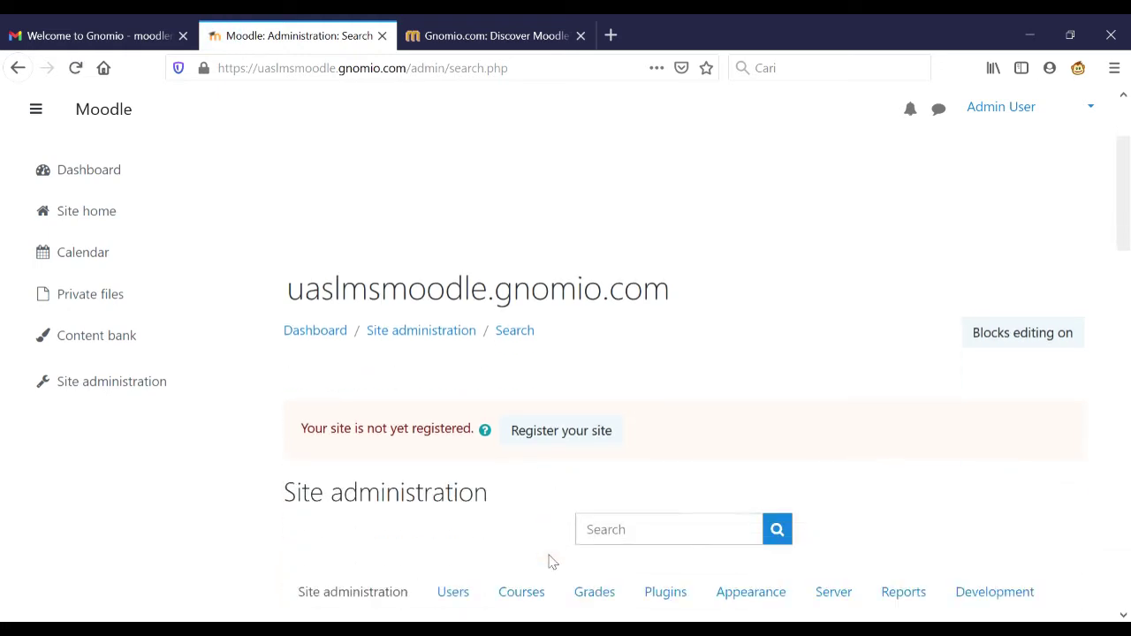
{"action": "scroll", "coordinate": [555, 562], "scroll_direction": "down", "scroll_amount": 10}
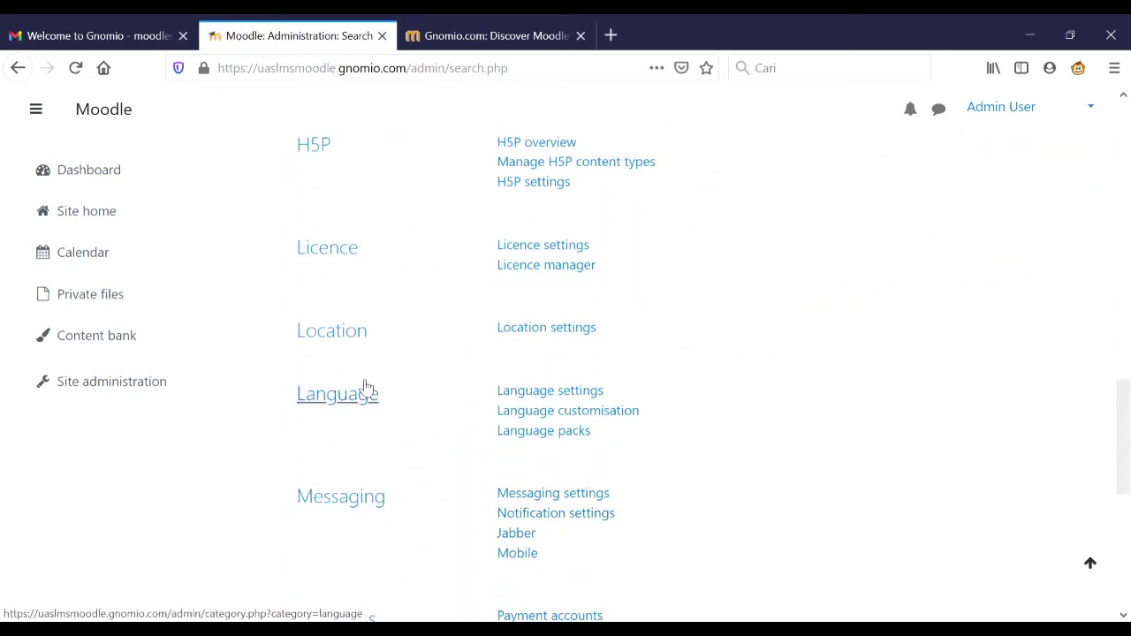
{"action": "left_click", "coordinate": [358, 406]}
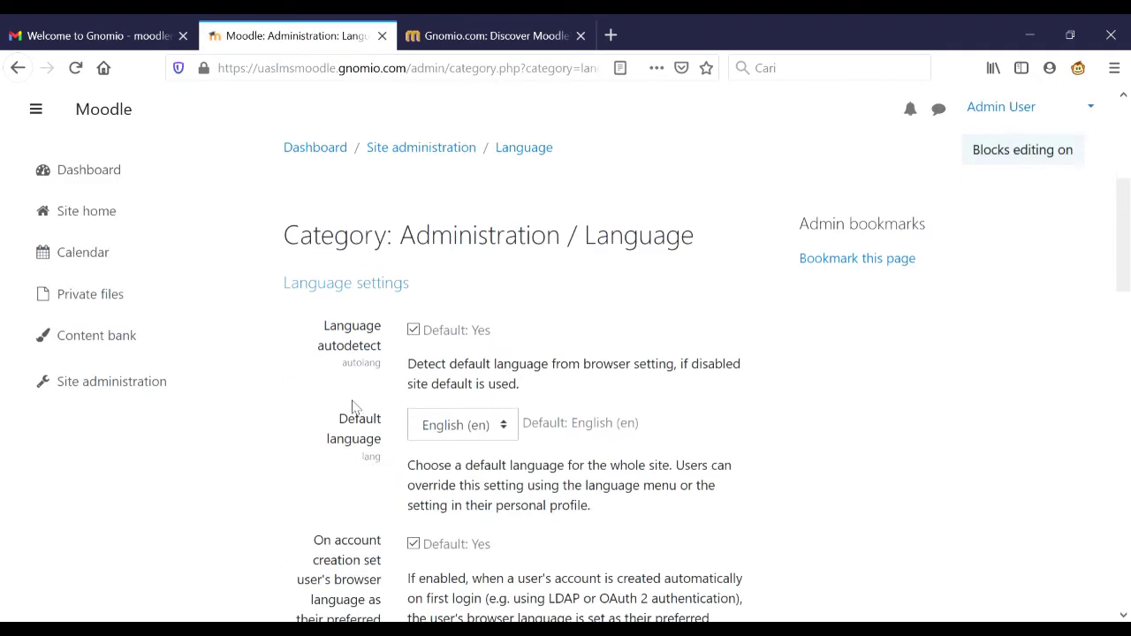
{"action": "scroll", "coordinate": [352, 406], "scroll_direction": "down", "scroll_amount": 5}
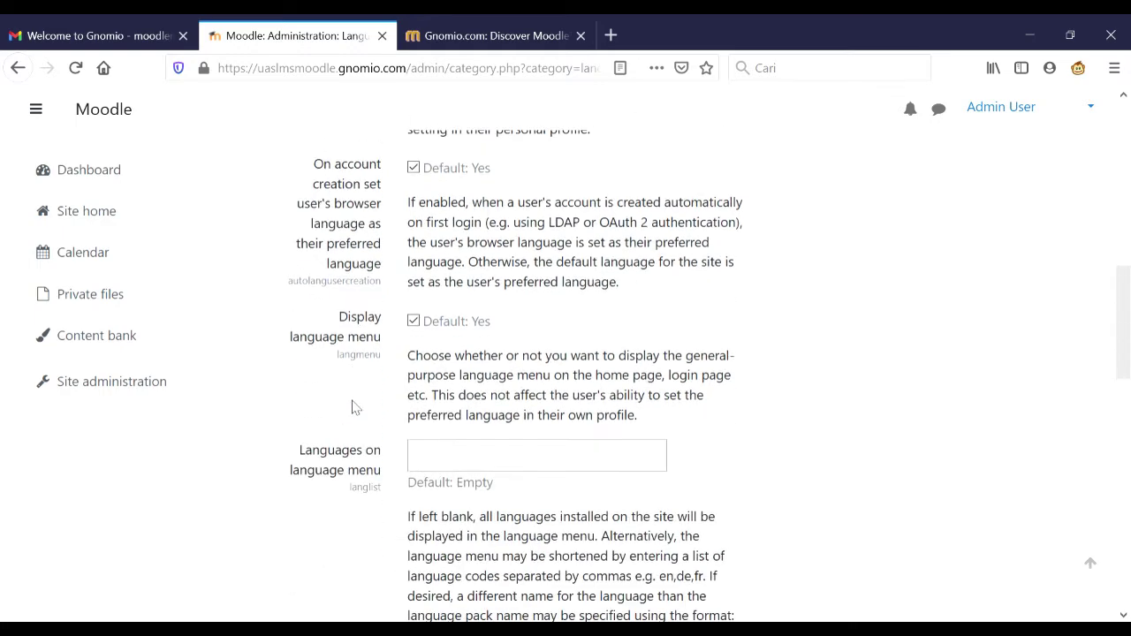
{"action": "scroll", "coordinate": [352, 407], "scroll_direction": "down", "scroll_amount": 3}
{"action": "scroll", "coordinate": [352, 406], "scroll_direction": "down", "scroll_amount": 3}
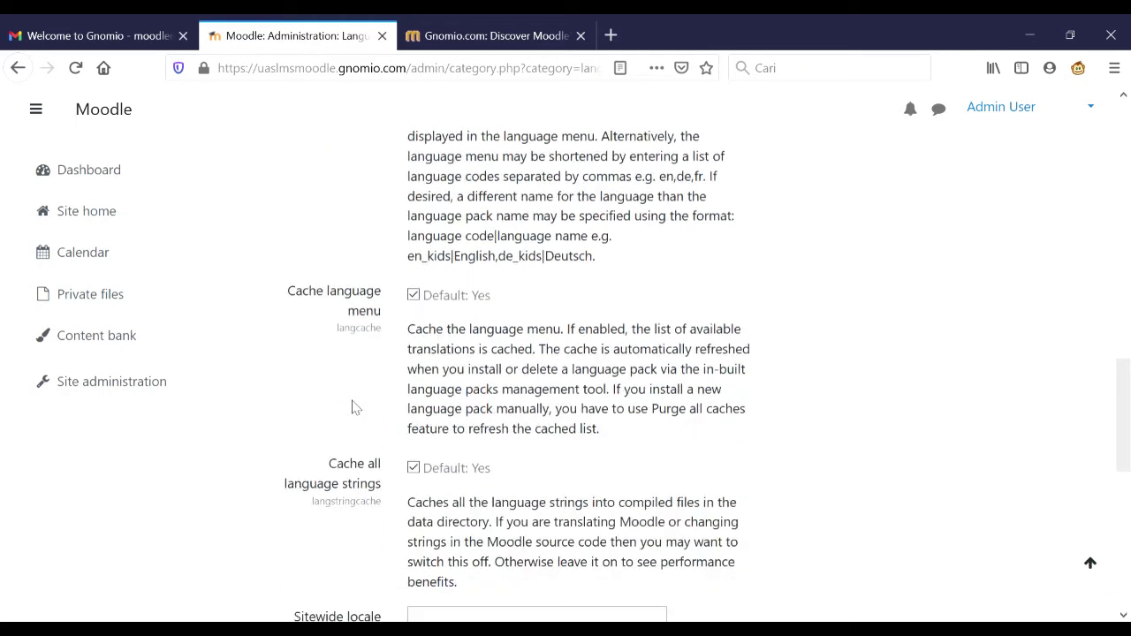
{"action": "scroll", "coordinate": [351, 406], "scroll_direction": "down", "scroll_amount": 5}
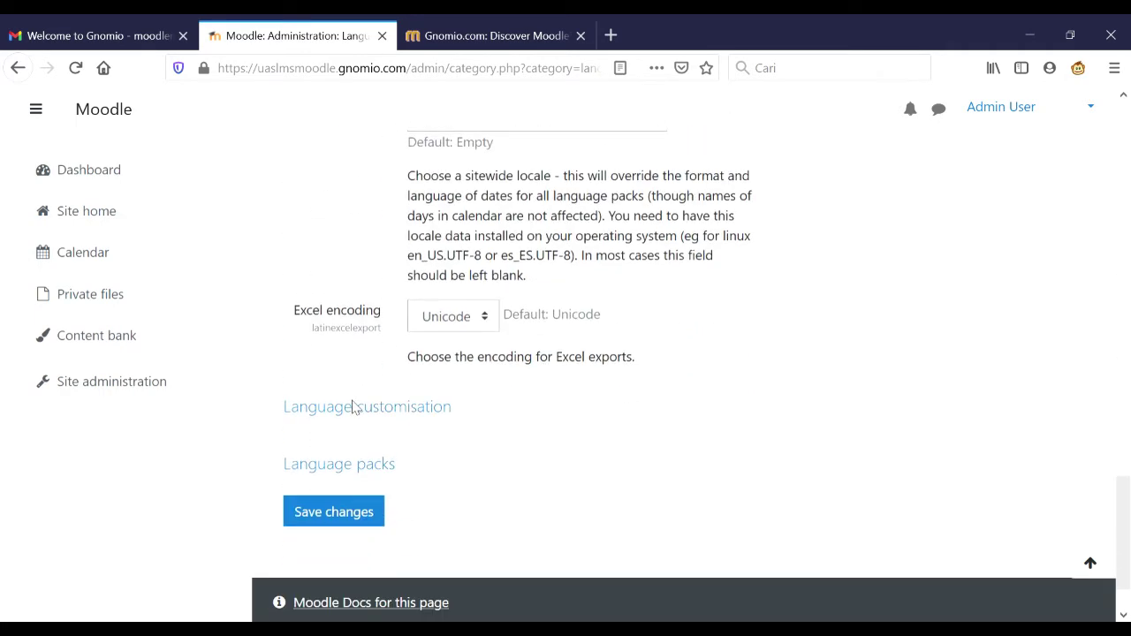
- On the Language packs page, select Indonesian (id) from the available packs and install it
{"action": "left_click", "coordinate": [360, 470]}
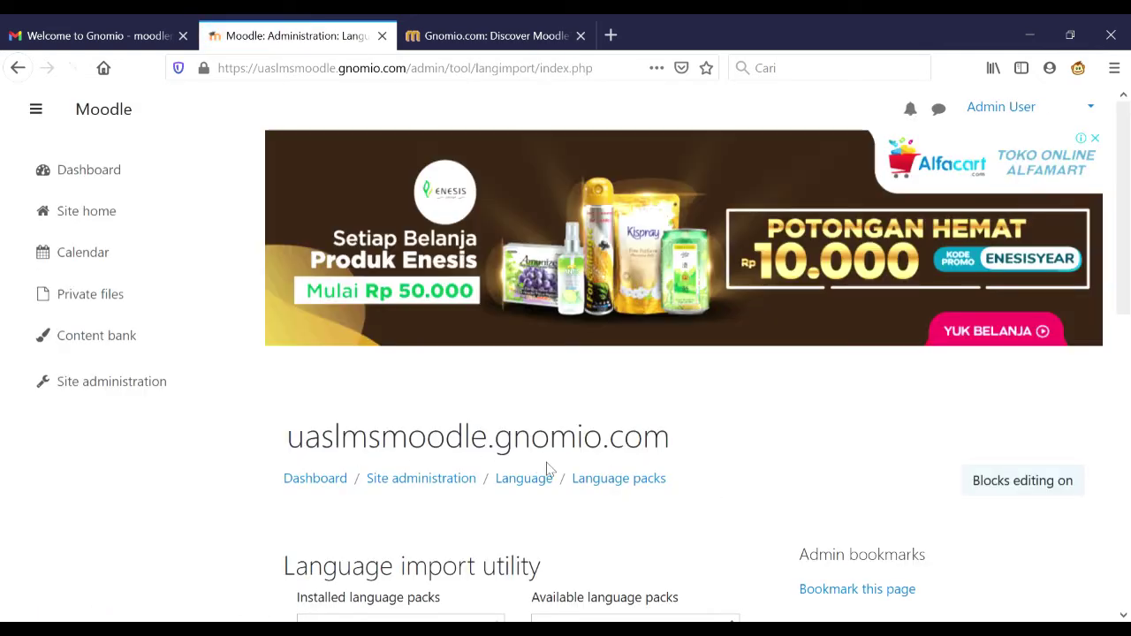
{"action": "scroll", "coordinate": [548, 470], "scroll_direction": "down", "scroll_amount": 4}
{"action": "scroll", "coordinate": [549, 470], "scroll_direction": "down", "scroll_amount": 2}
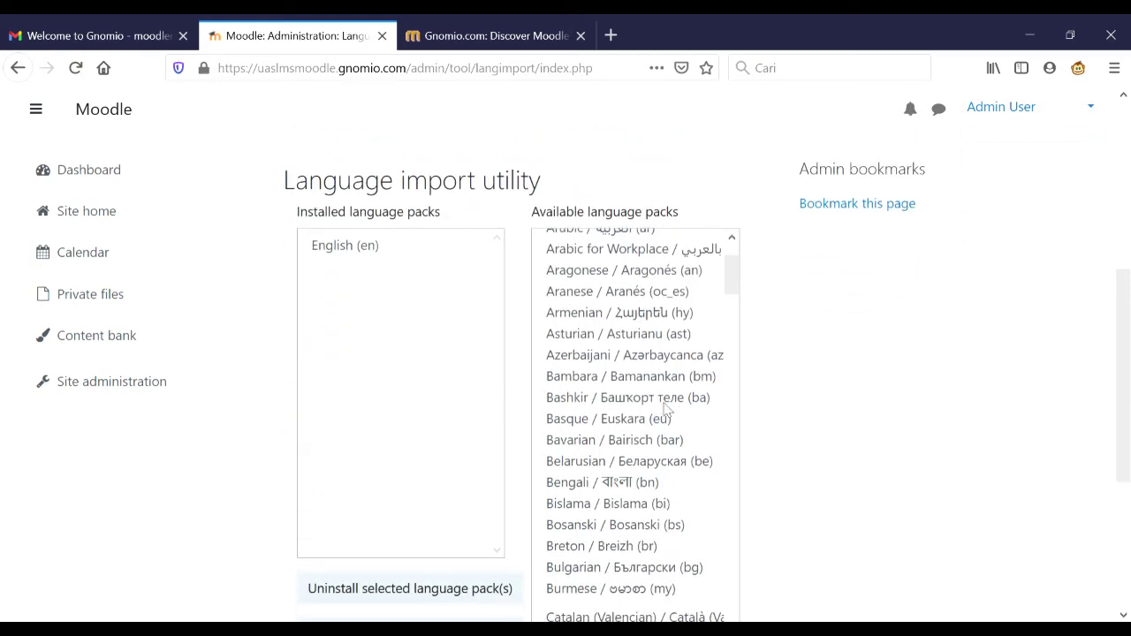
{"action": "scroll", "coordinate": [648, 429], "scroll_direction": "down", "scroll_amount": 3}
{"action": "scroll", "coordinate": [647, 428], "scroll_direction": "down", "scroll_amount": 3}
{"action": "scroll", "coordinate": [647, 428], "scroll_direction": "down", "scroll_amount": 8}
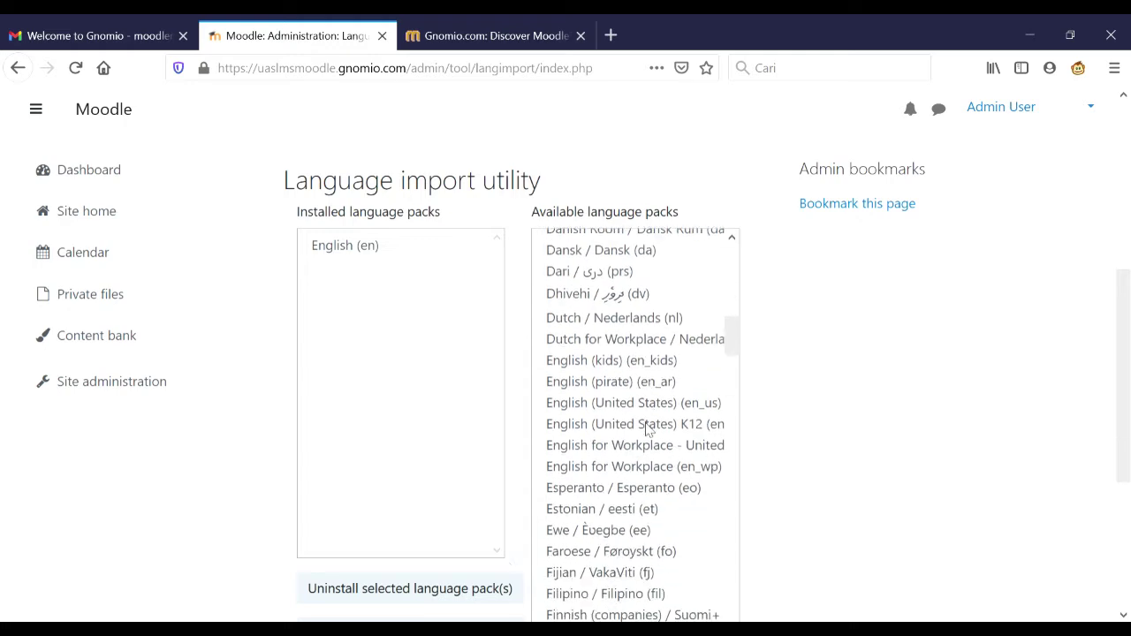
{"action": "scroll", "coordinate": [647, 429], "scroll_direction": "down", "scroll_amount": 10}
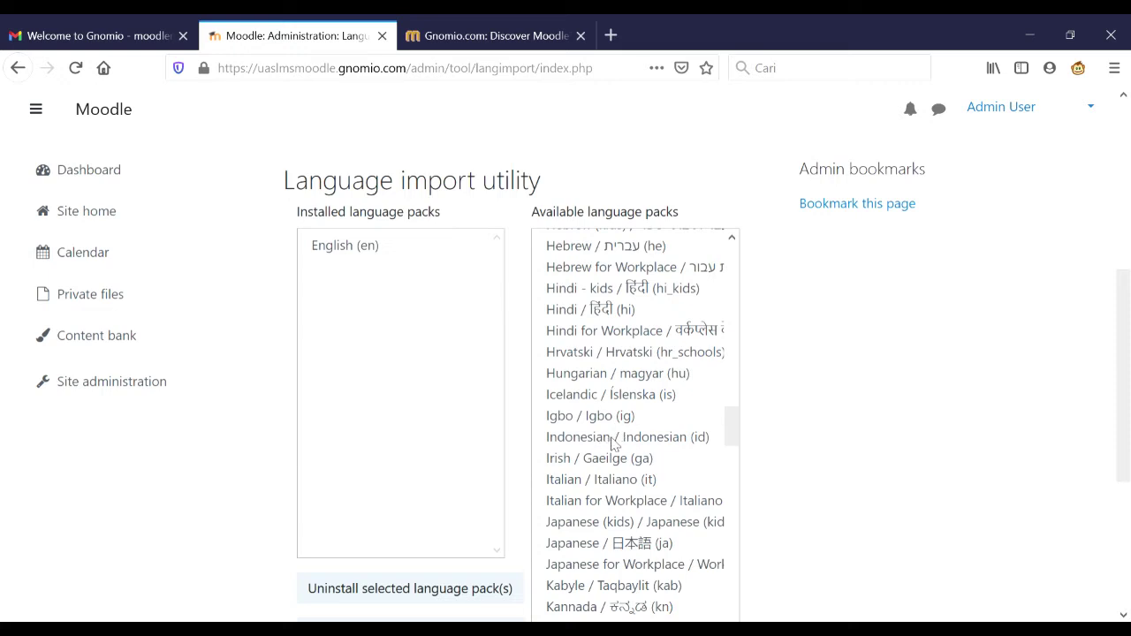
{"action": "left_click", "coordinate": [613, 443]}
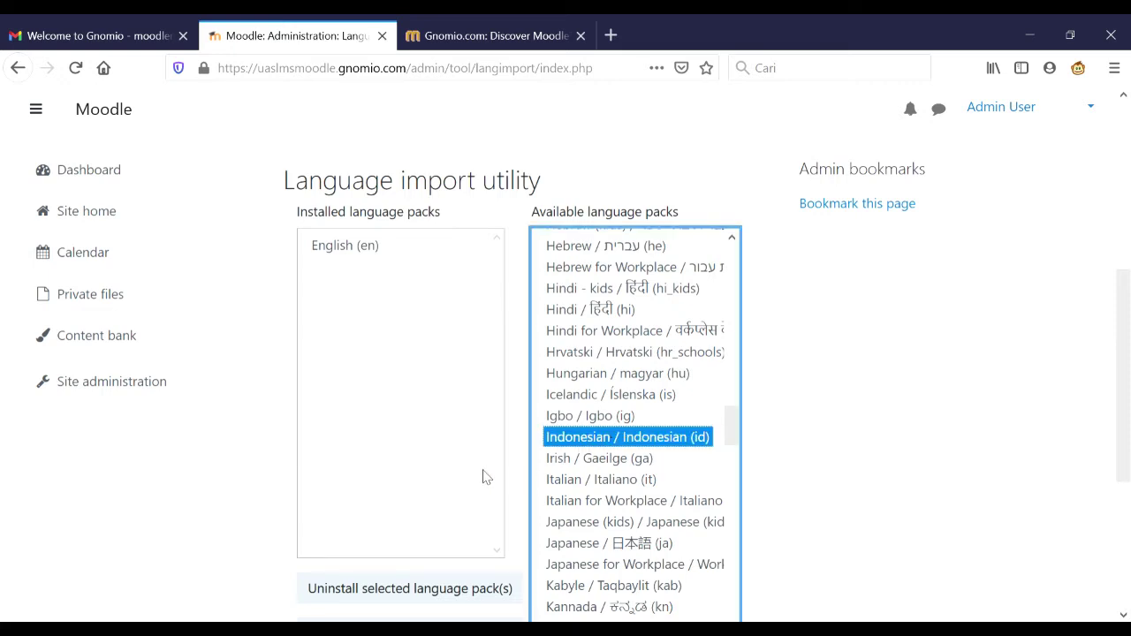
{"action": "scroll", "coordinate": [483, 477], "scroll_direction": "down", "scroll_amount": 5}
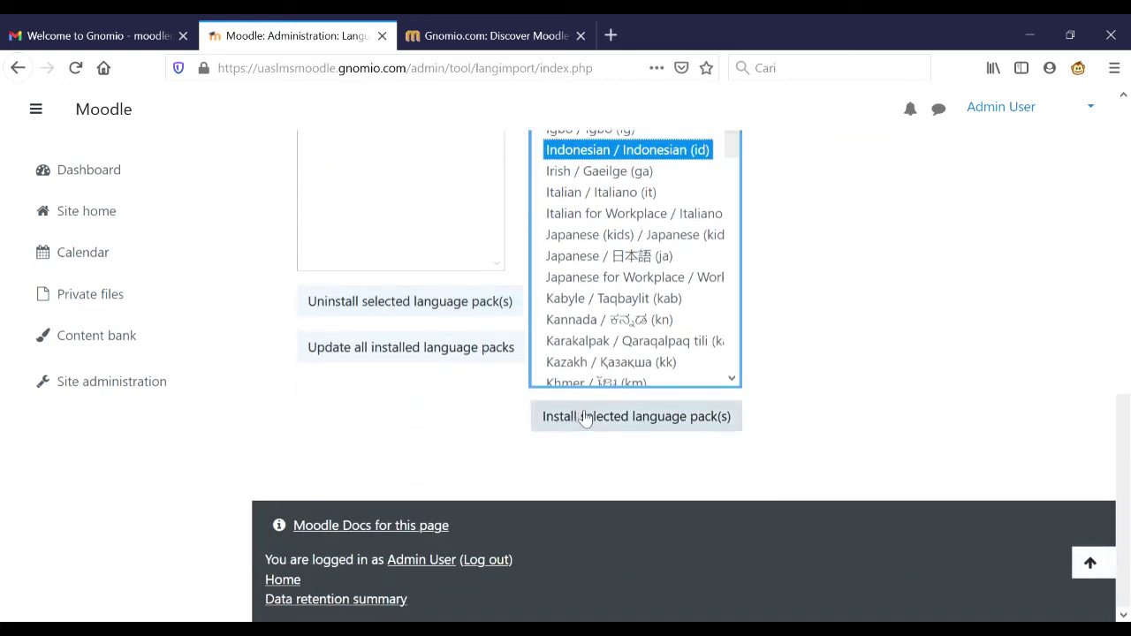
{"action": "left_click", "coordinate": [584, 420]}
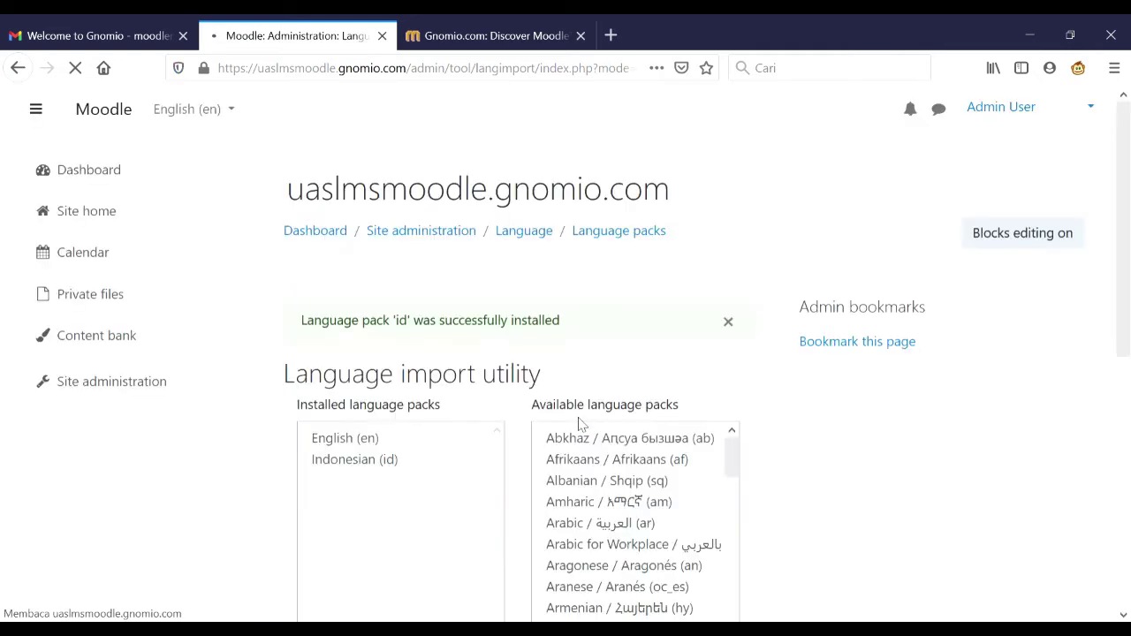
{"action": "scroll", "coordinate": [581, 424], "scroll_direction": "down", "scroll_amount": 4}
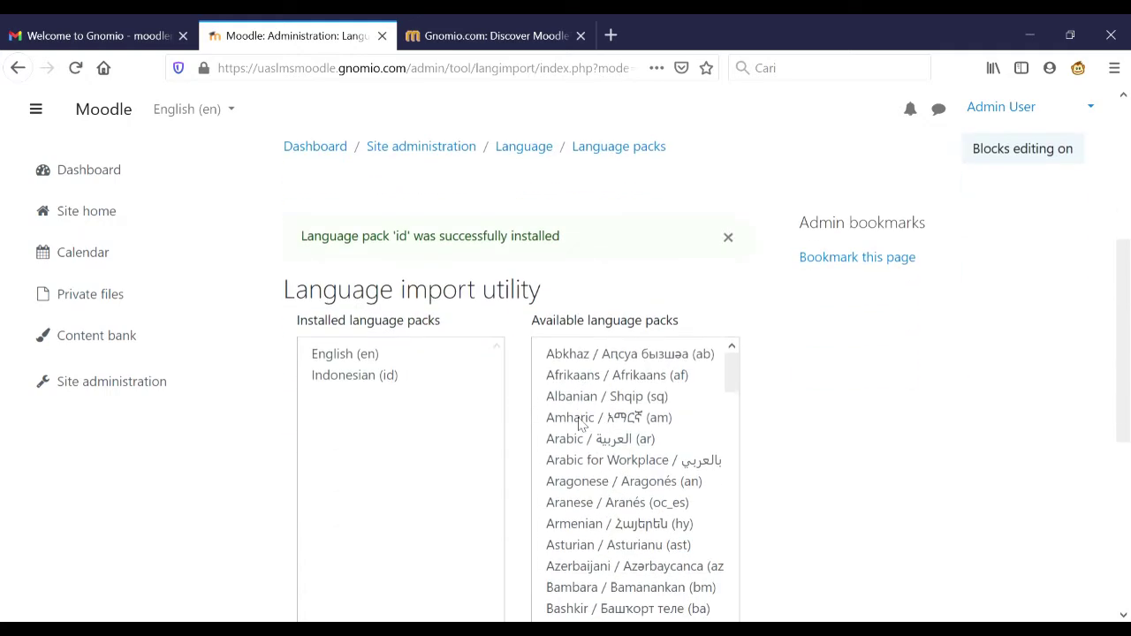
{"action": "scroll", "coordinate": [578, 425], "scroll_direction": "down", "scroll_amount": 3}
{"action": "scroll", "coordinate": [579, 425], "scroll_direction": "up", "scroll_amount": 3}
{"action": "scroll", "coordinate": [318, 177], "scroll_direction": "up", "scroll_amount": 5}
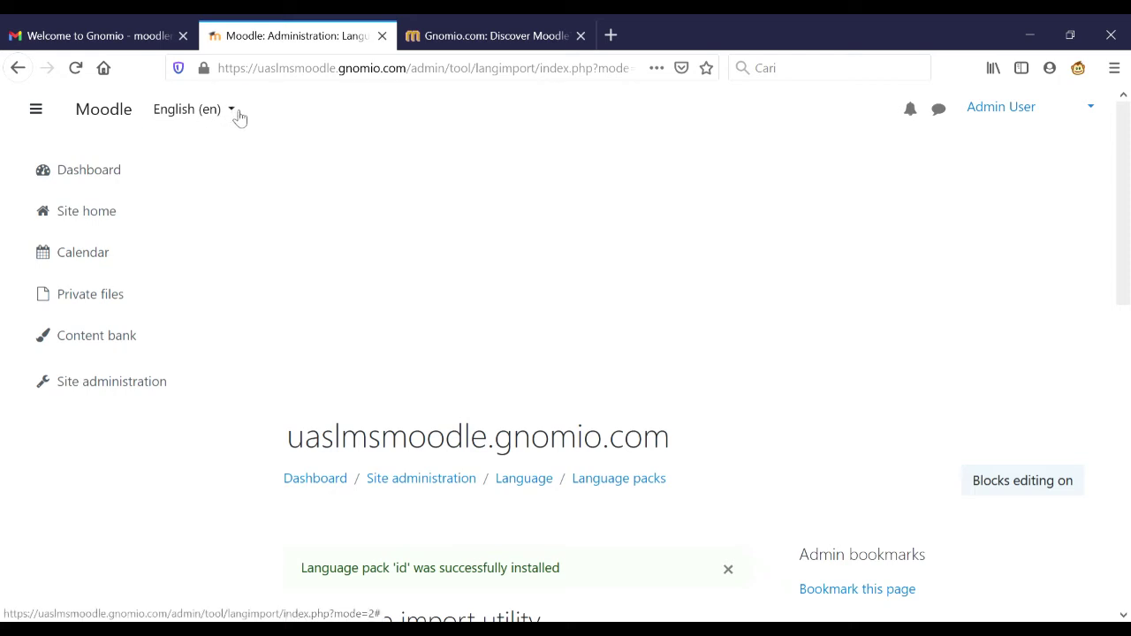
- Switch the interface language to Indonesian from the language menu
{"action": "left_click", "coordinate": [236, 113]}
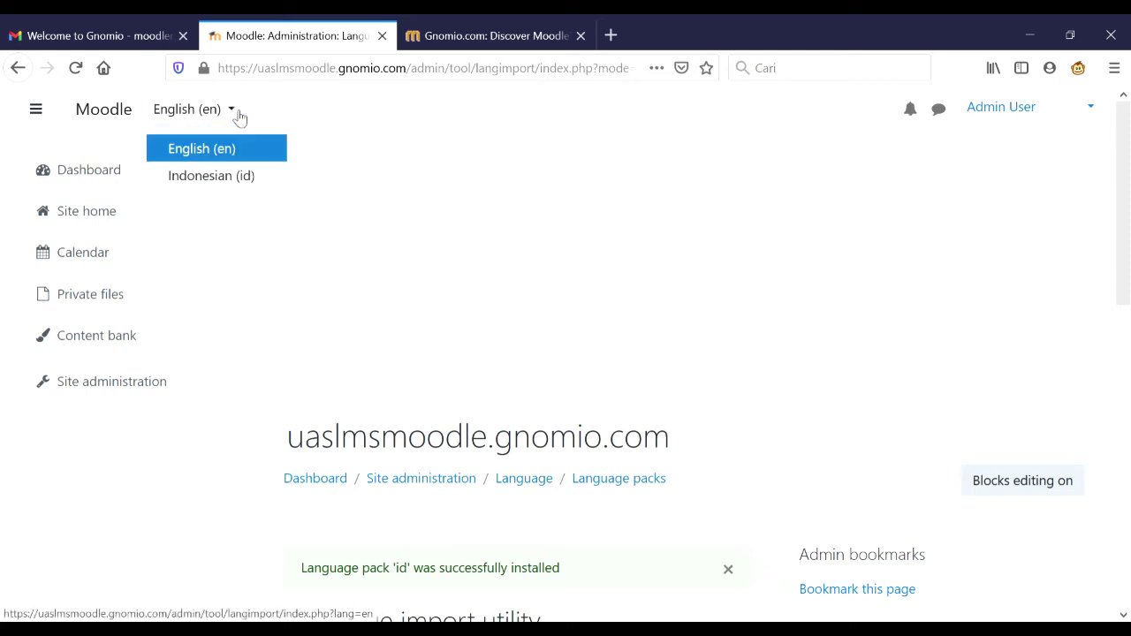
{"action": "left_click", "coordinate": [250, 183]}
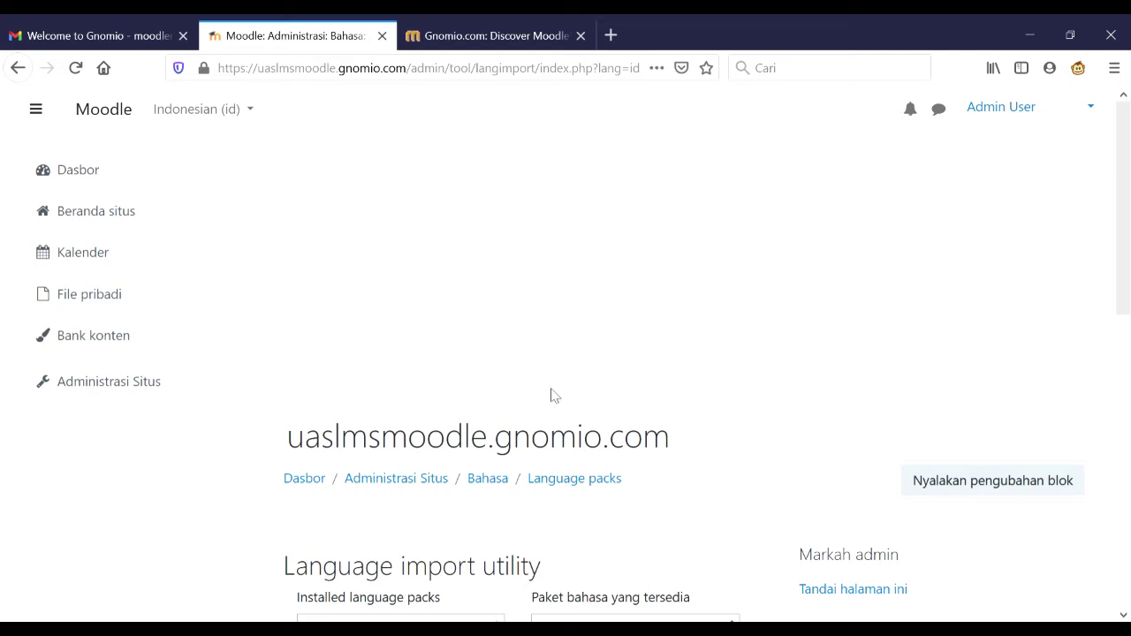
{"action": "left_click", "coordinate": [188, 386]}
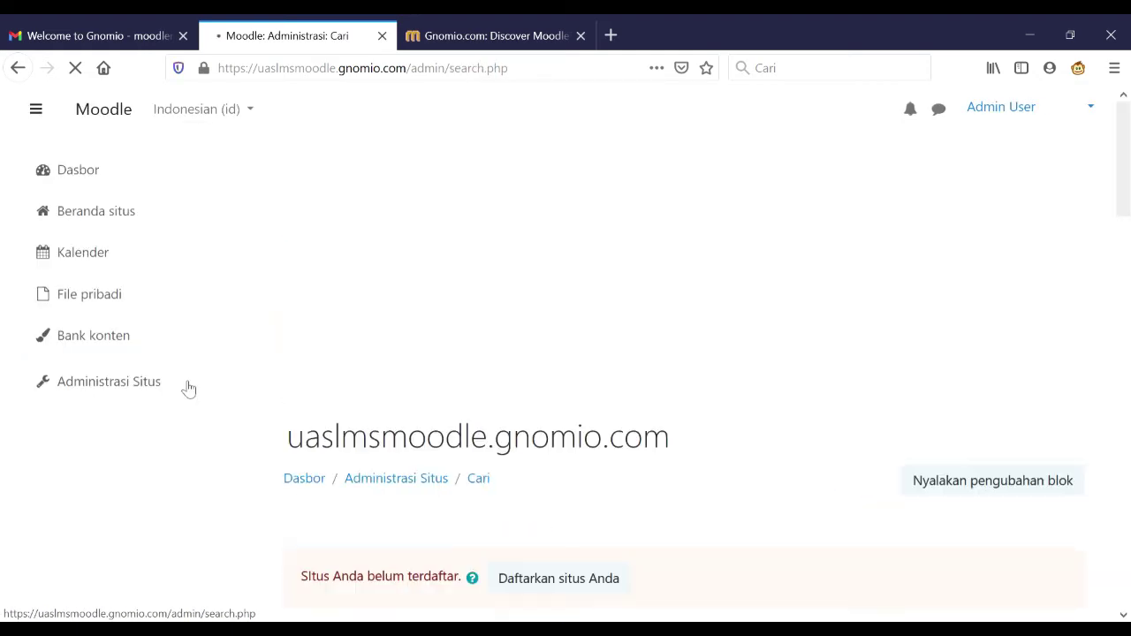
{"action": "scroll", "coordinate": [530, 439], "scroll_direction": "down", "scroll_amount": 6}
{"action": "scroll", "coordinate": [529, 441], "scroll_direction": "down", "scroll_amount": 1}
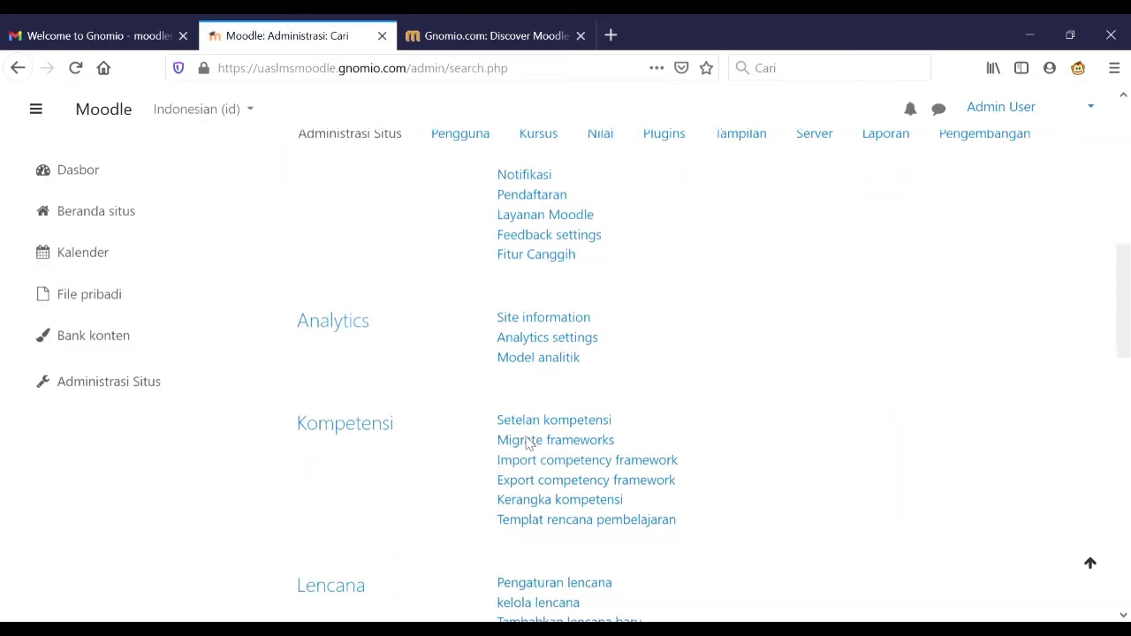
{"action": "scroll", "coordinate": [533, 445], "scroll_direction": "up", "scroll_amount": 3}
{"action": "scroll", "coordinate": [534, 442], "scroll_direction": "down", "scroll_amount": 5}
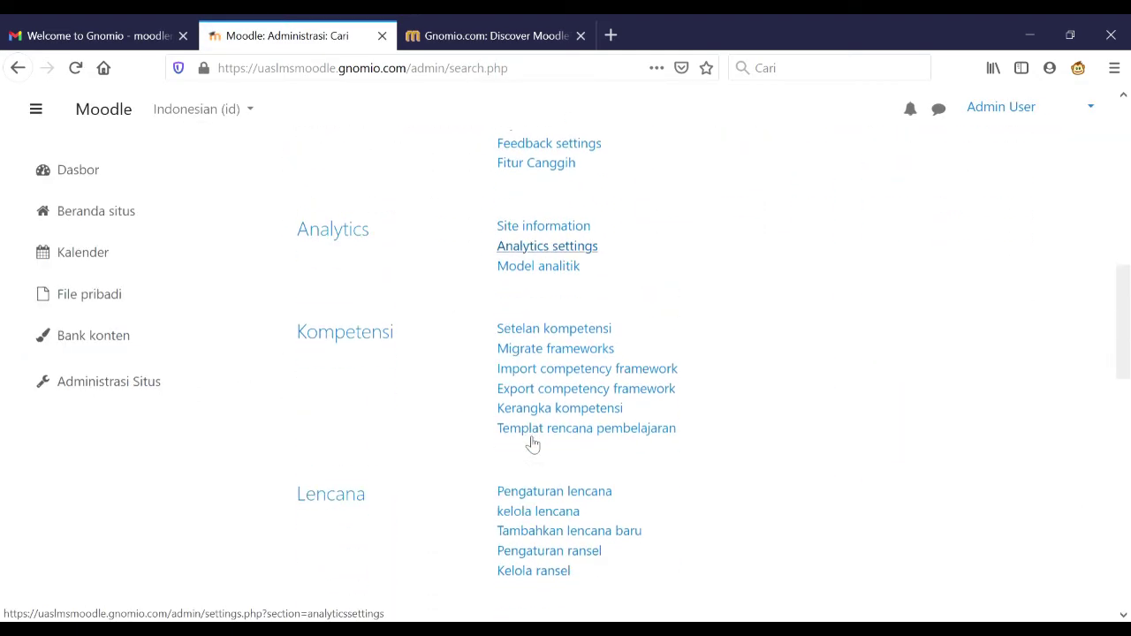
{"action": "scroll", "coordinate": [533, 442], "scroll_direction": "down", "scroll_amount": 3}
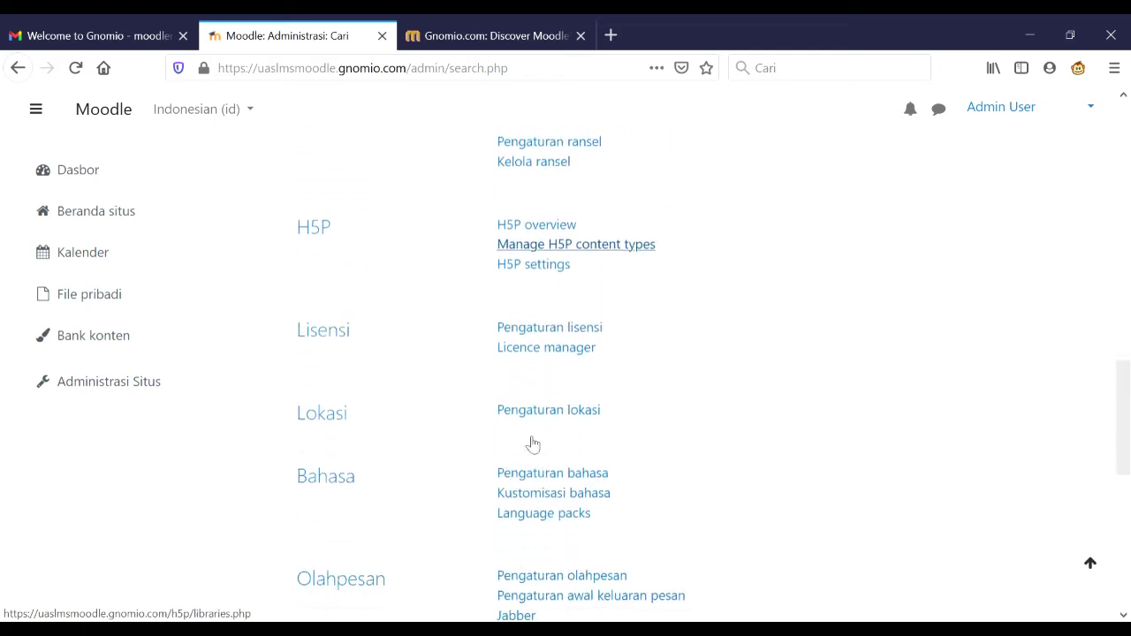
- Set Default language to Indonesian (id) in the Language settings and save
{"action": "left_click", "coordinate": [539, 473]}
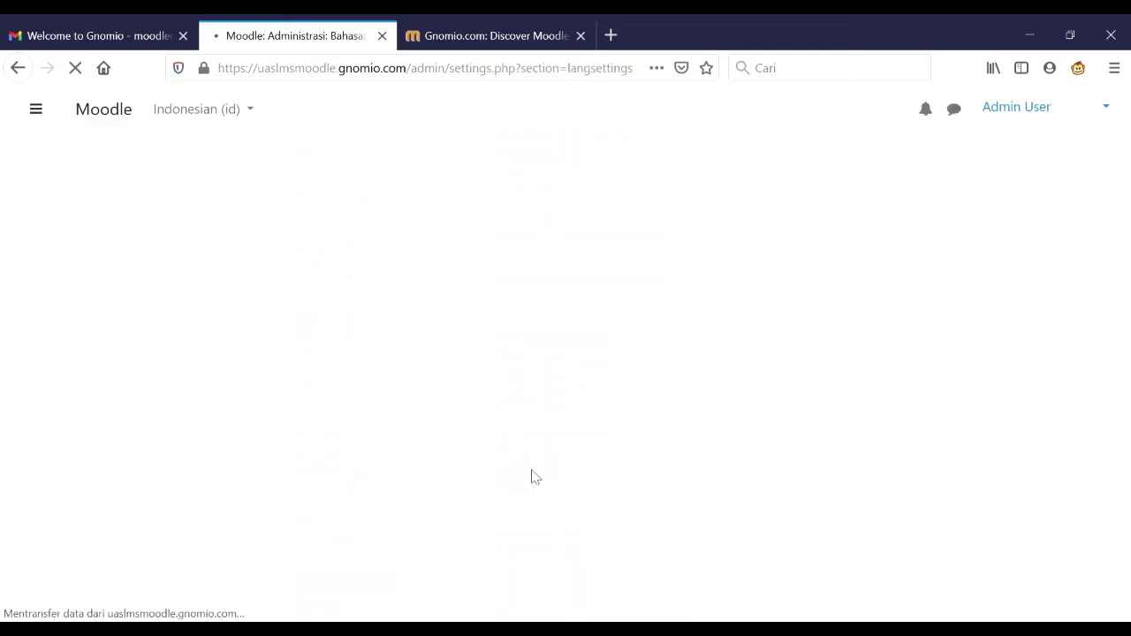
{"action": "scroll", "coordinate": [539, 477], "scroll_direction": "down", "scroll_amount": 5}
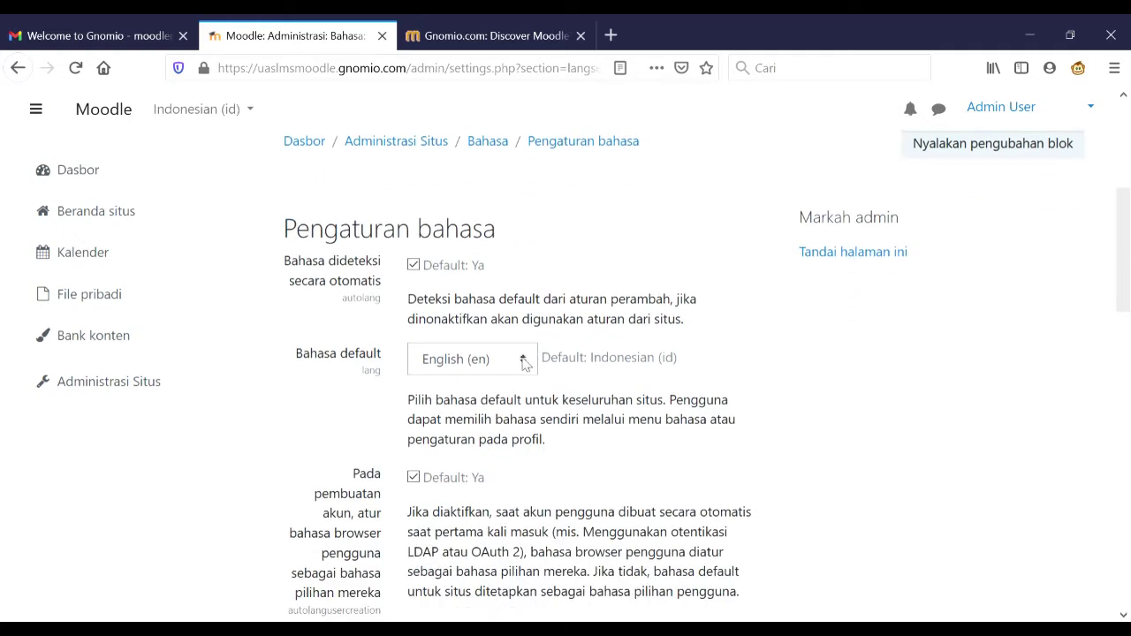
{"action": "left_click", "coordinate": [523, 362]}
{"action": "key", "text": "Down"}
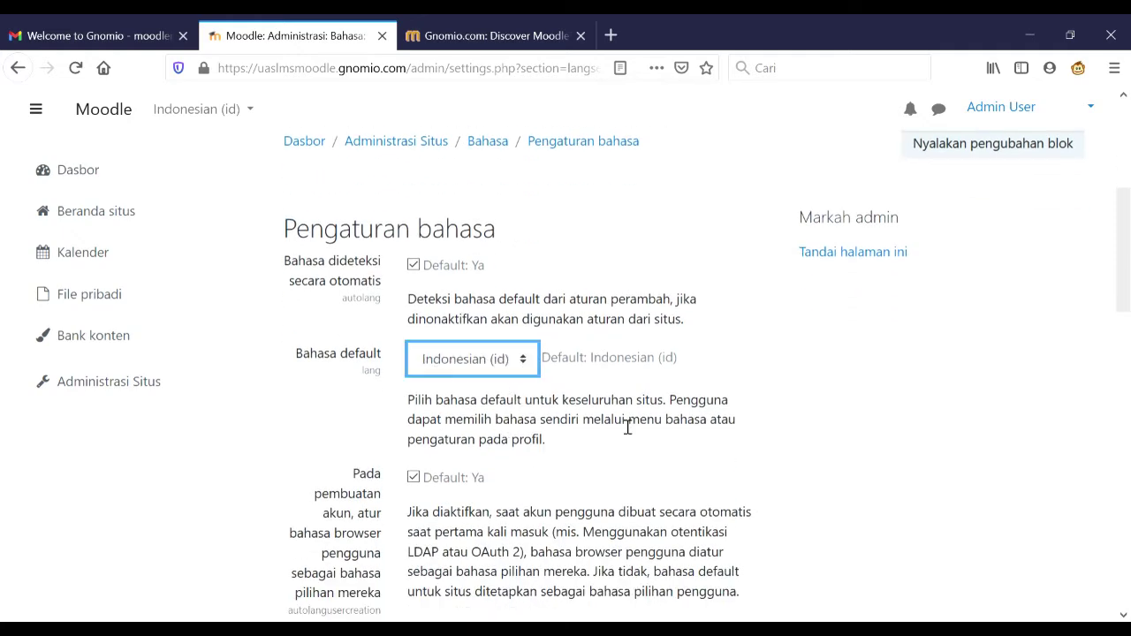
{"action": "scroll", "coordinate": [675, 453], "scroll_direction": "down", "scroll_amount": 6}
{"action": "scroll", "coordinate": [676, 454], "scroll_direction": "down", "scroll_amount": 10}
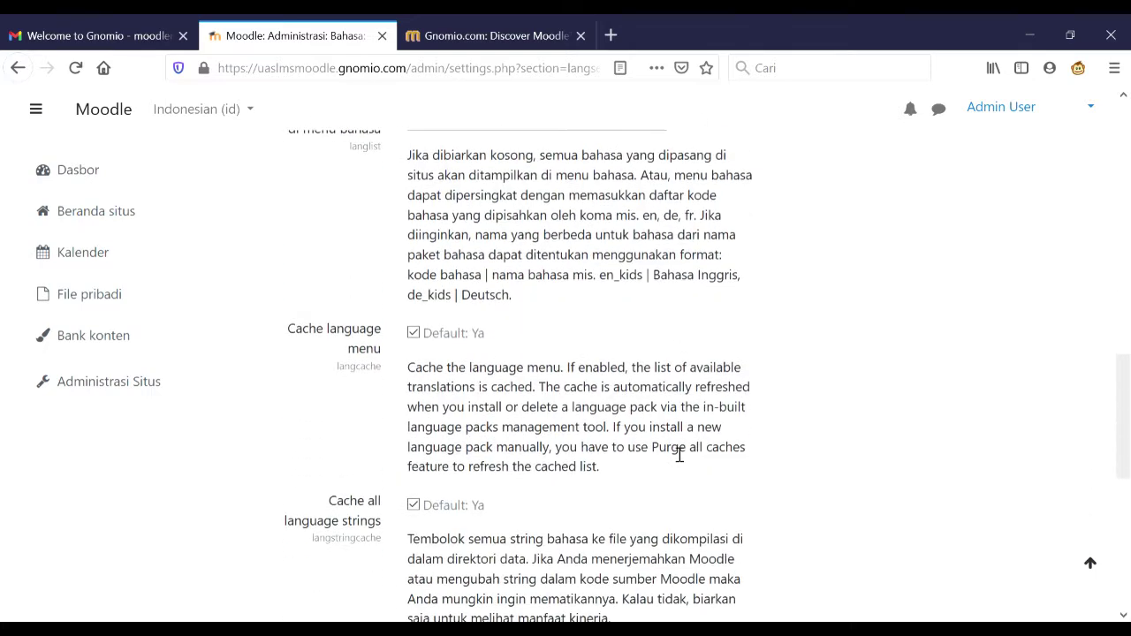
{"action": "left_click", "coordinate": [469, 427]}
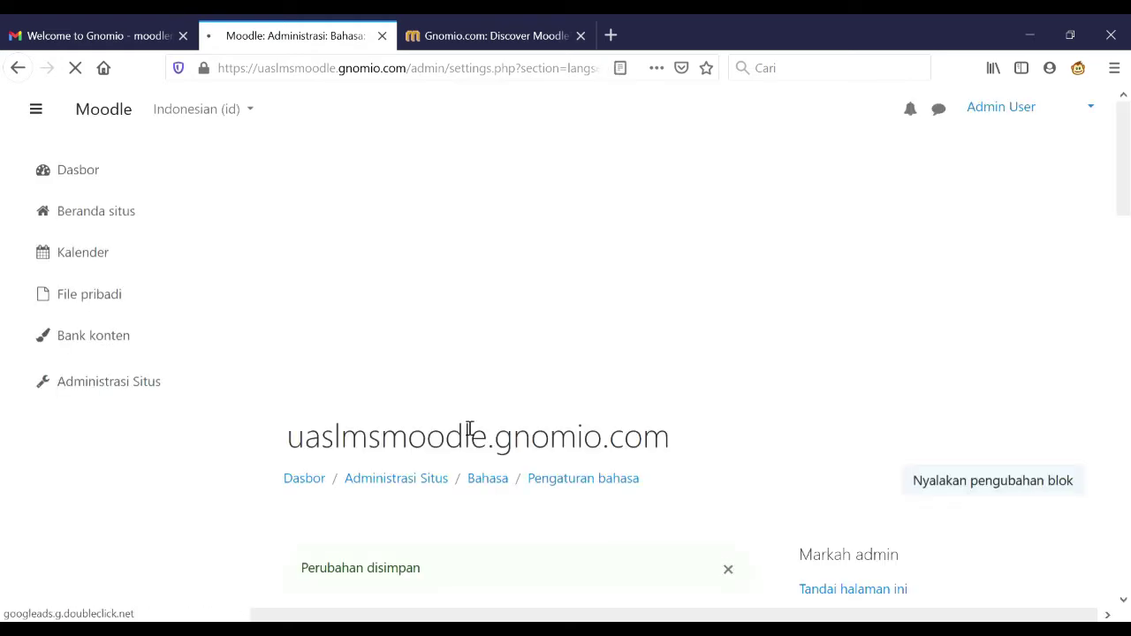
{"action": "scroll", "coordinate": [505, 472], "scroll_direction": "down", "scroll_amount": 5}
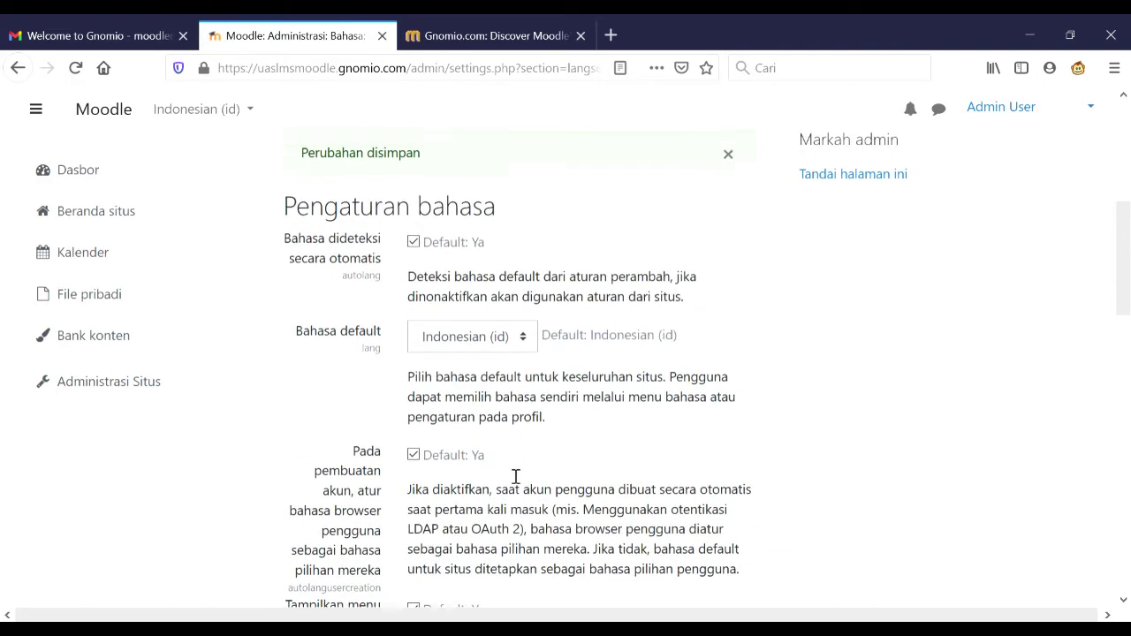
{"action": "scroll", "coordinate": [510, 474], "scroll_direction": "up", "scroll_amount": 5}
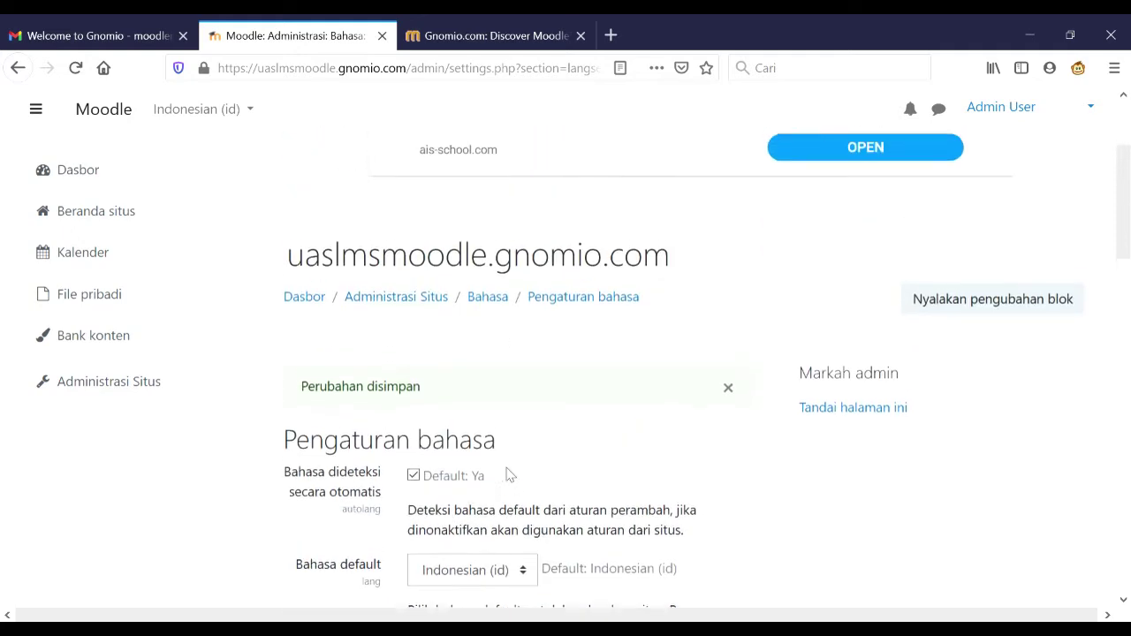
{"action": "scroll", "coordinate": [510, 474], "scroll_direction": "down", "scroll_amount": 8}
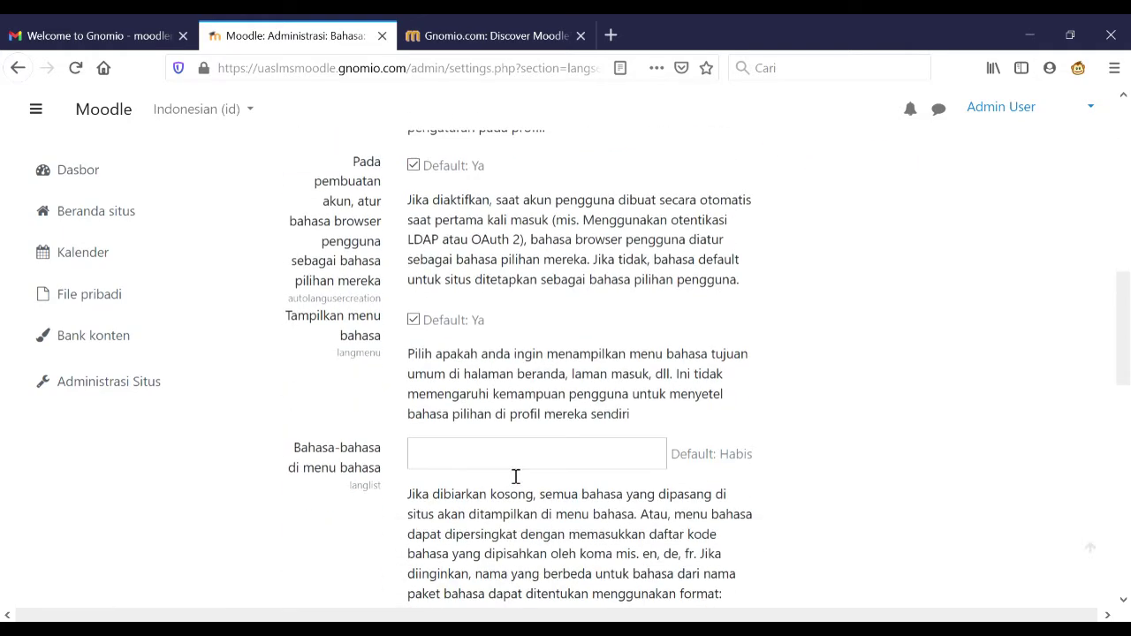
{"action": "scroll", "coordinate": [515, 474], "scroll_direction": "up", "scroll_amount": 6}
{"action": "scroll", "coordinate": [512, 474], "scroll_direction": "up", "scroll_amount": 3}
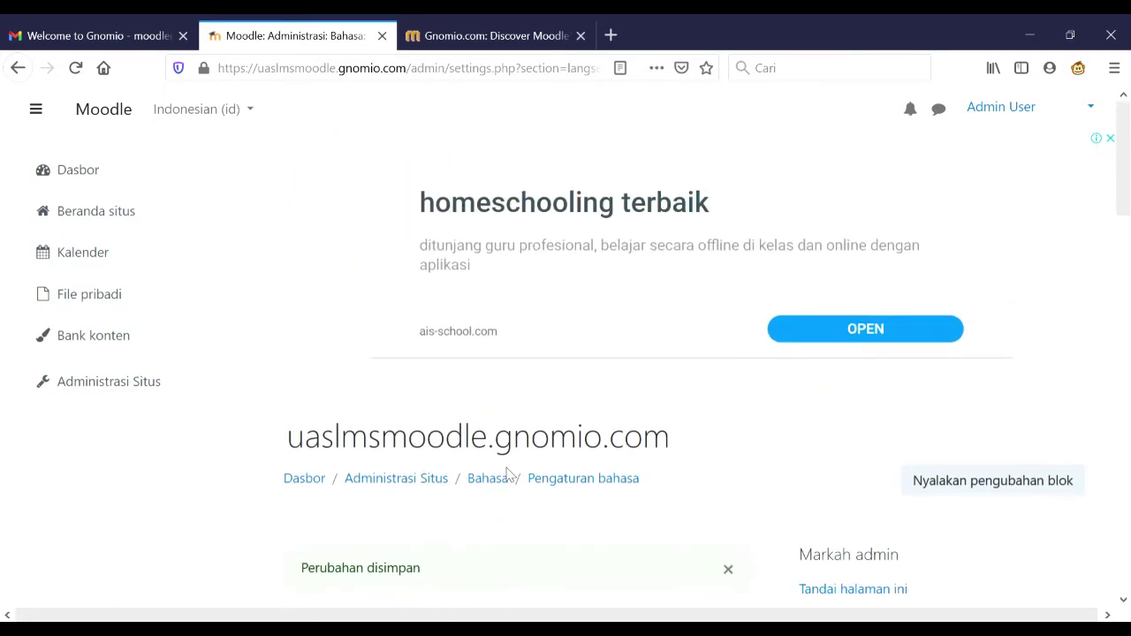
- Return to Site administration and scroll down to the password policy settings
{"action": "left_click", "coordinate": [124, 386]}
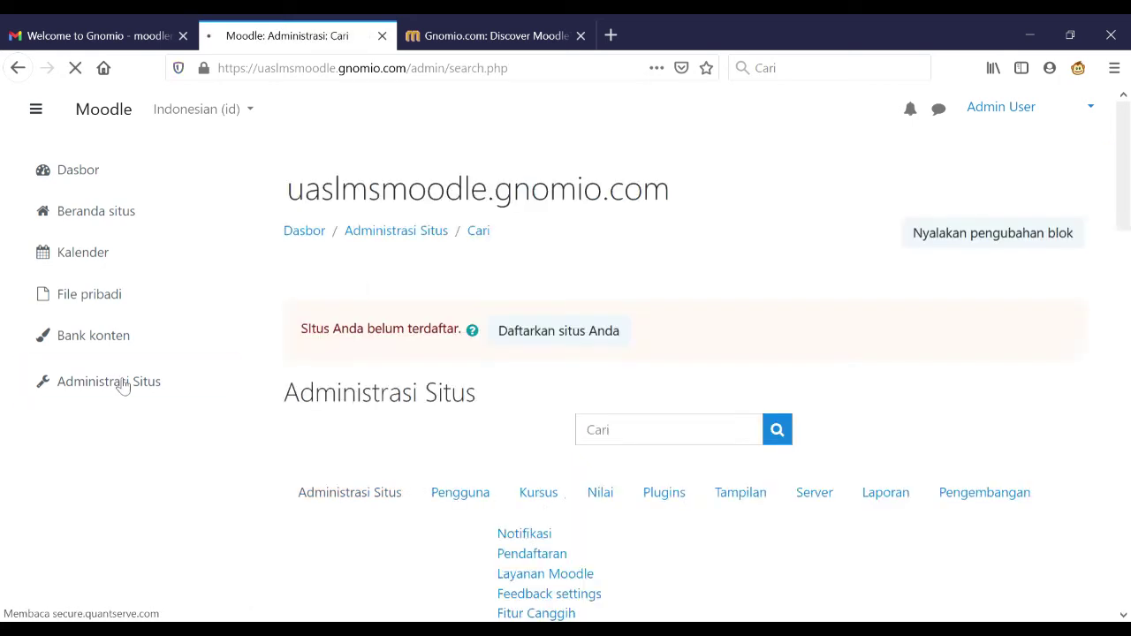
{"action": "scroll", "coordinate": [522, 428], "scroll_direction": "down", "scroll_amount": 4}
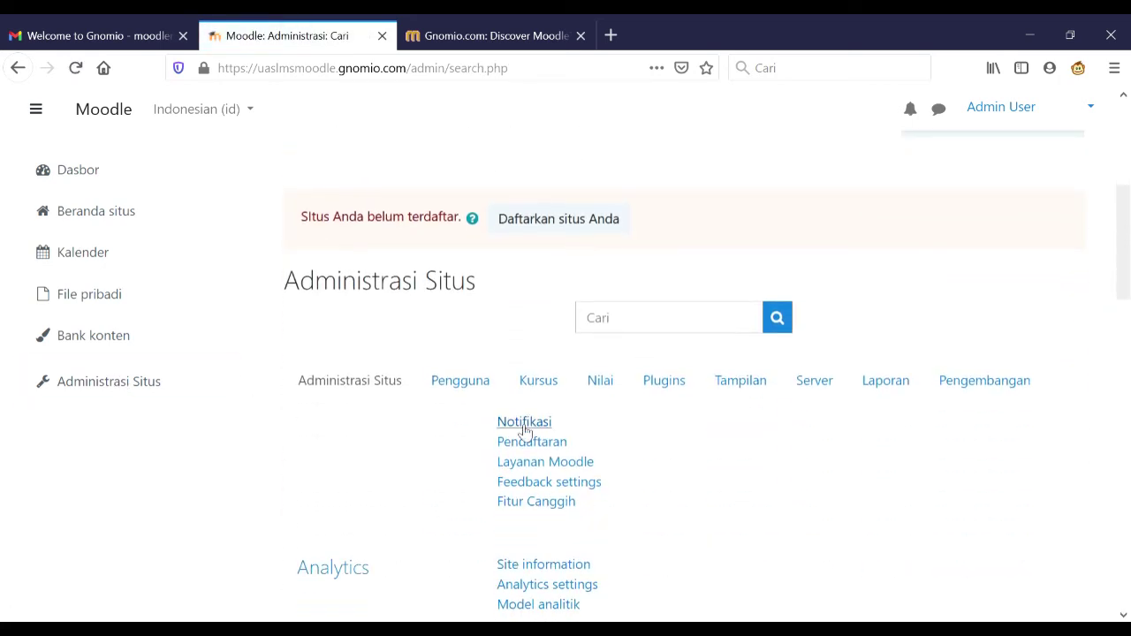
{"action": "scroll", "coordinate": [706, 487], "scroll_direction": "down", "scroll_amount": 4}
{"action": "scroll", "coordinate": [706, 487], "scroll_direction": "down", "scroll_amount": 8}
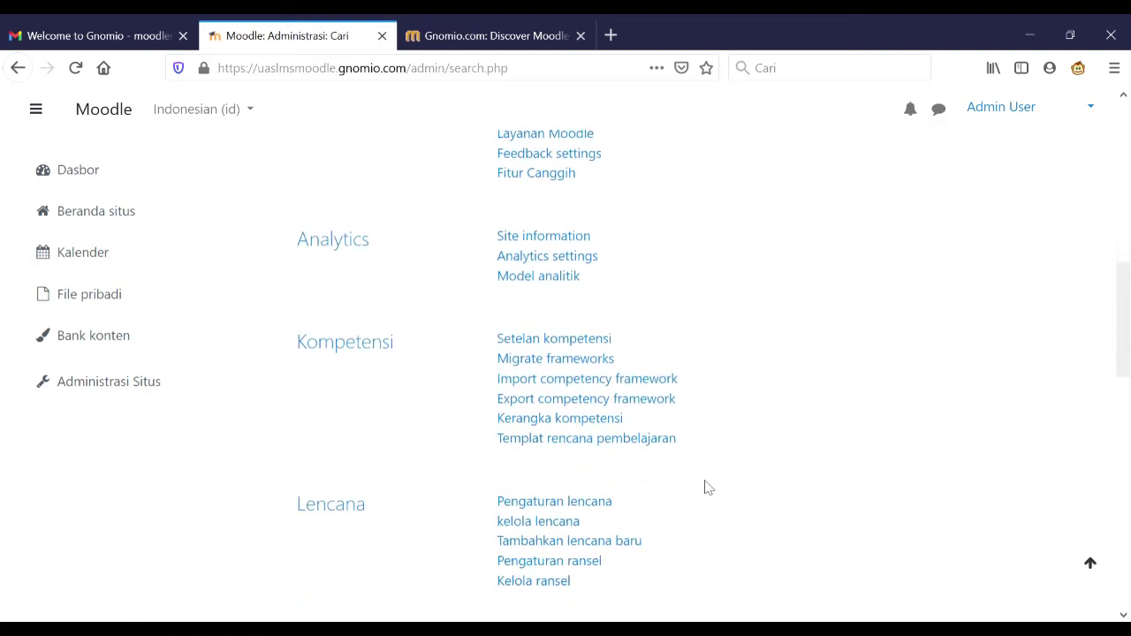
{"action": "scroll", "coordinate": [707, 487], "scroll_direction": "down", "scroll_amount": 1}
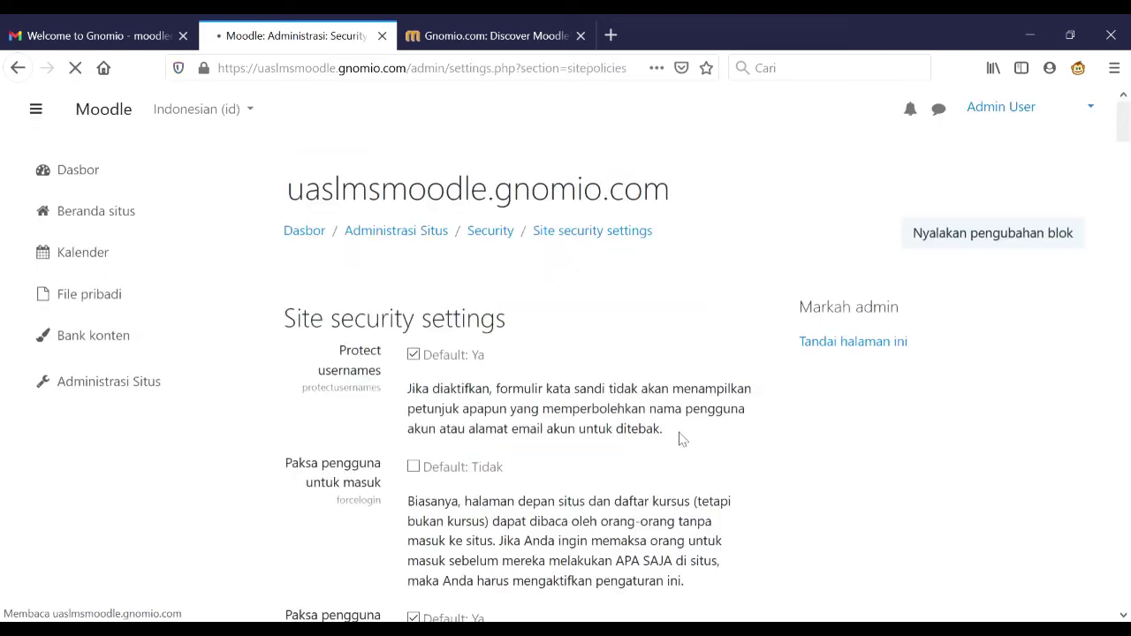
{"action": "scroll", "coordinate": [688, 441], "scroll_direction": "down", "scroll_amount": 5}
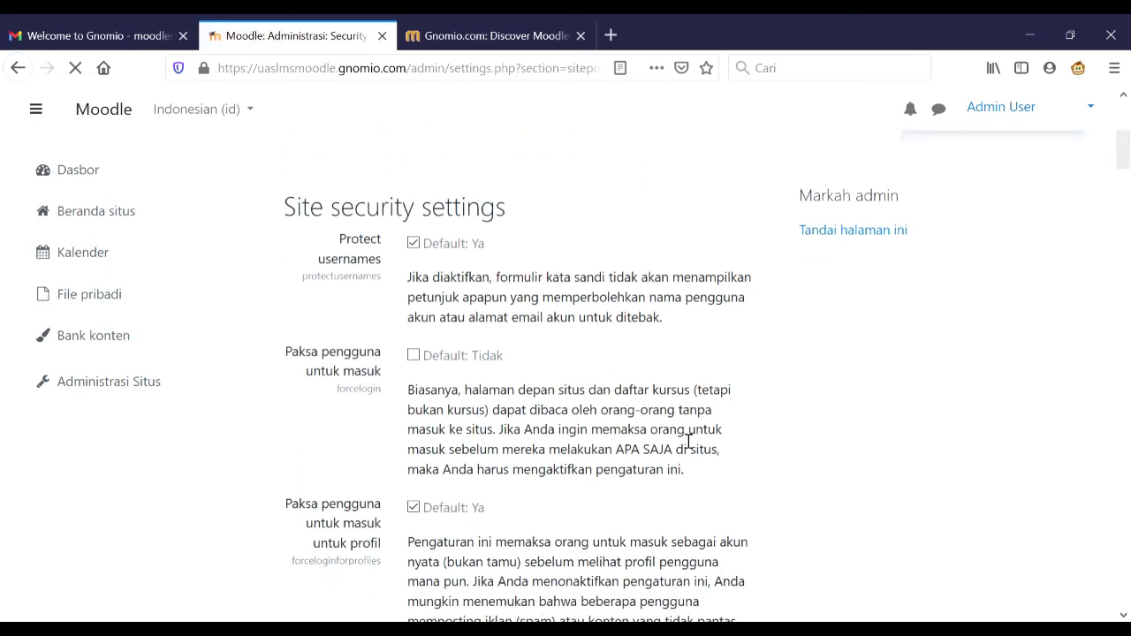
{"action": "scroll", "coordinate": [688, 441], "scroll_direction": "down", "scroll_amount": 15}
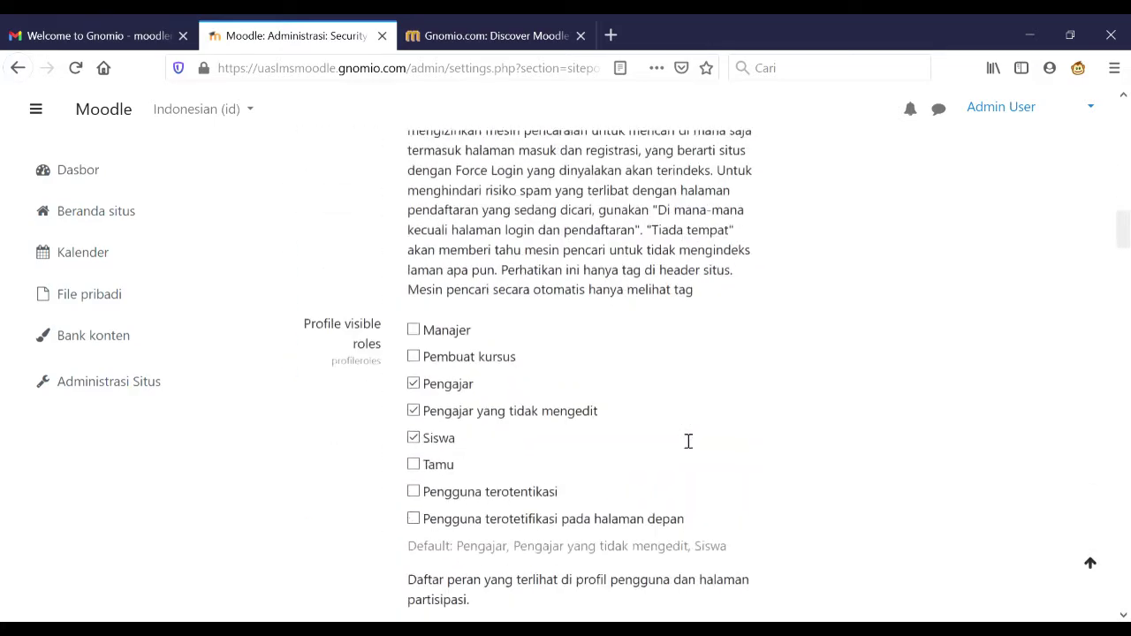
{"action": "scroll", "coordinate": [688, 441], "scroll_direction": "down", "scroll_amount": 12}
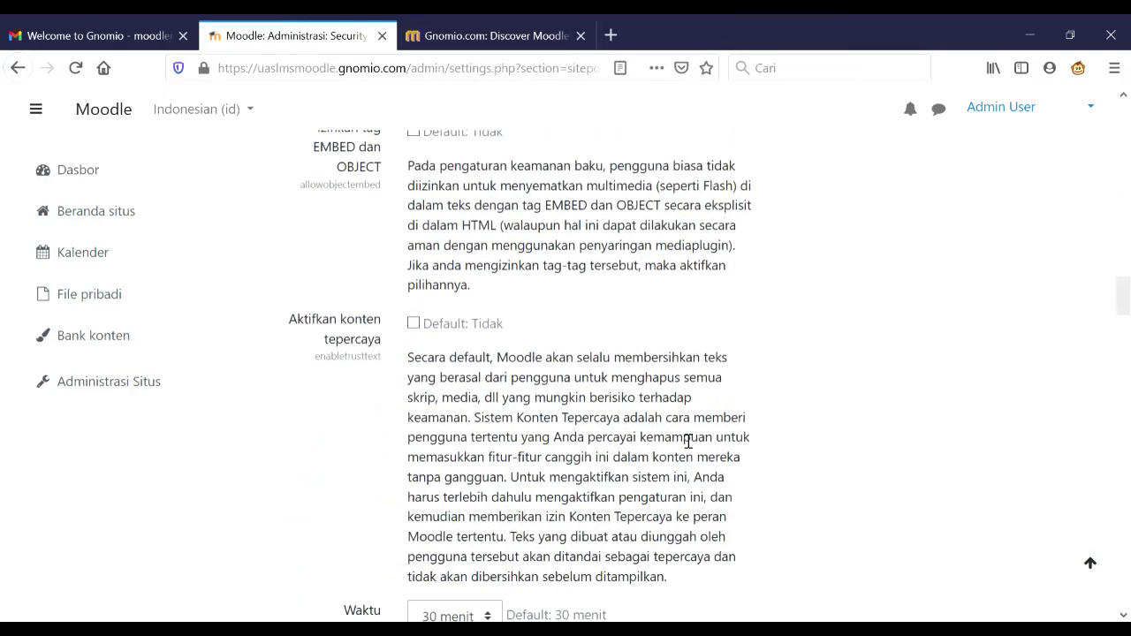
{"action": "scroll", "coordinate": [688, 441], "scroll_direction": "down", "scroll_amount": 10}
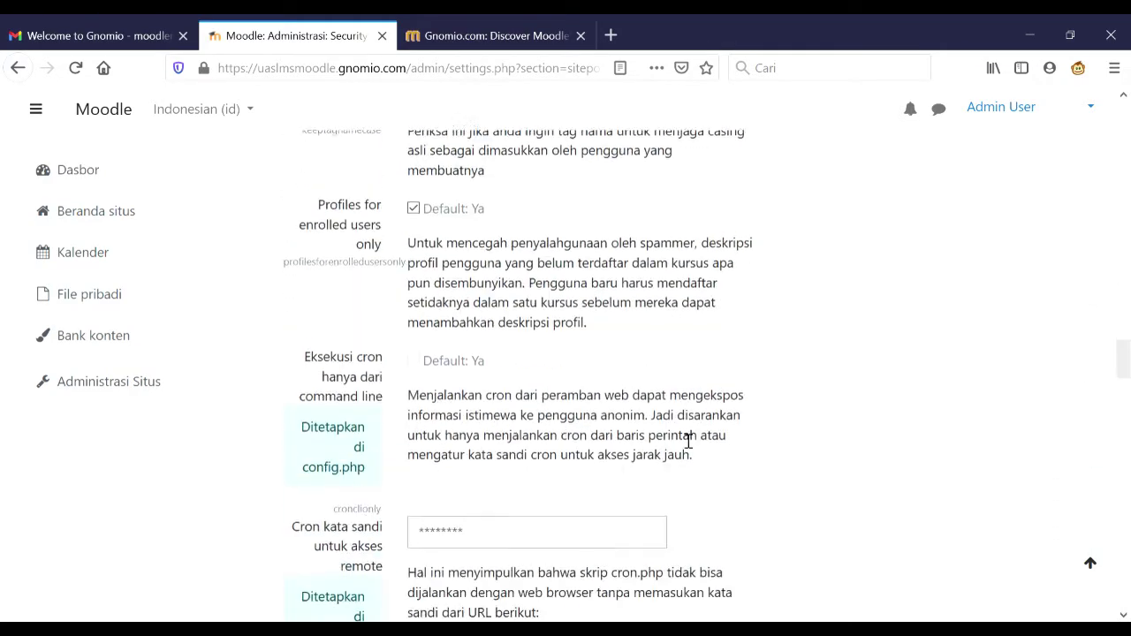
{"action": "scroll", "coordinate": [688, 441], "scroll_direction": "down", "scroll_amount": 12}
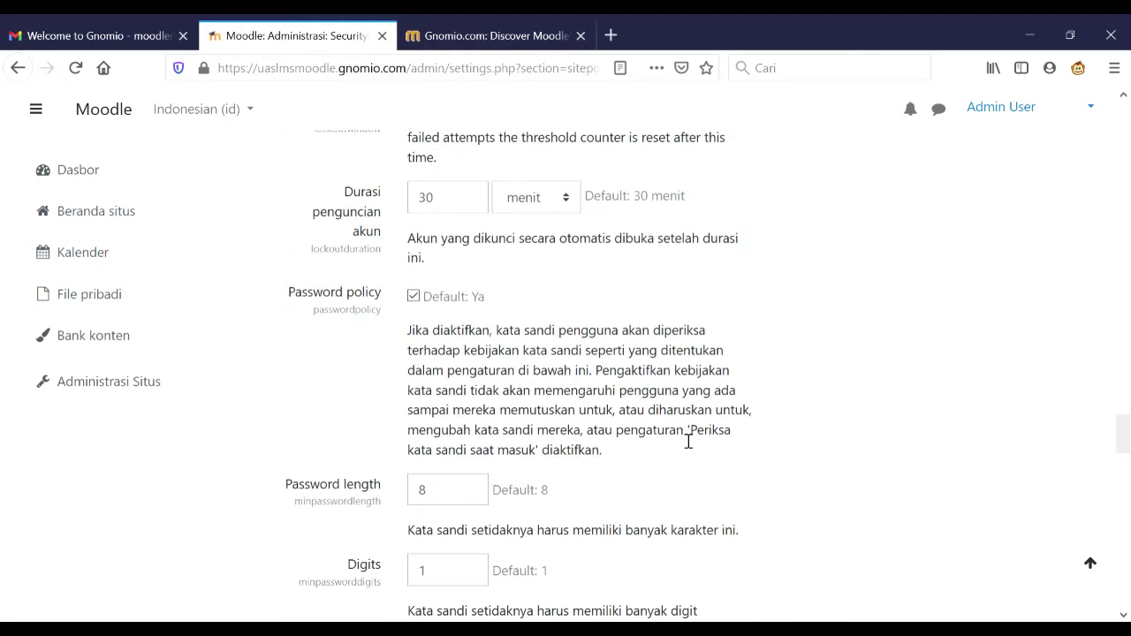
{"action": "scroll", "coordinate": [688, 440], "scroll_direction": "down", "scroll_amount": 3}
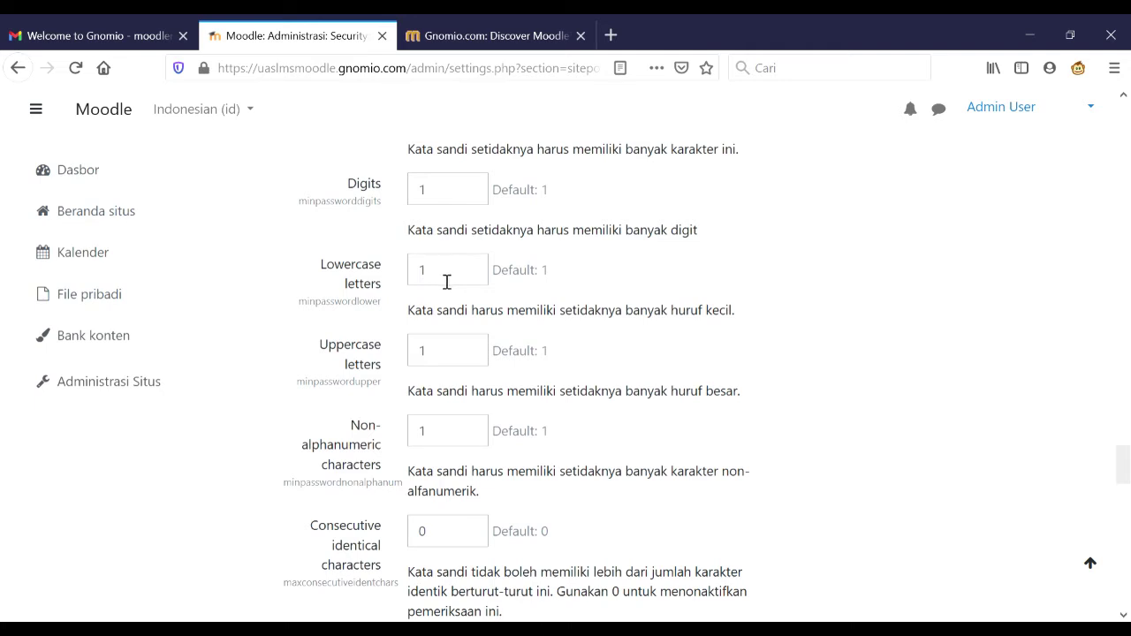
- Set minimum lowercase, uppercase and non-alphanumeric characters to 0 and save the security settings
{"action": "left_click", "coordinate": [447, 282]}
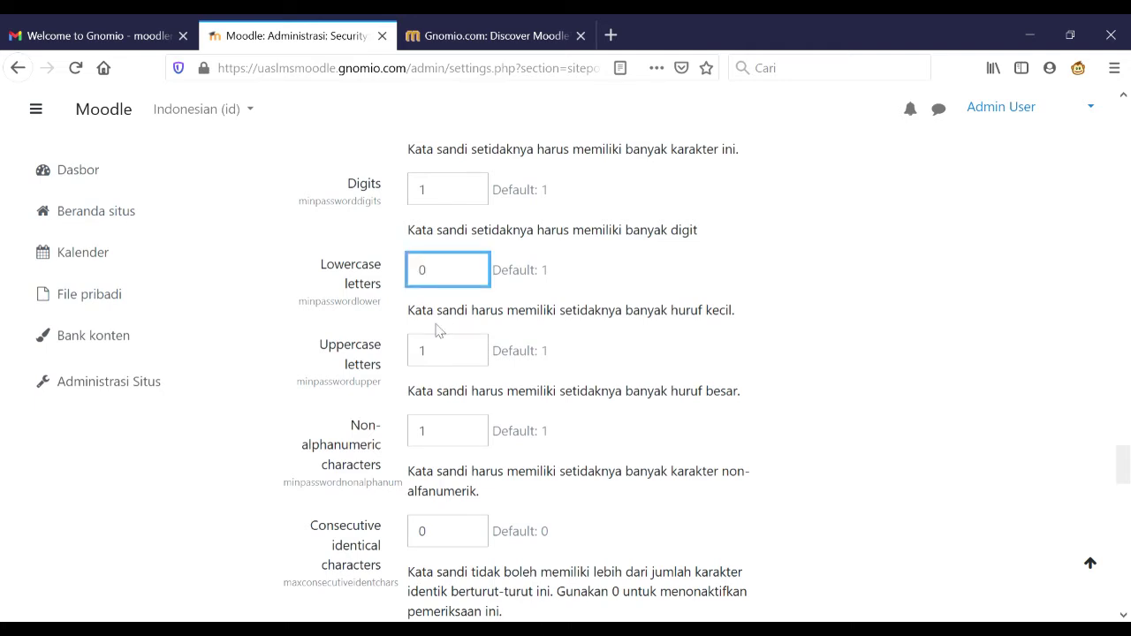
{"action": "left_click", "coordinate": [445, 353]}
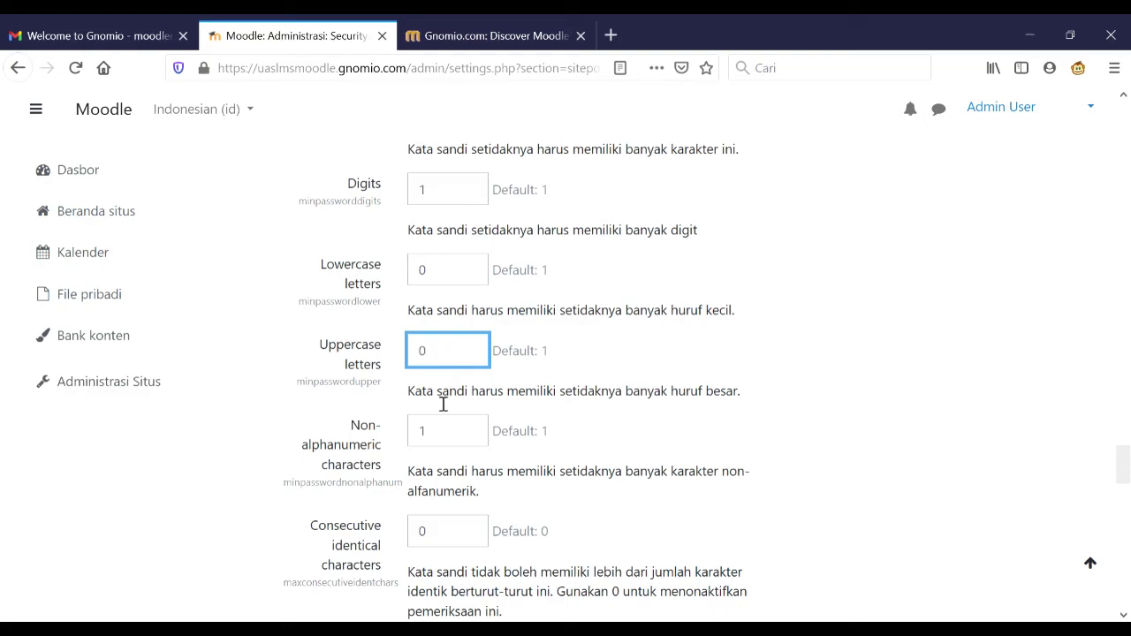
{"action": "left_click", "coordinate": [441, 434]}
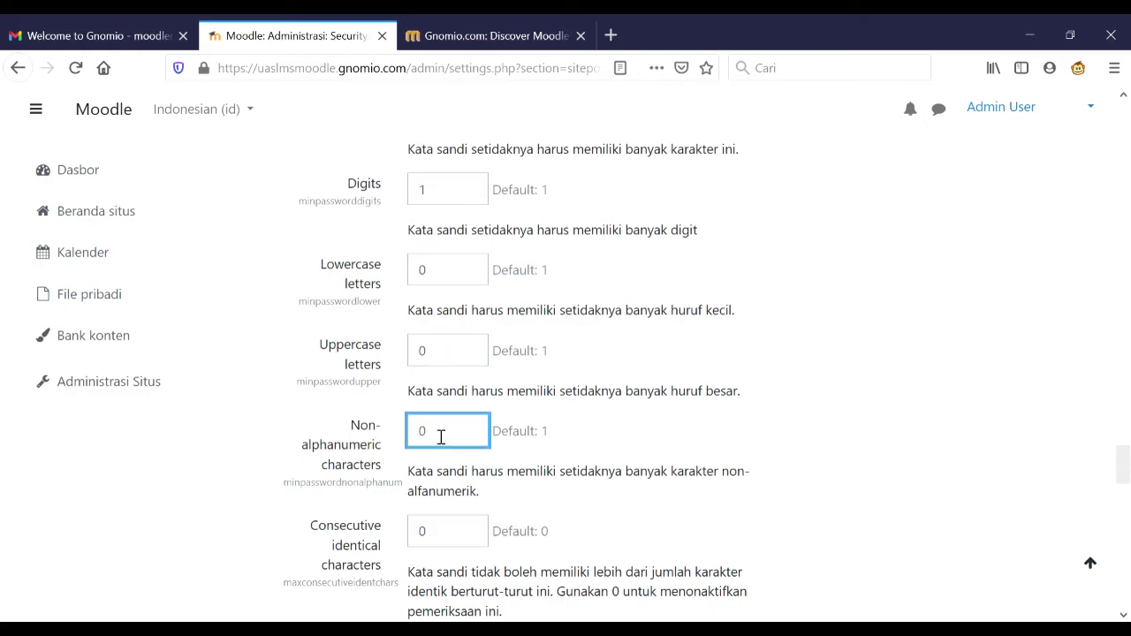
{"action": "scroll", "coordinate": [546, 494], "scroll_direction": "down", "scroll_amount": 15}
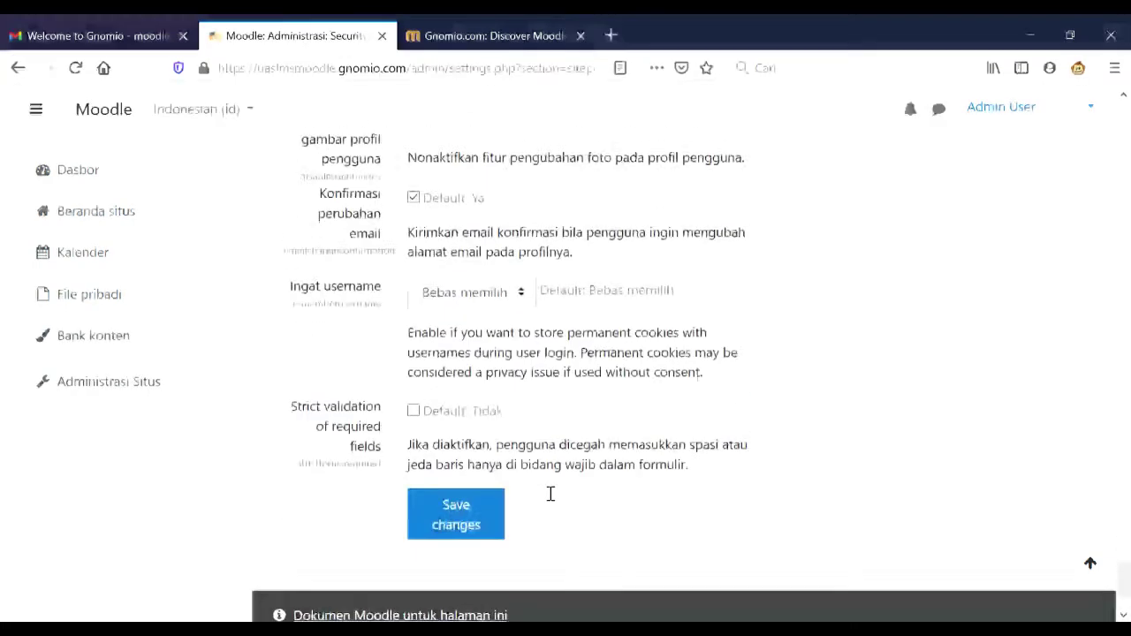
{"action": "left_click", "coordinate": [473, 506]}
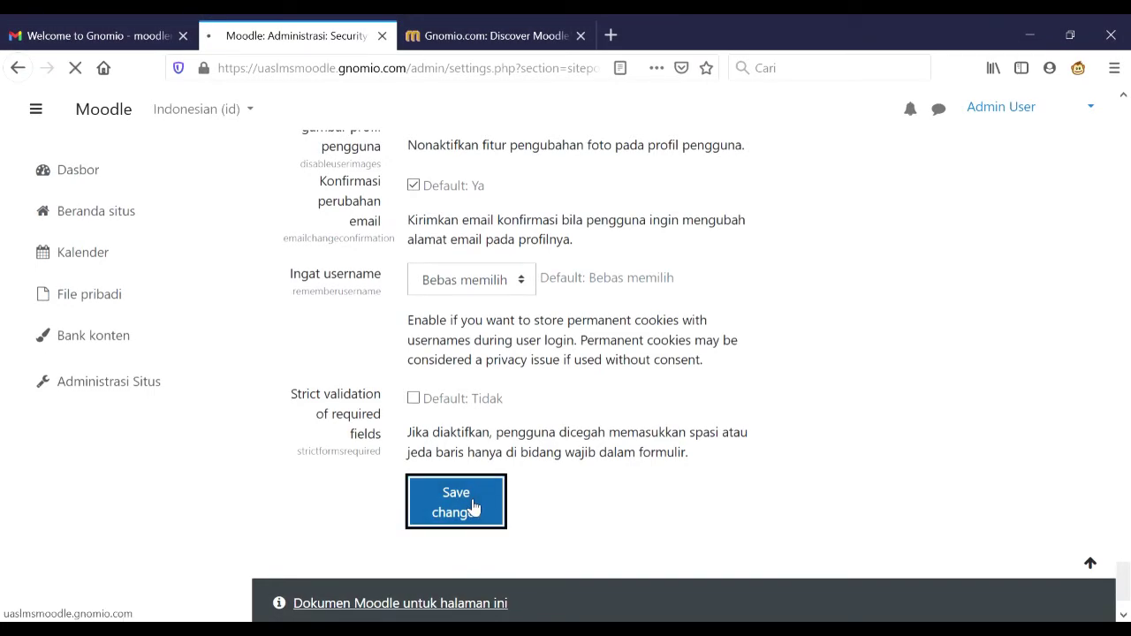
{"action": "scroll", "coordinate": [504, 493], "scroll_direction": "down", "scroll_amount": 5}
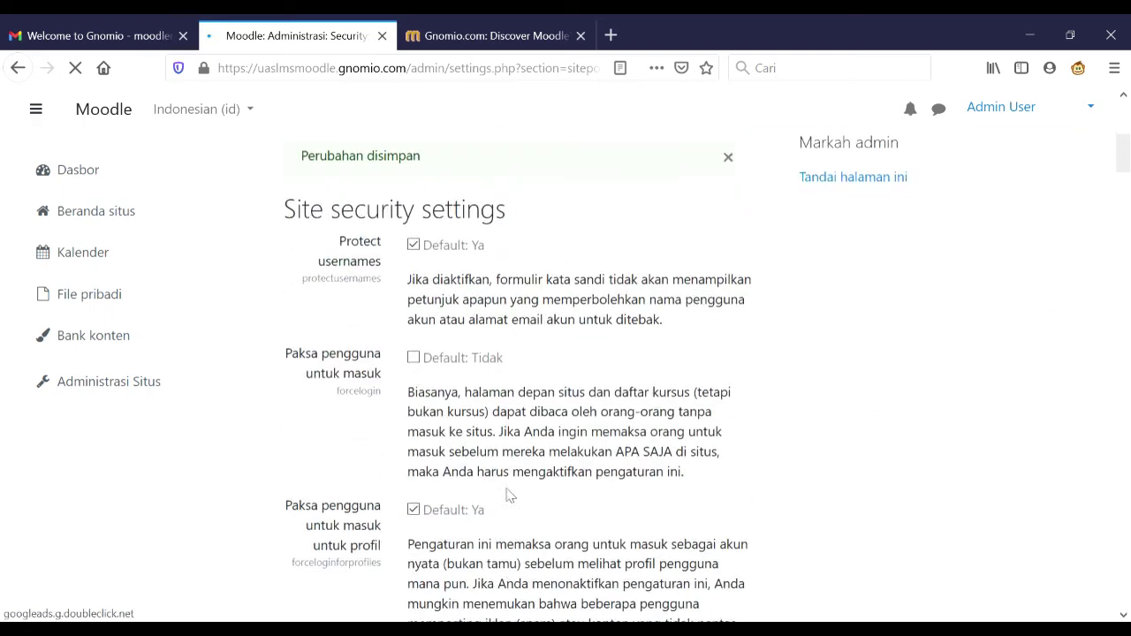
{"action": "scroll", "coordinate": [512, 496], "scroll_direction": "down", "scroll_amount": 4}
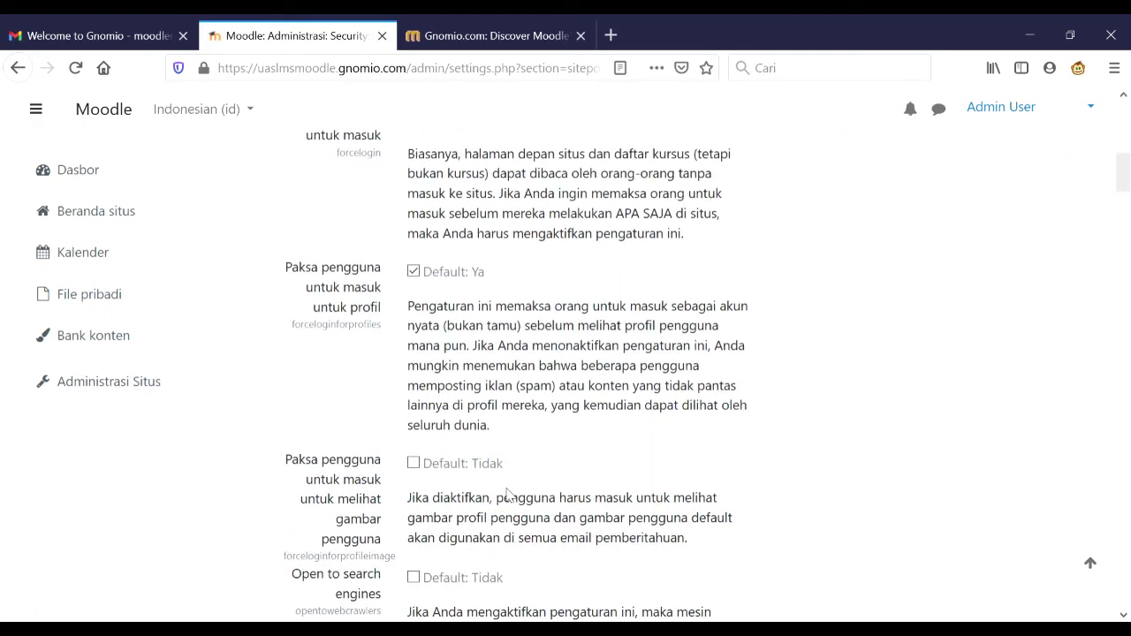
{"action": "scroll", "coordinate": [506, 492], "scroll_direction": "up", "scroll_amount": 5}
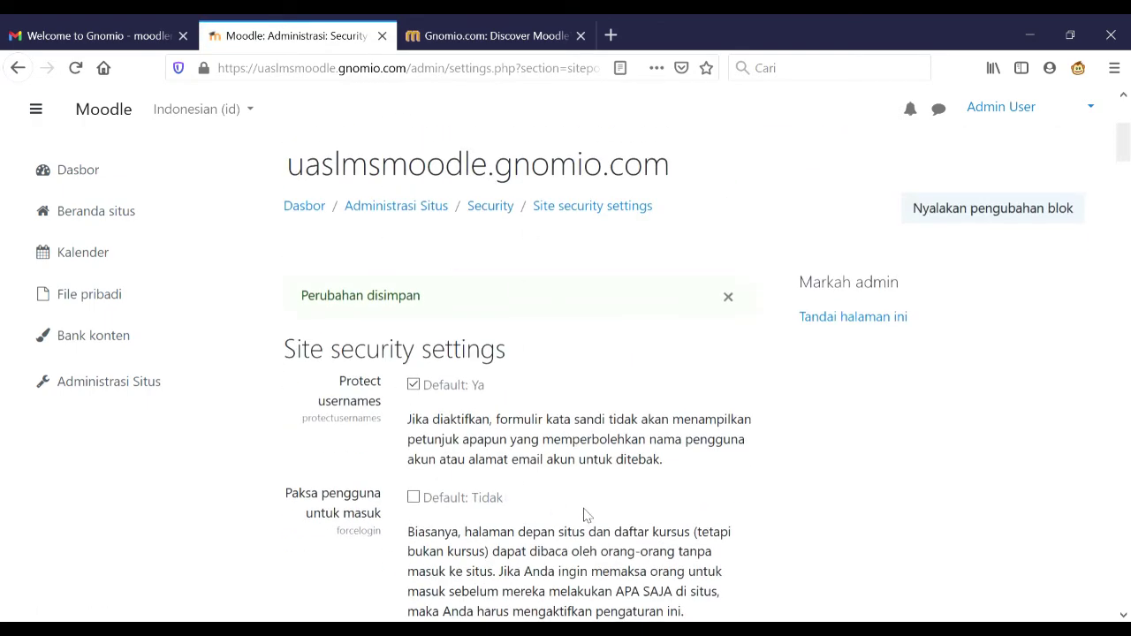
{"action": "scroll", "coordinate": [583, 514], "scroll_direction": "down", "scroll_amount": 6}
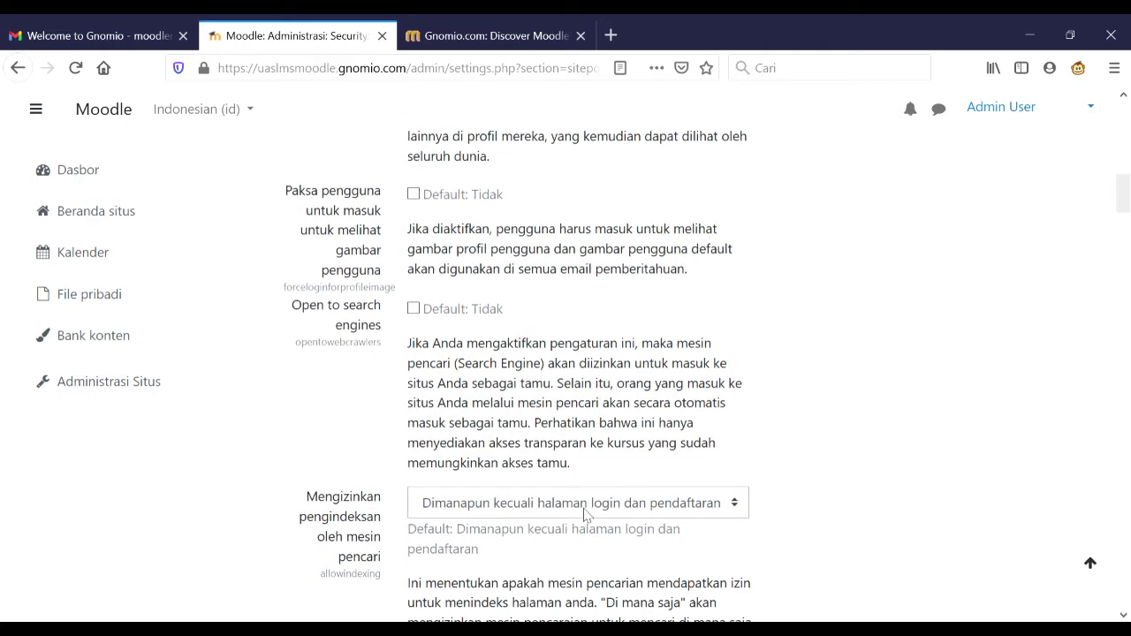
{"action": "scroll", "coordinate": [583, 513], "scroll_direction": "down", "scroll_amount": 1}
- Open the front page settings (Pengaturan halaman depan) from Site administration
{"action": "left_click", "coordinate": [143, 389]}
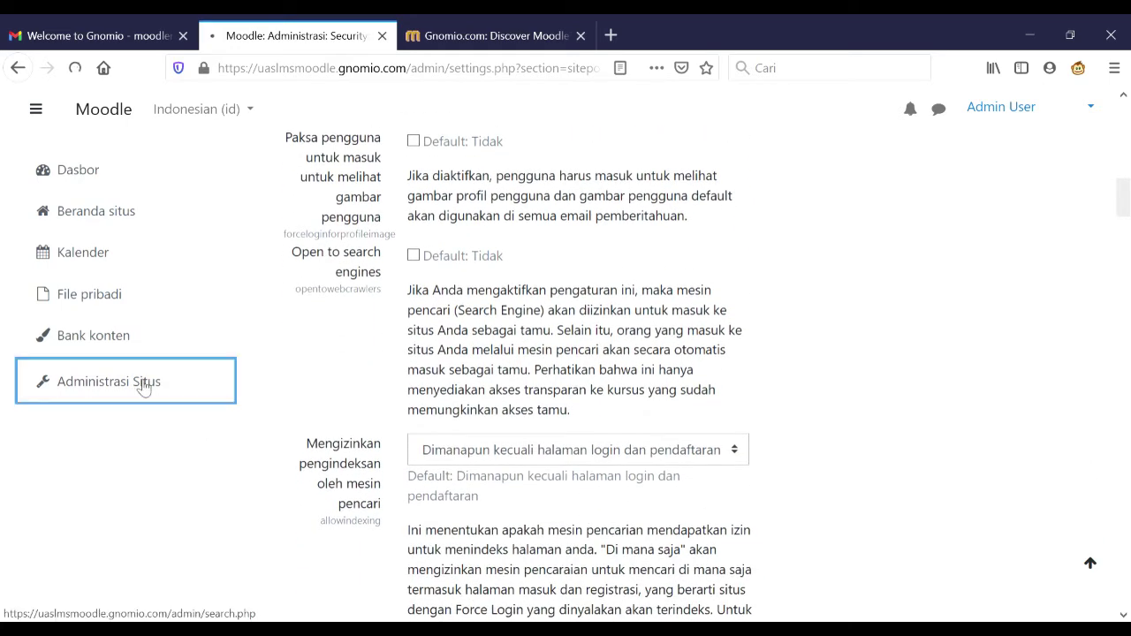
{"action": "scroll", "coordinate": [575, 494], "scroll_direction": "down", "scroll_amount": 5}
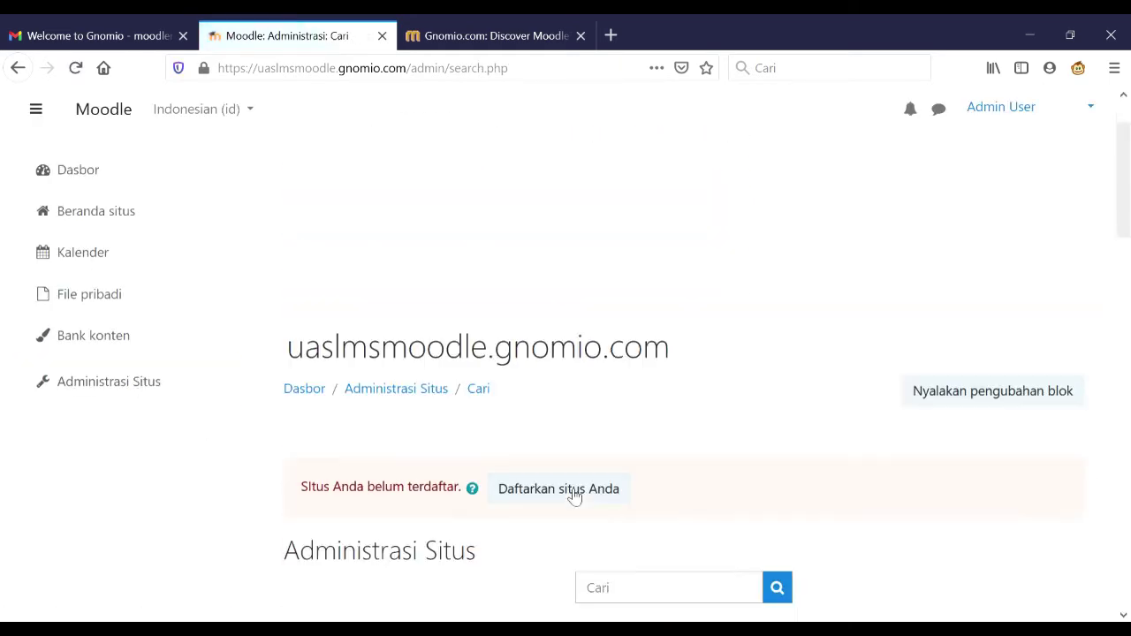
{"action": "scroll", "coordinate": [570, 496], "scroll_direction": "down", "scroll_amount": 15}
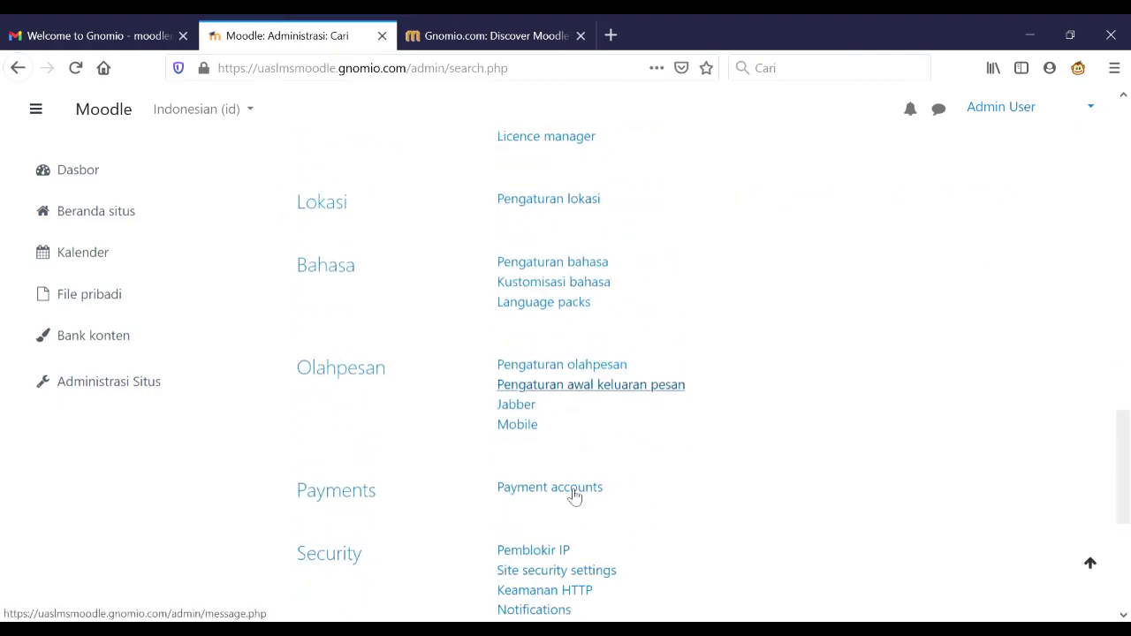
{"action": "scroll", "coordinate": [574, 496], "scroll_direction": "down", "scroll_amount": 2}
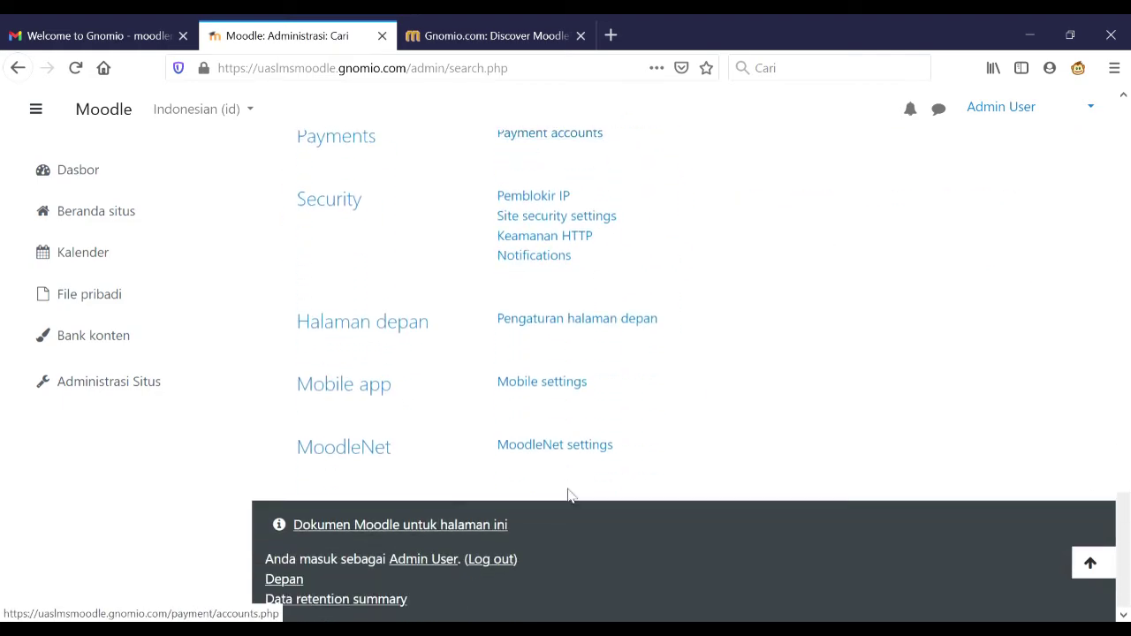
{"action": "left_click", "coordinate": [575, 323]}
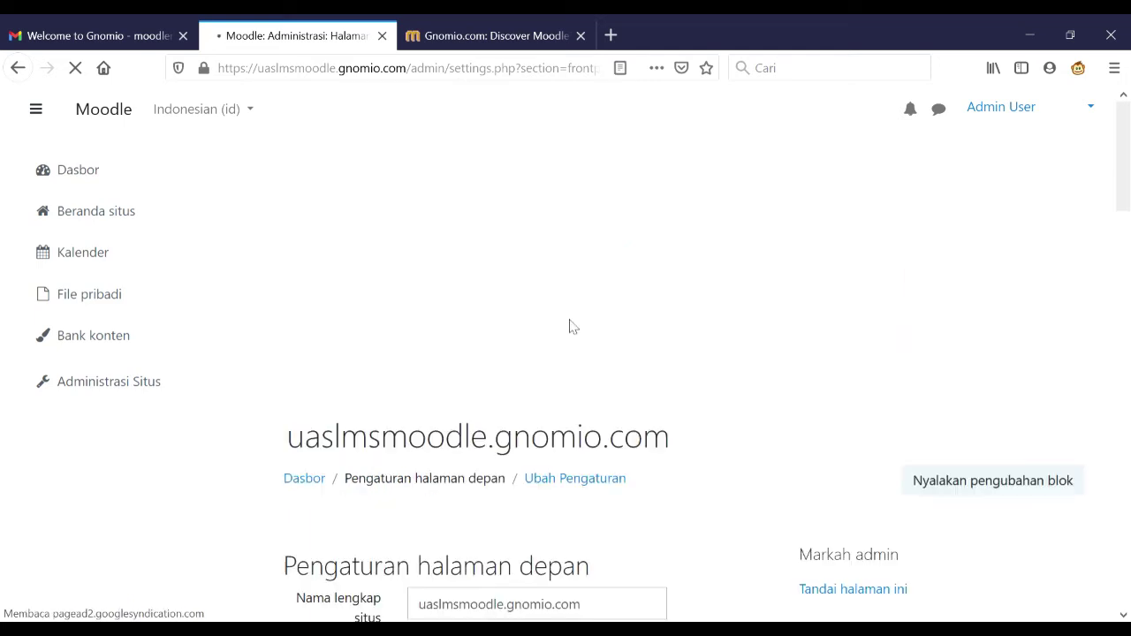
{"action": "scroll", "coordinate": [714, 446], "scroll_direction": "down", "scroll_amount": 3}
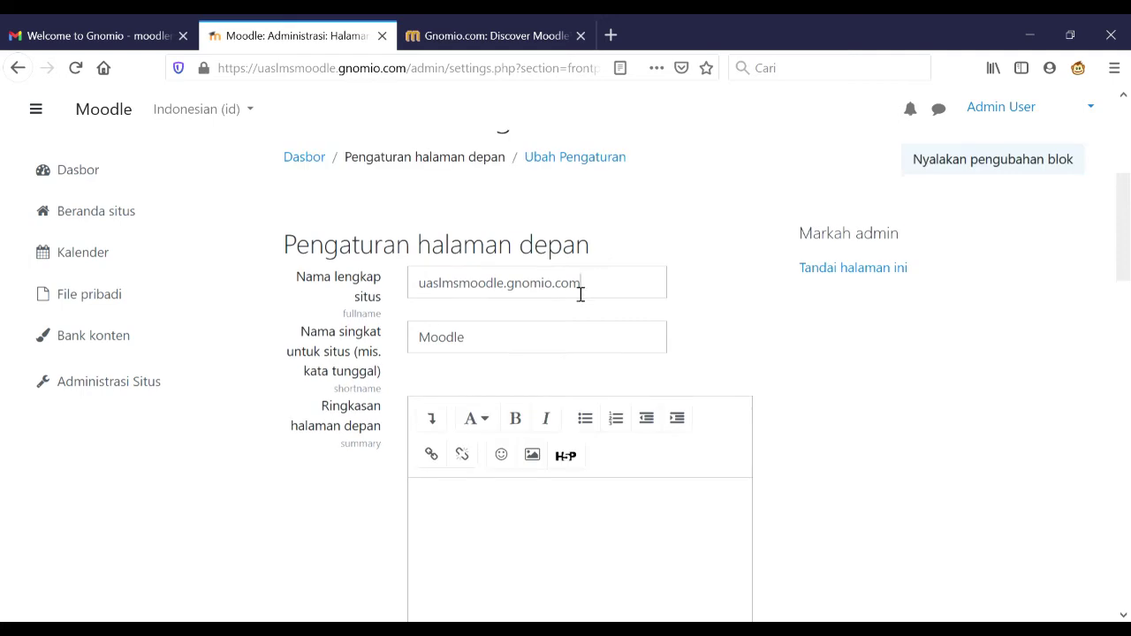
- Change the full site name to KELAS MOODLE and the short name to UAS LMS
{"action": "left_click_drag", "start_coordinate": [580, 294], "coordinate": [435, 298]}
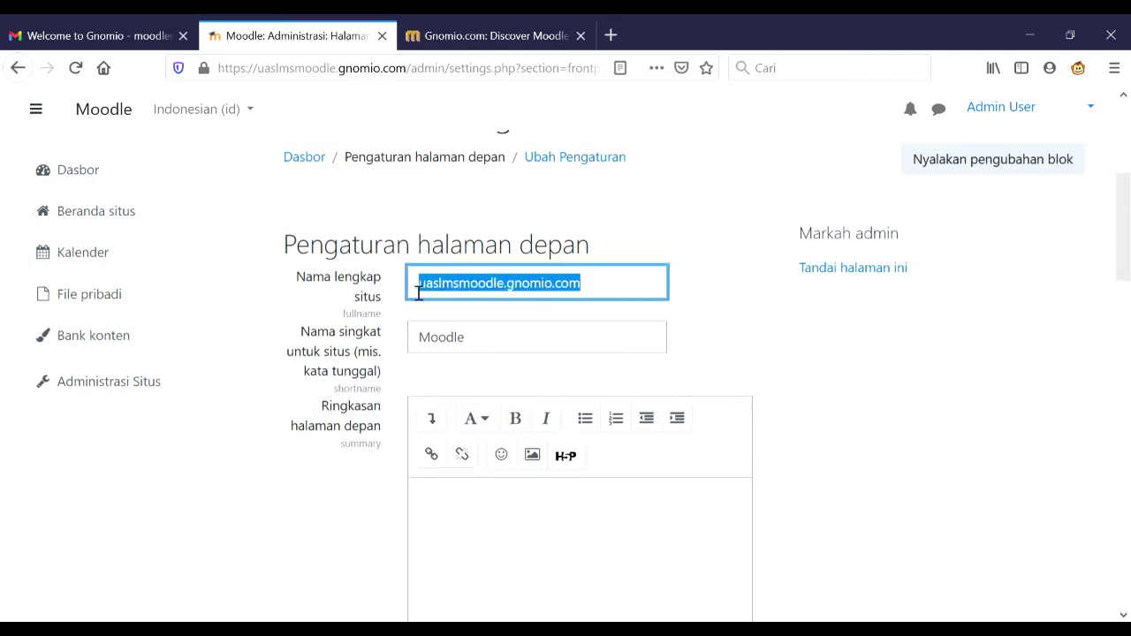
{"action": "type", "text": "KELAS MOODLE"}
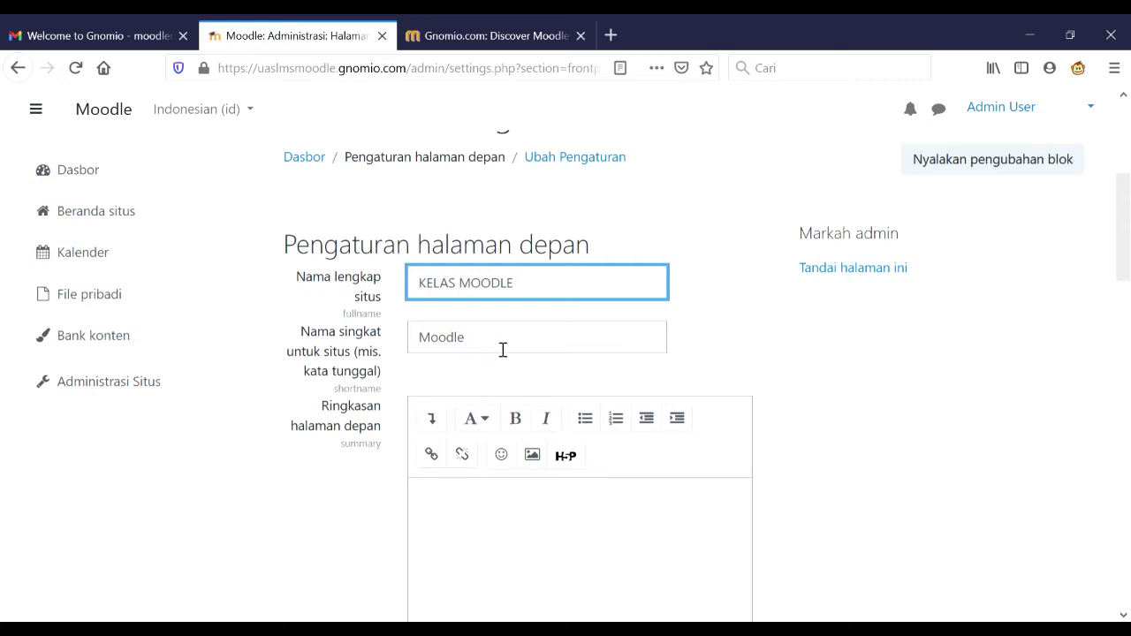
{"action": "left_click_drag", "start_coordinate": [501, 348], "coordinate": [422, 344]}
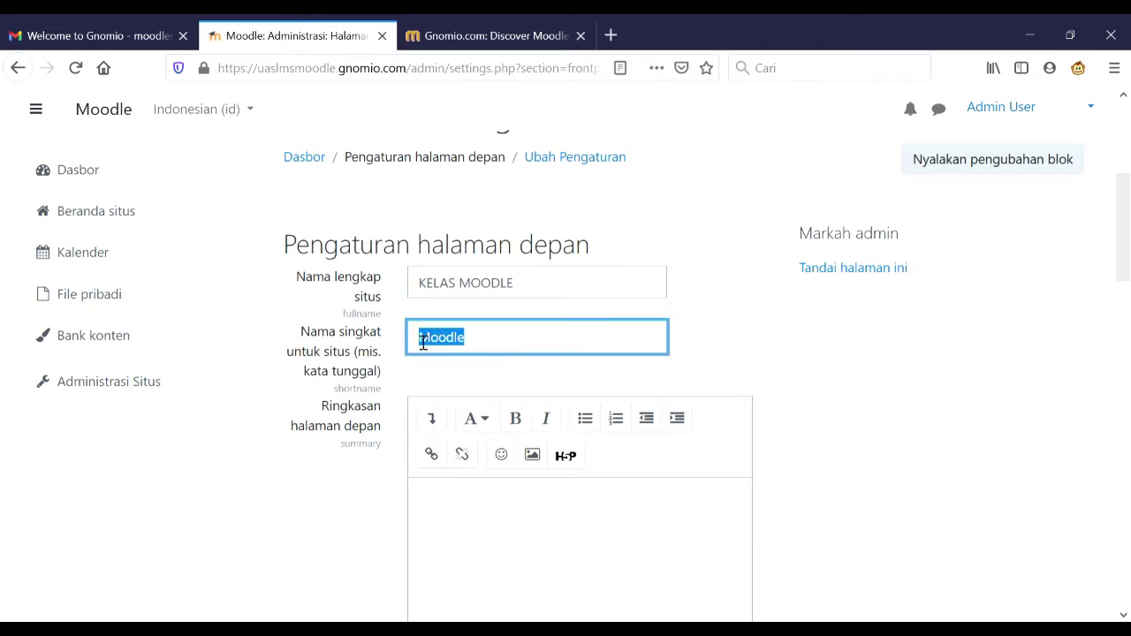
{"action": "type", "text": "UAS LMS"}
{"action": "scroll", "coordinate": [569, 395], "scroll_direction": "down", "scroll_amount": 20}
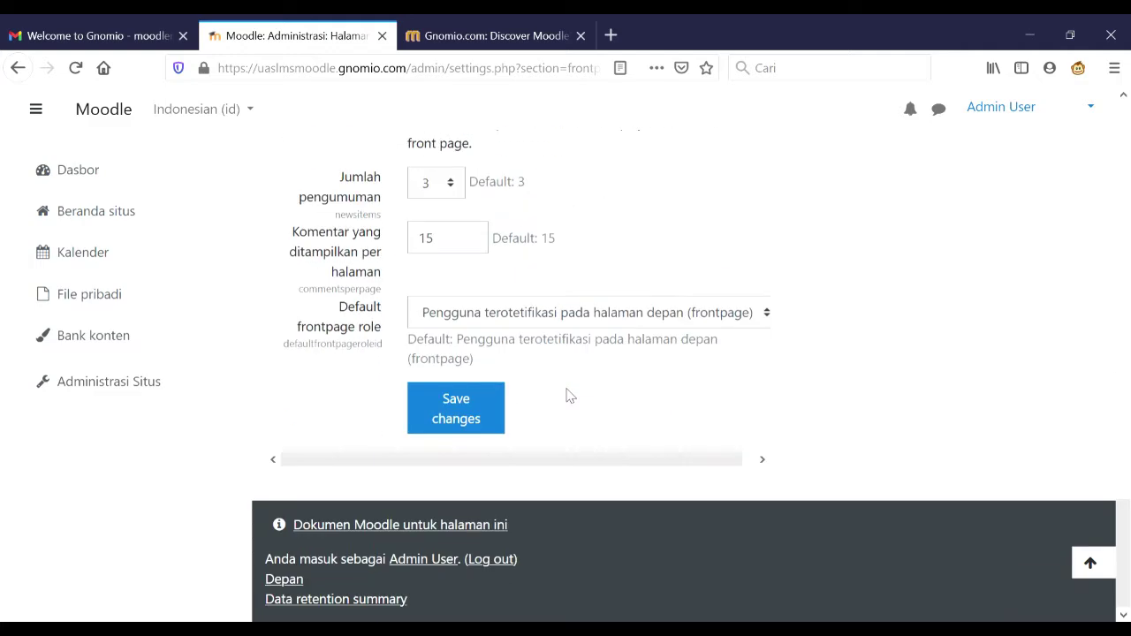
- Save the KELAS MOODLE / UAS LMS front page settings and go back to Administrasi Situs
{"action": "left_click", "coordinate": [458, 410]}
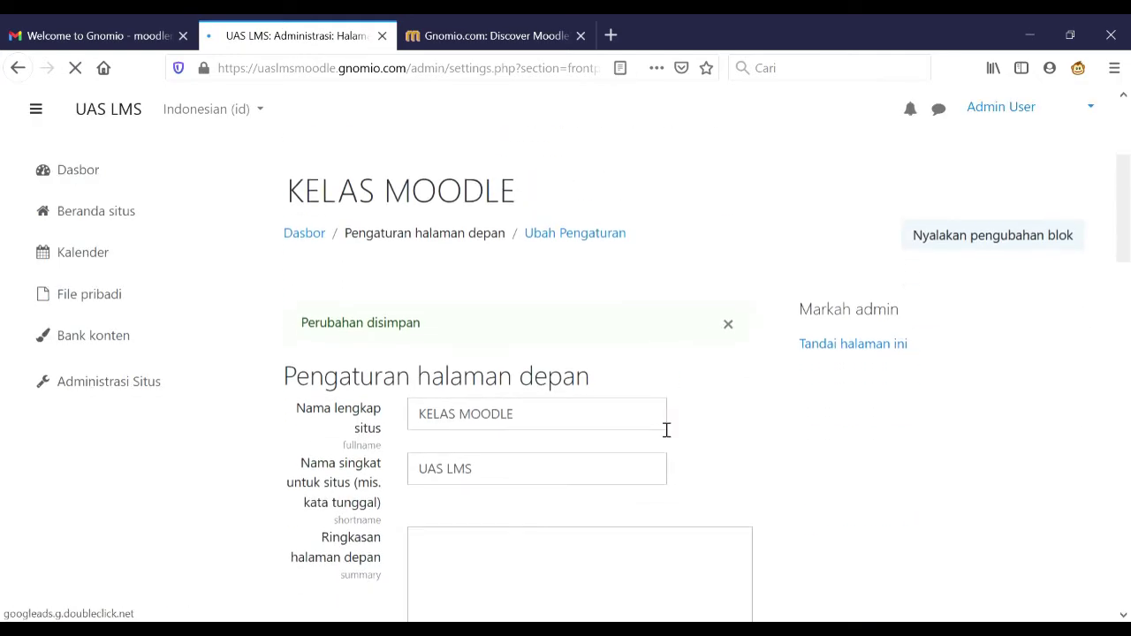
{"action": "scroll", "coordinate": [461, 356], "scroll_direction": "down", "scroll_amount": 1}
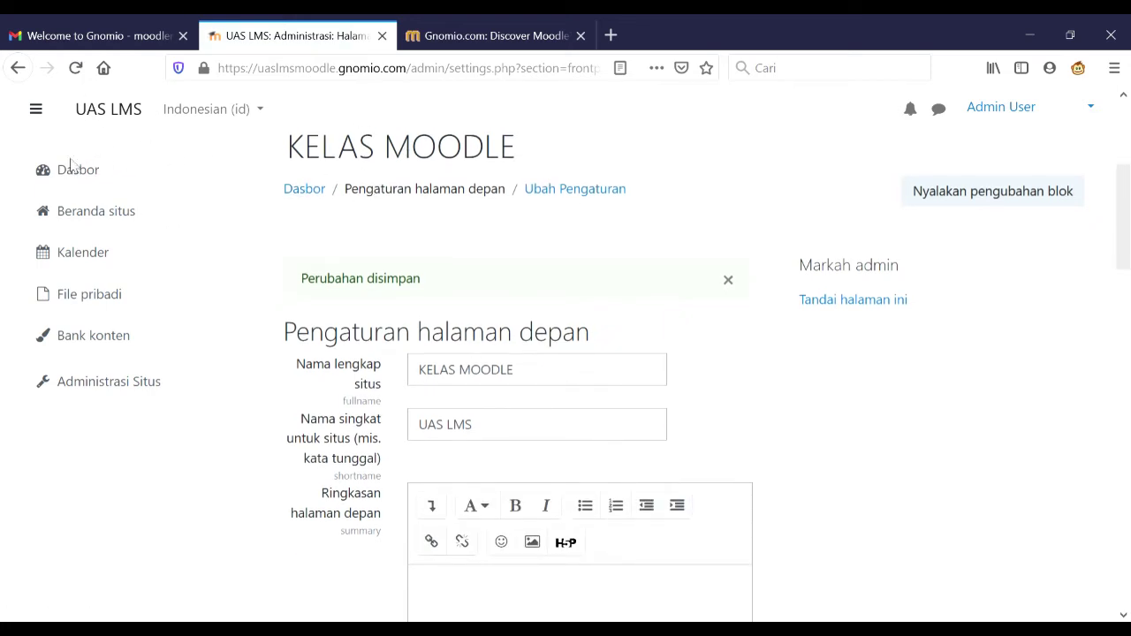
{"action": "scroll", "coordinate": [493, 379], "scroll_direction": "down", "scroll_amount": 5}
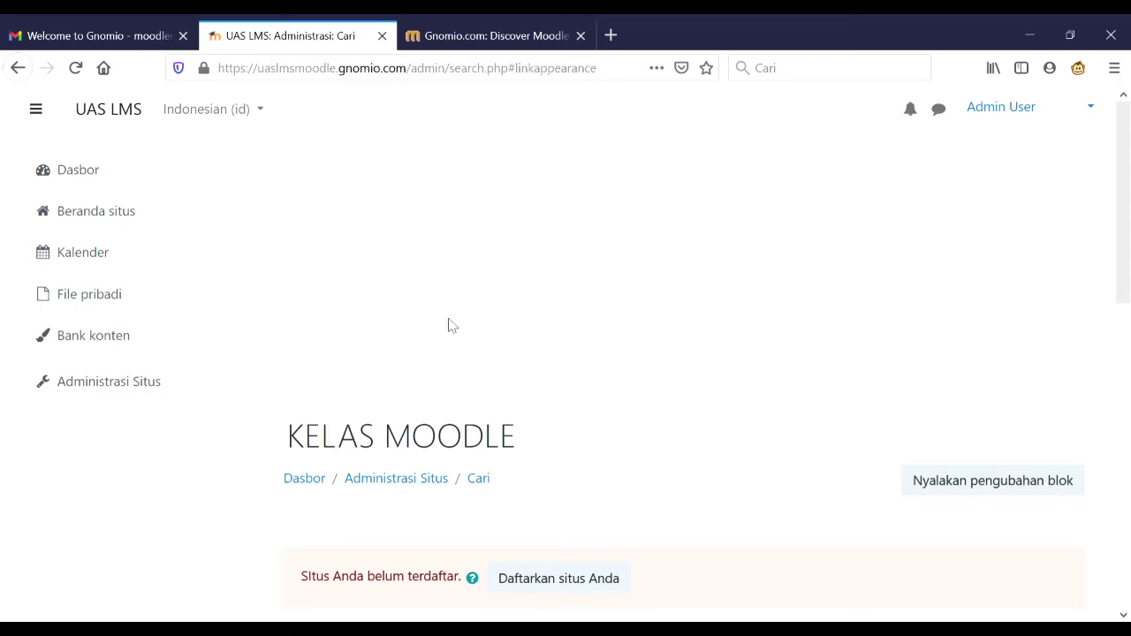
{"action": "left_click", "coordinate": [132, 381]}
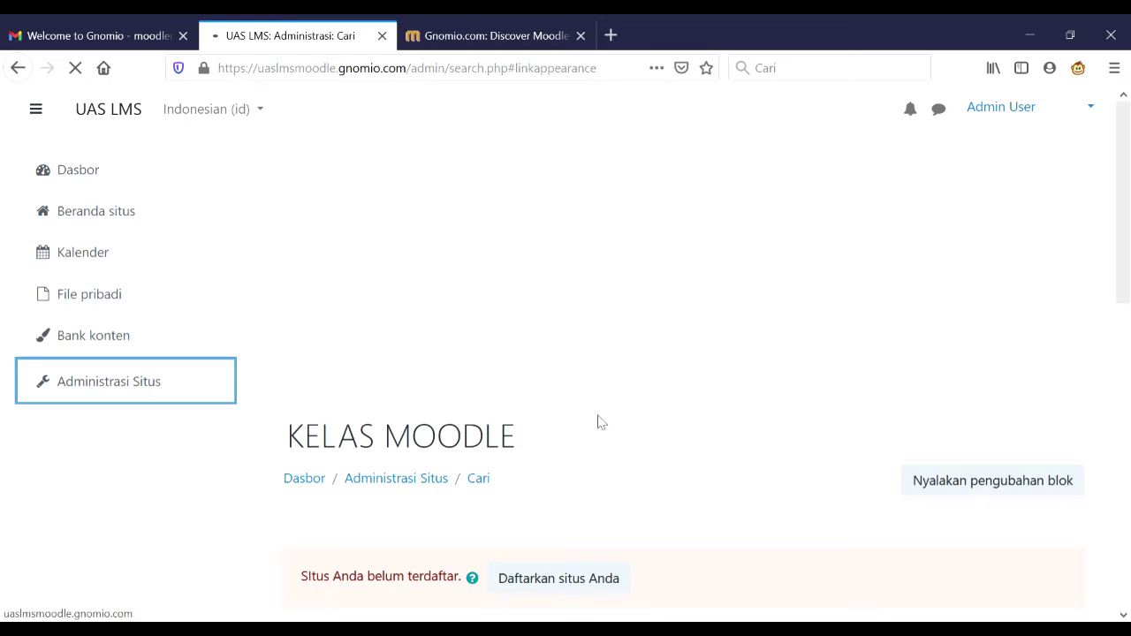
- In the Appearance theme selector, change the Default theme from Boost to Classic and continue
{"action": "scroll", "coordinate": [597, 422], "scroll_direction": "down", "scroll_amount": 2}
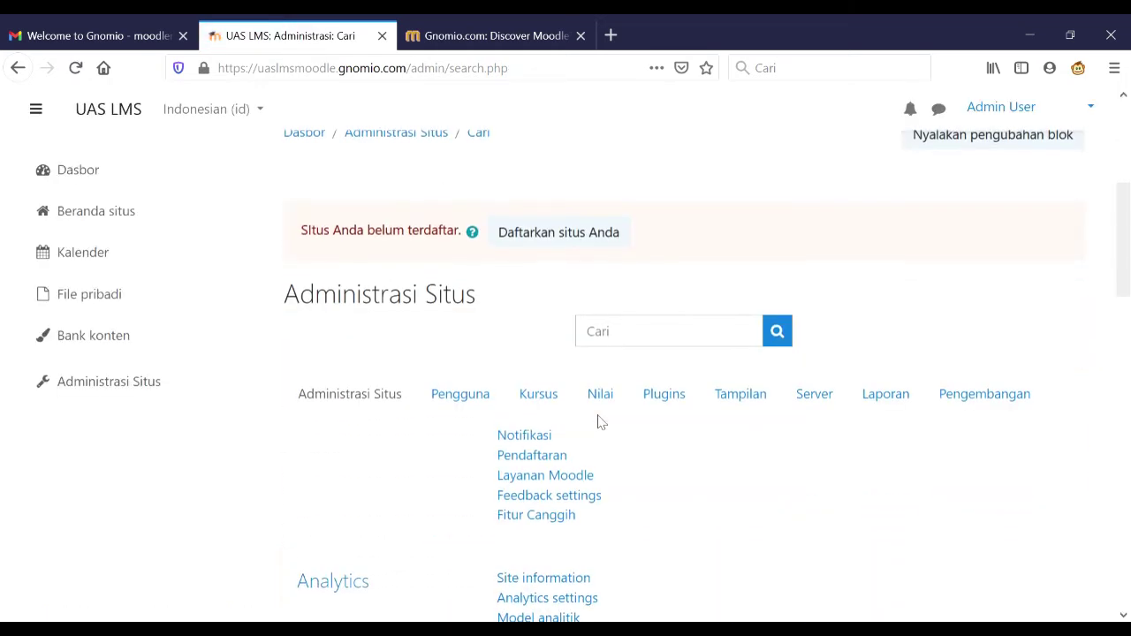
{"action": "left_click", "coordinate": [742, 403]}
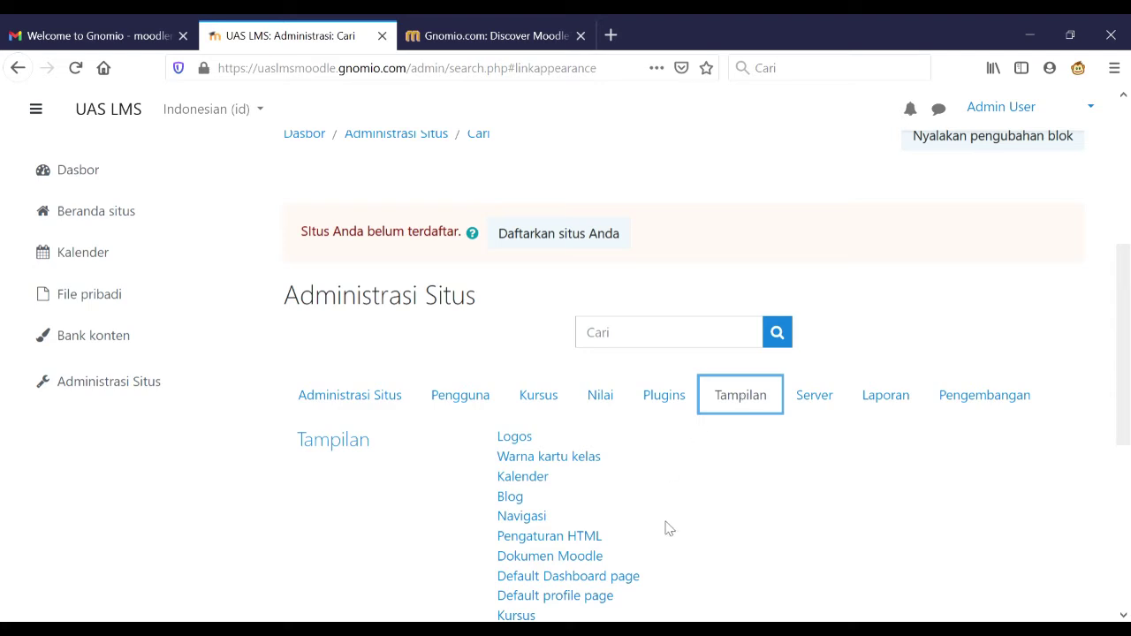
{"action": "scroll", "coordinate": [668, 528], "scroll_direction": "down", "scroll_amount": 5}
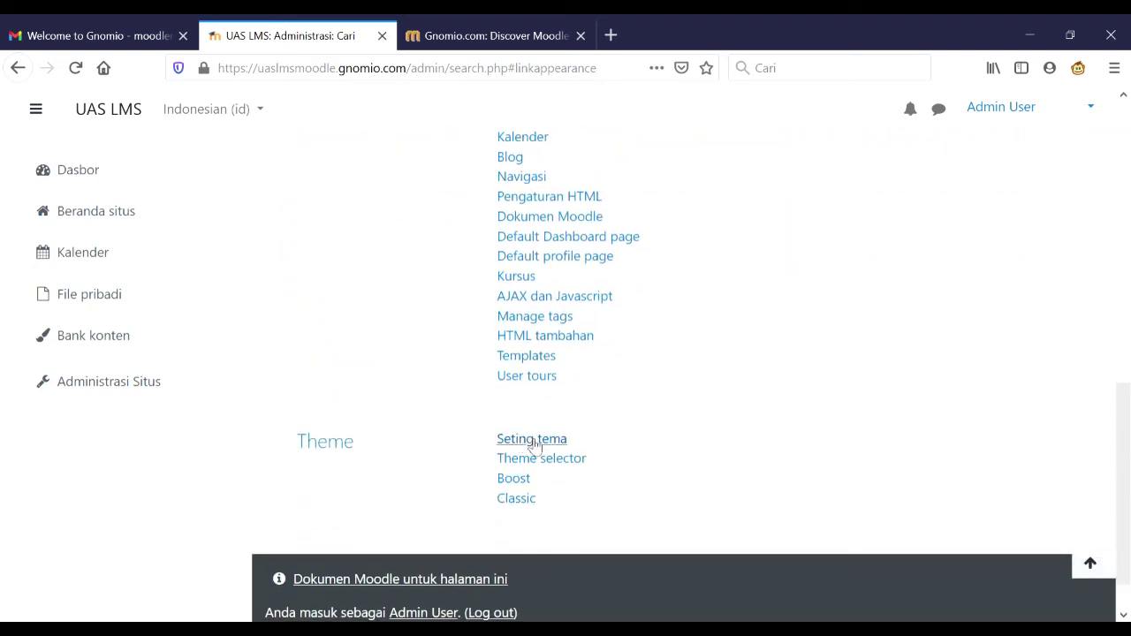
{"action": "left_click", "coordinate": [540, 461]}
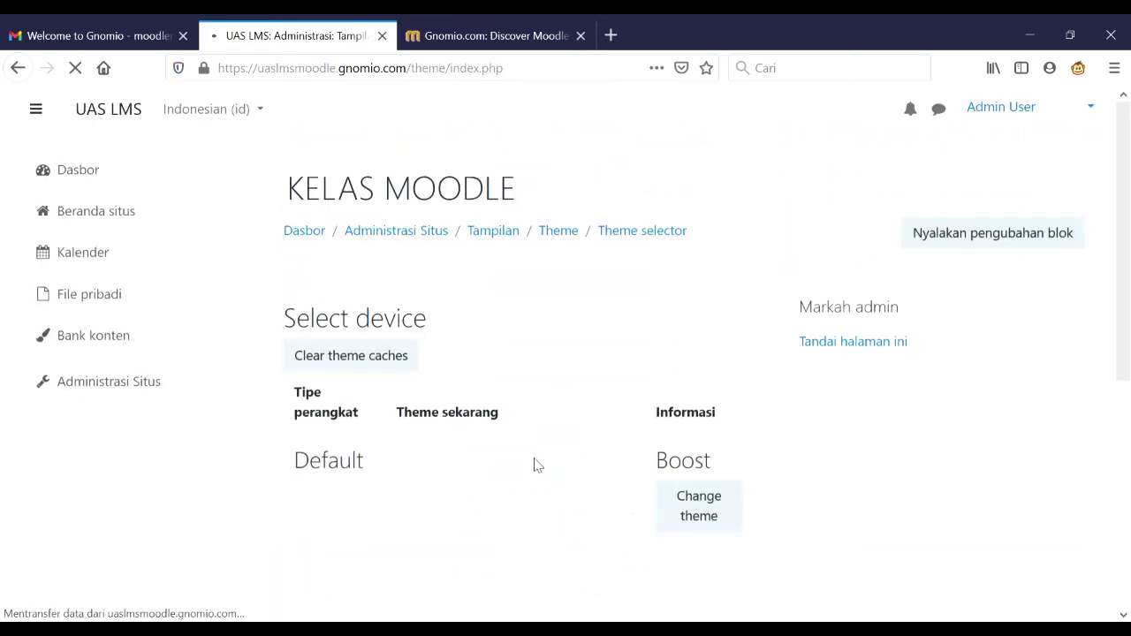
{"action": "scroll", "coordinate": [792, 504], "scroll_direction": "down", "scroll_amount": 5}
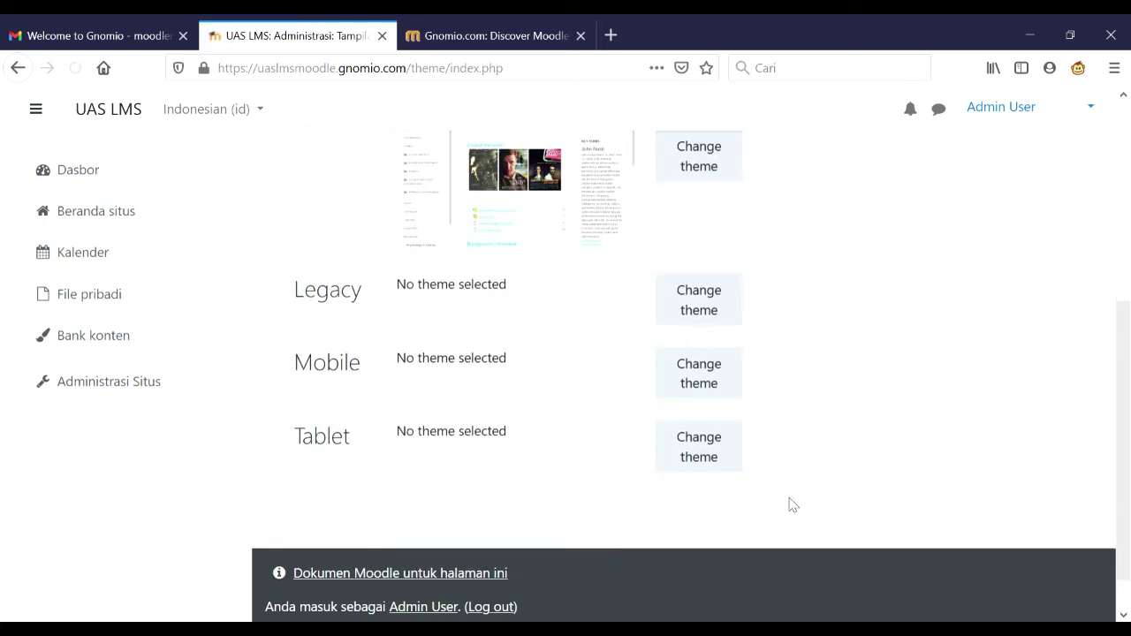
{"action": "scroll", "coordinate": [792, 504], "scroll_direction": "up", "scroll_amount": 3}
{"action": "scroll", "coordinate": [791, 502], "scroll_direction": "down", "scroll_amount": 1}
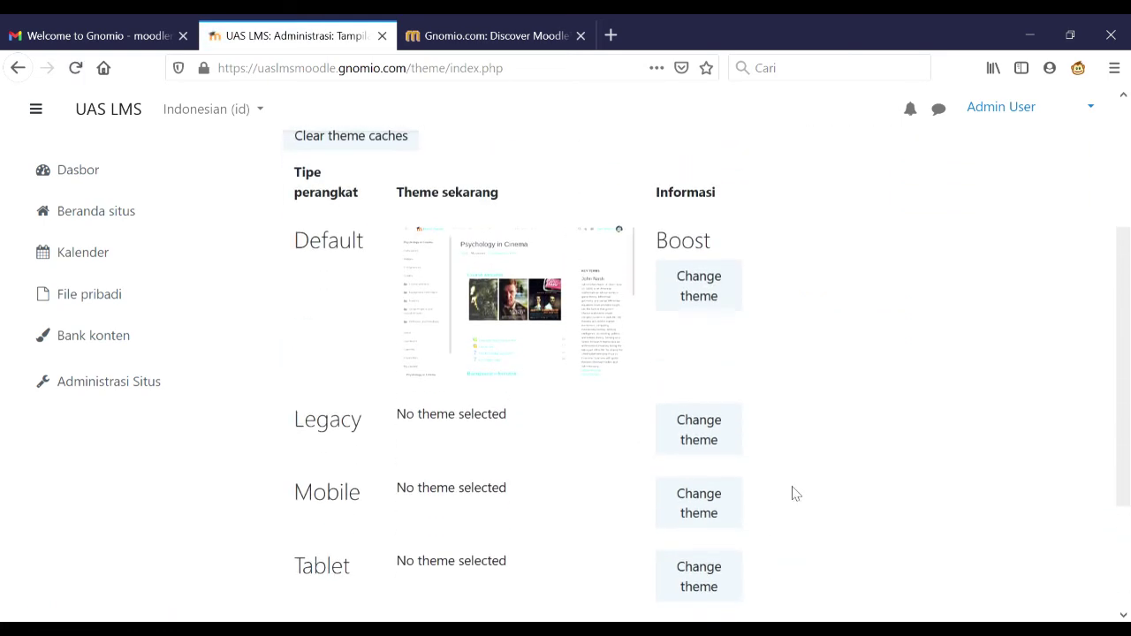
{"action": "left_click", "coordinate": [694, 284]}
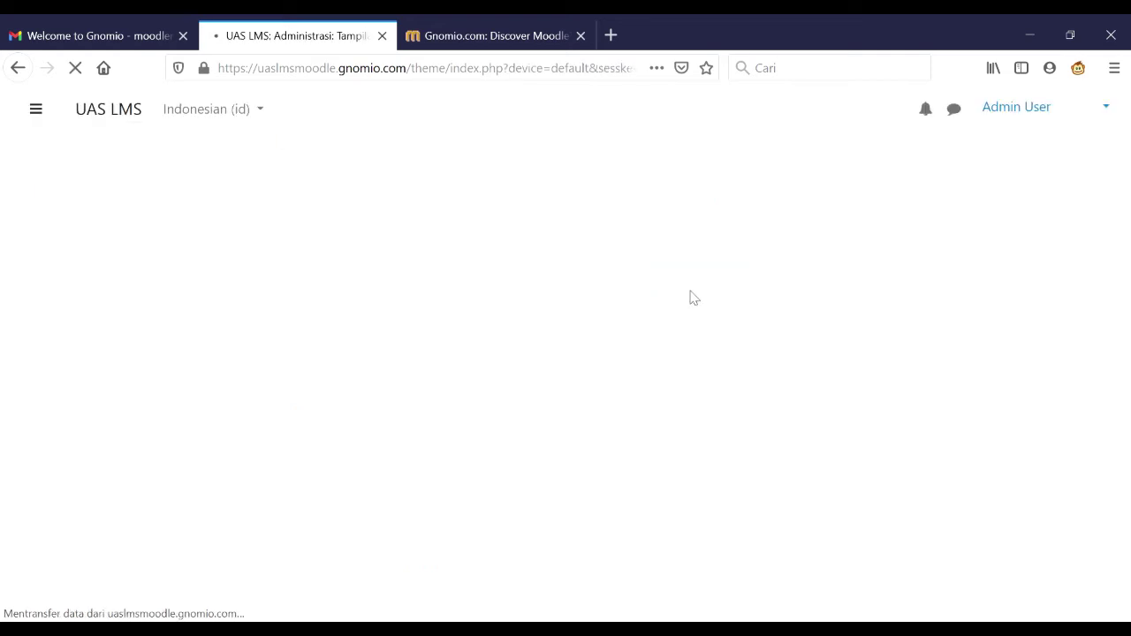
{"action": "scroll", "coordinate": [693, 298], "scroll_direction": "down", "scroll_amount": 8}
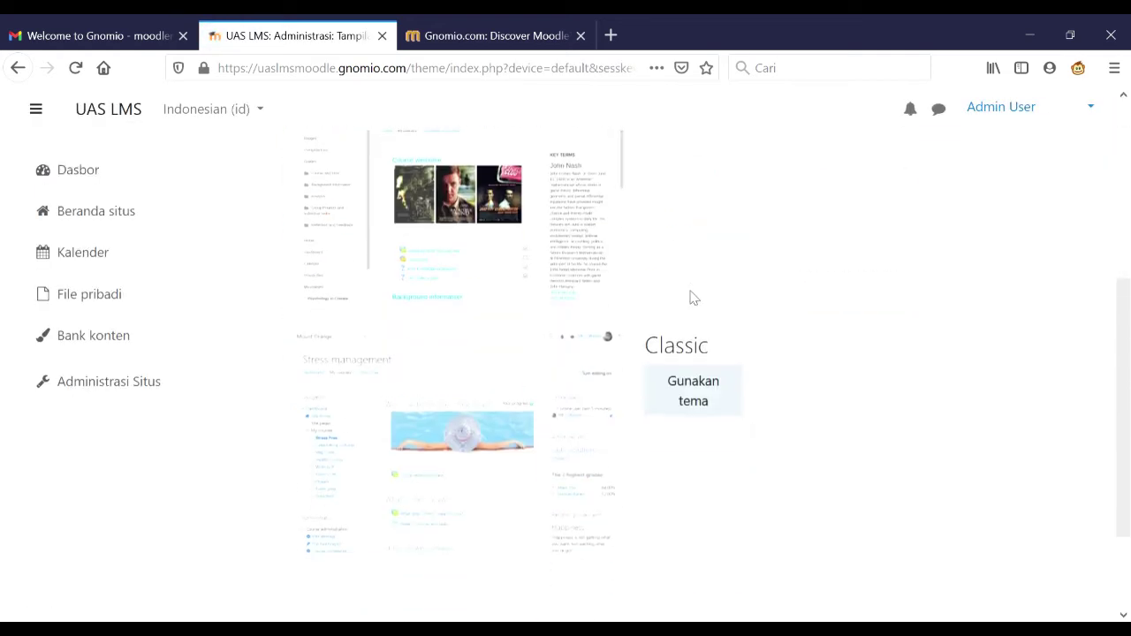
{"action": "left_click", "coordinate": [704, 258]}
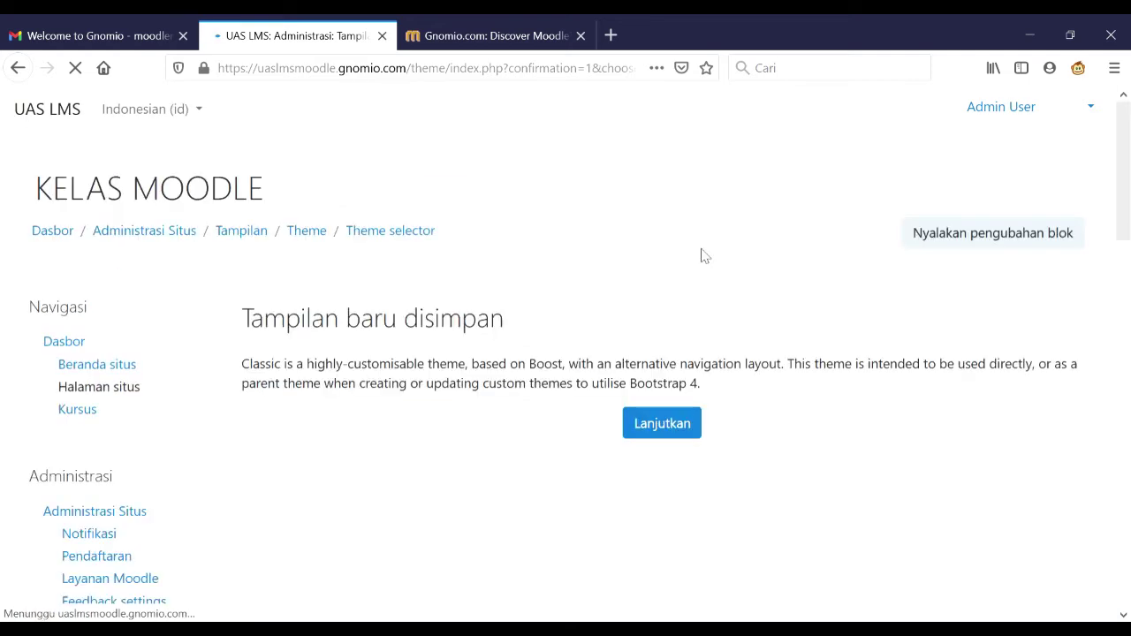
{"action": "left_click", "coordinate": [681, 433]}
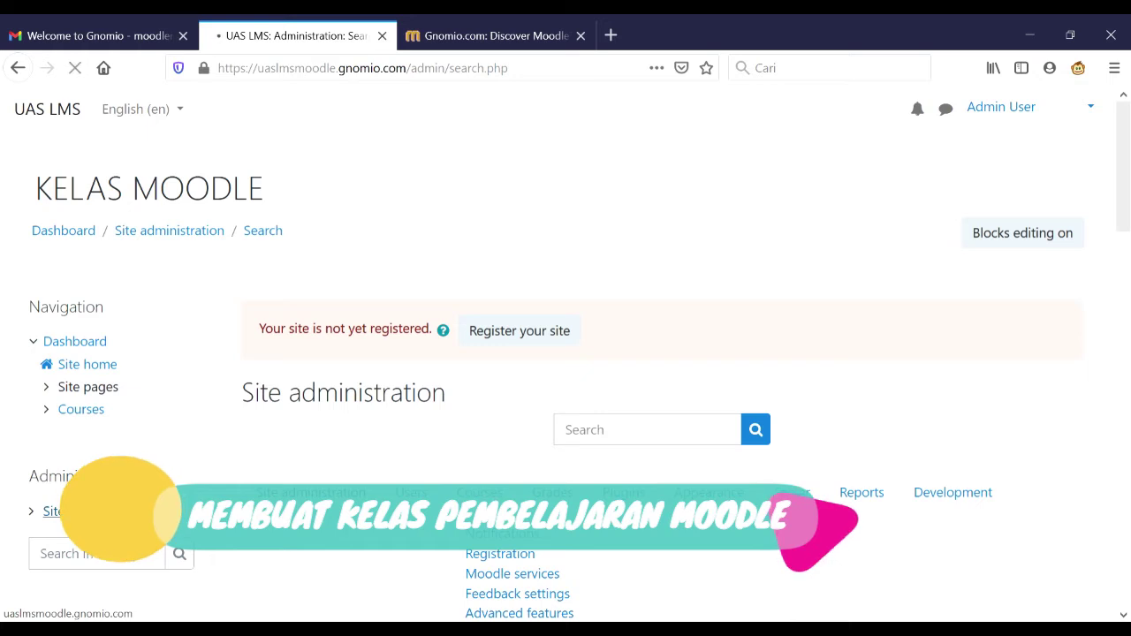
- From Site administration, open the Add new category form under Courses
{"action": "left_click", "coordinate": [83, 512]}
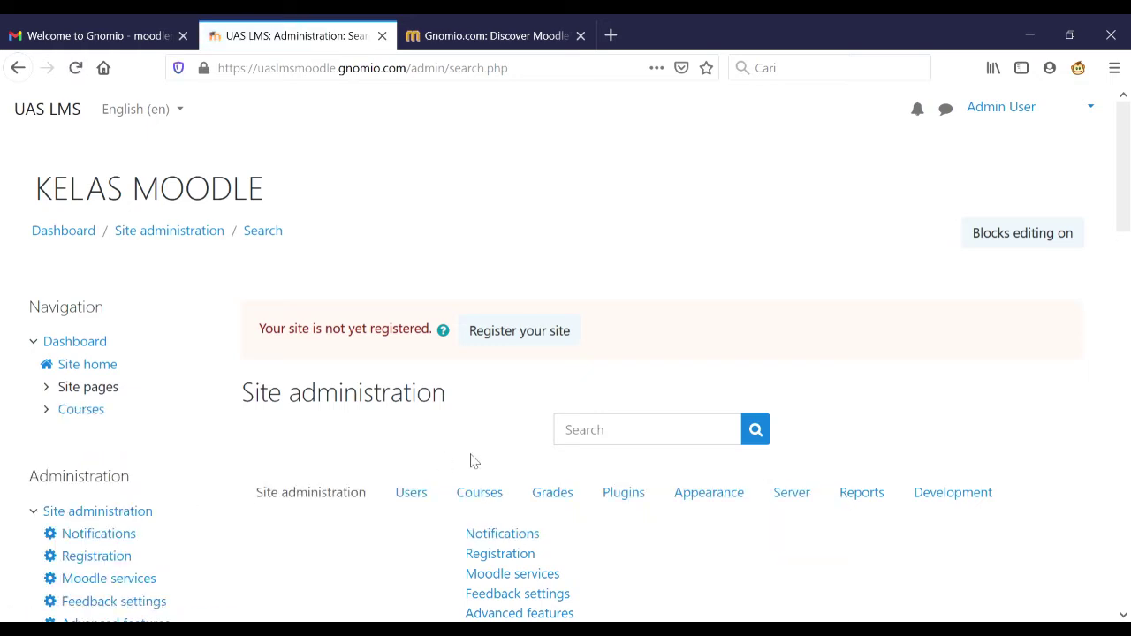
{"action": "scroll", "coordinate": [472, 461], "scroll_direction": "down", "scroll_amount": 3}
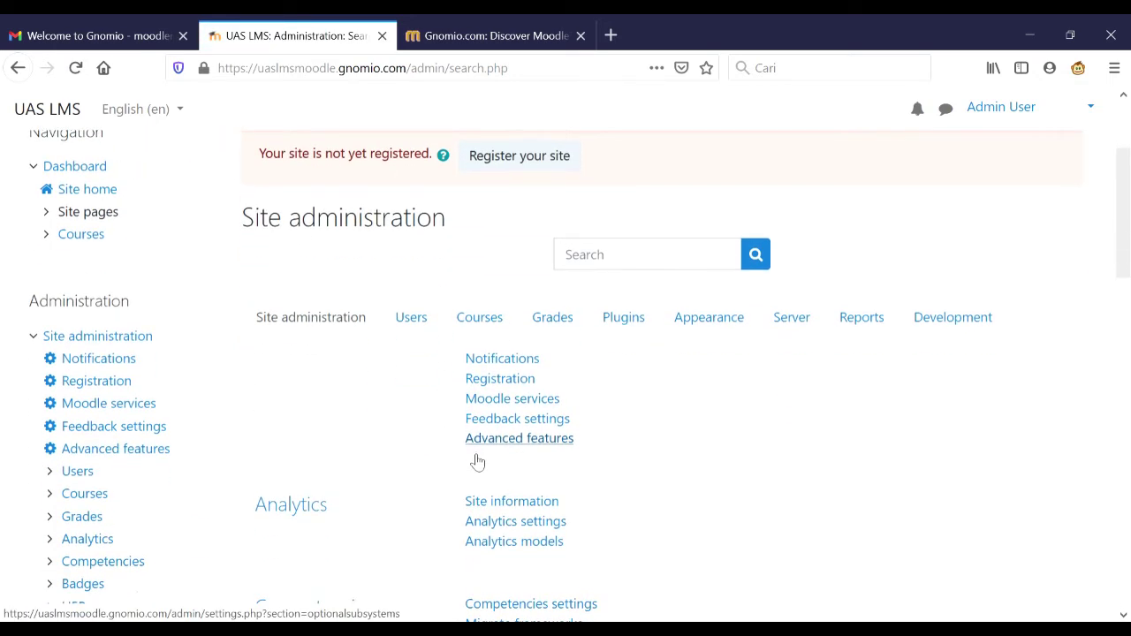
{"action": "left_click", "coordinate": [482, 325]}
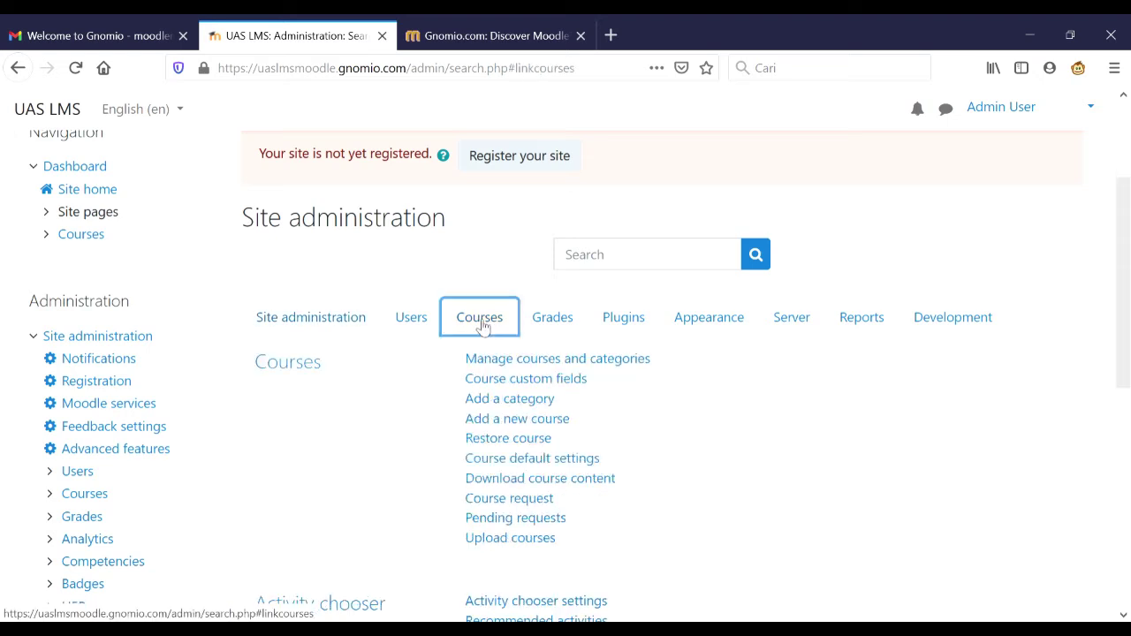
{"action": "left_click", "coordinate": [495, 403]}
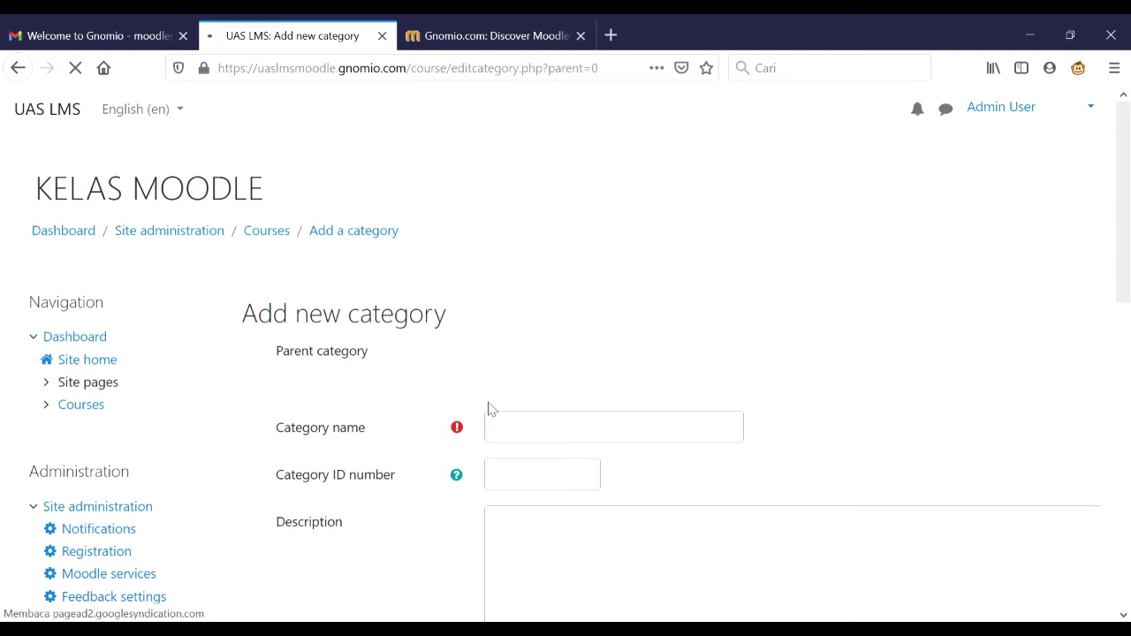
- Name the new top-level category KELAS MOODLE and create it
{"action": "scroll", "coordinate": [487, 407], "scroll_direction": "down", "scroll_amount": 5}
{"action": "scroll", "coordinate": [497, 411], "scroll_direction": "up", "scroll_amount": 2}
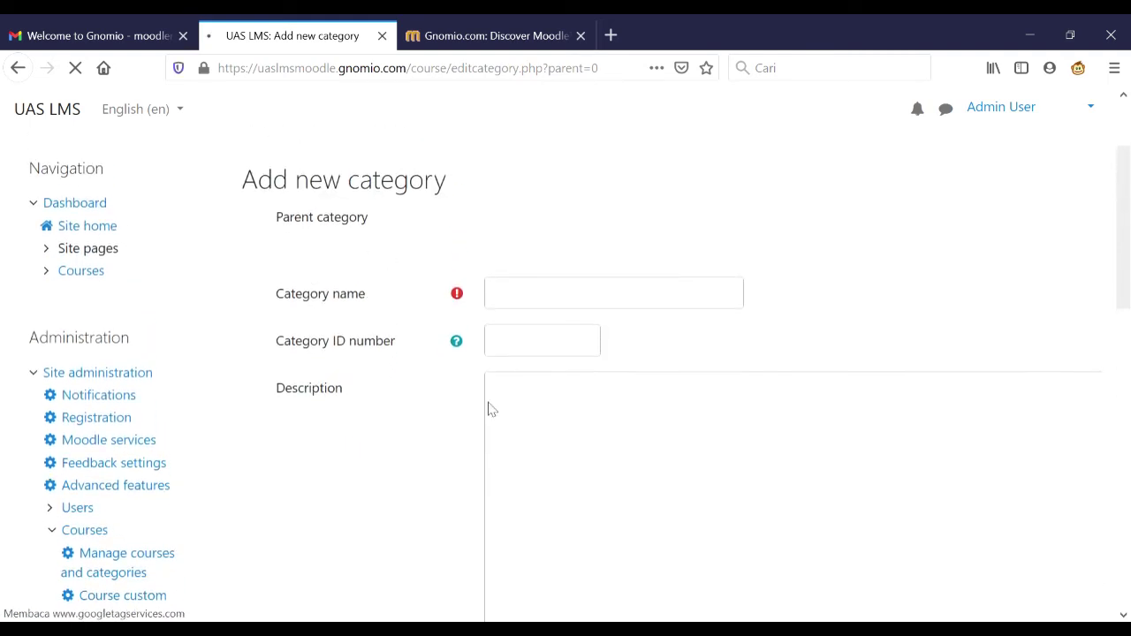
{"action": "left_click", "coordinate": [571, 293]}
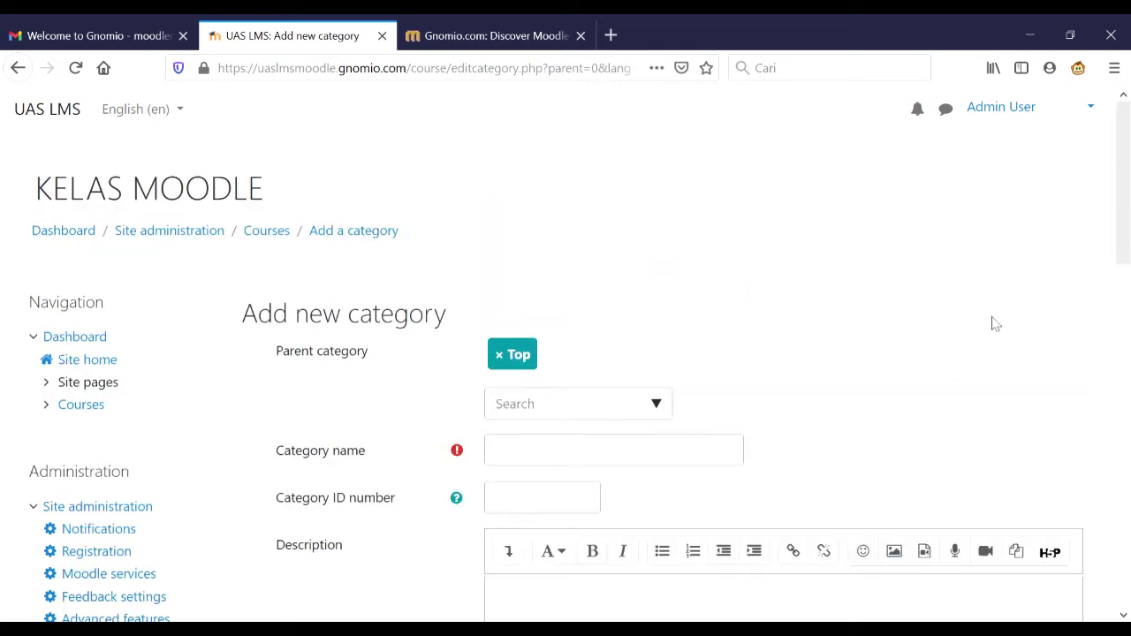
{"action": "scroll", "coordinate": [626, 417], "scroll_direction": "down", "scroll_amount": 2}
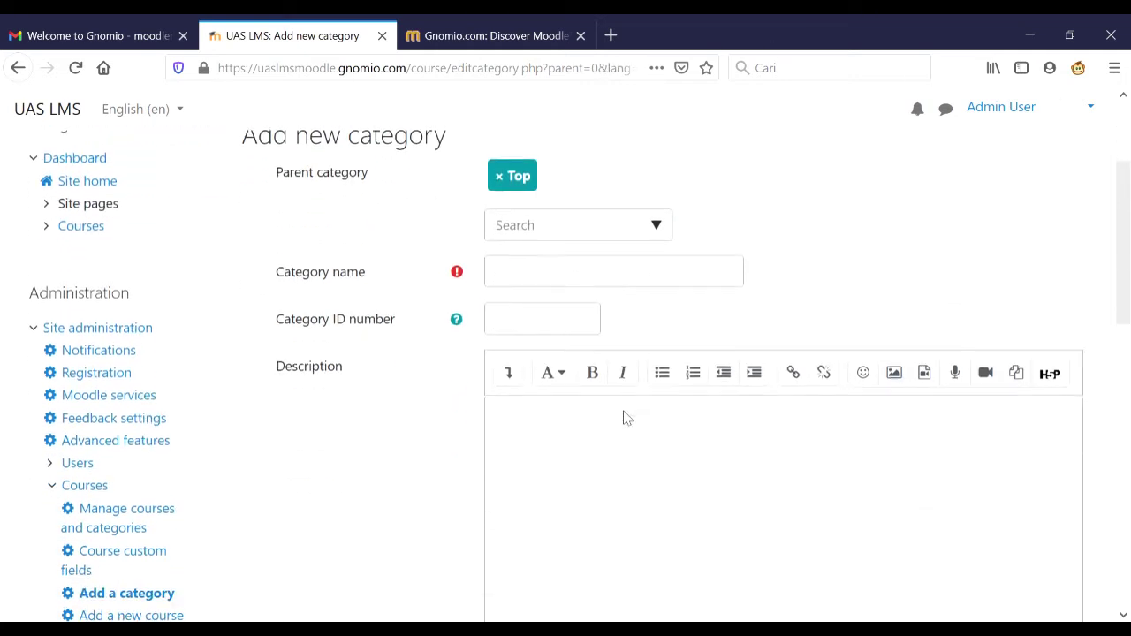
{"action": "left_click", "coordinate": [631, 280]}
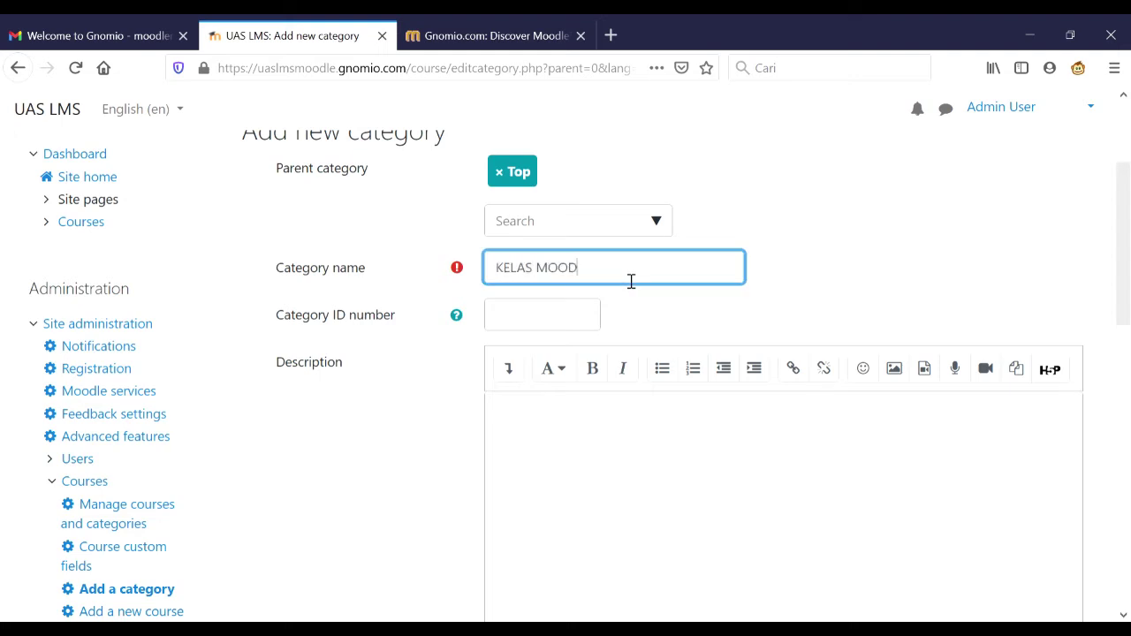
{"action": "scroll", "coordinate": [630, 281], "scroll_direction": "down", "scroll_amount": 4}
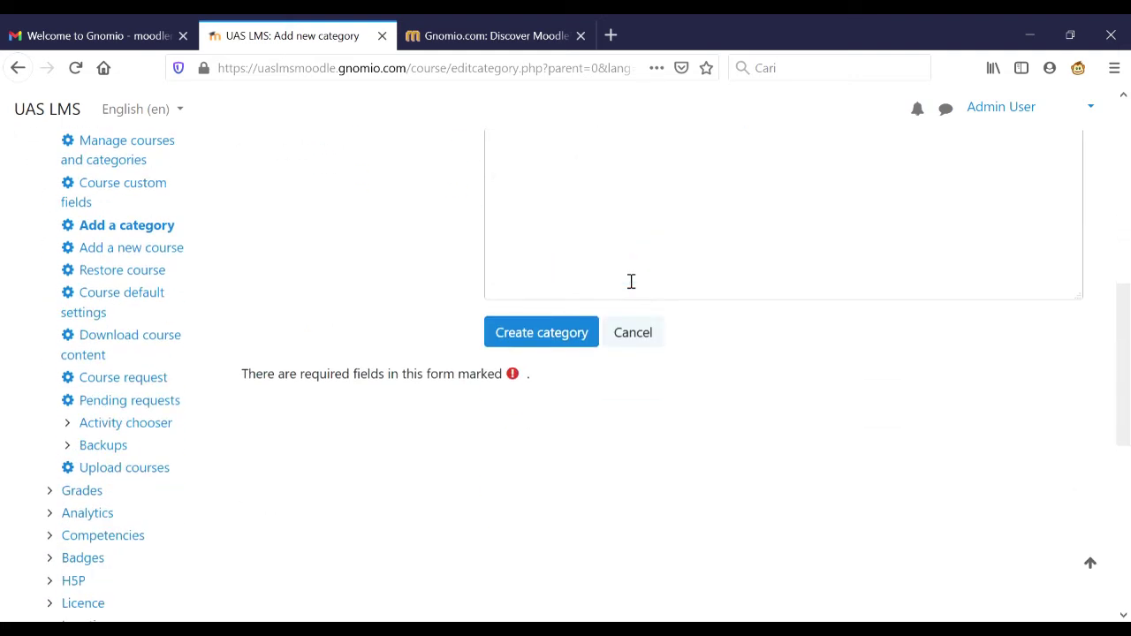
{"action": "left_click", "coordinate": [570, 335]}
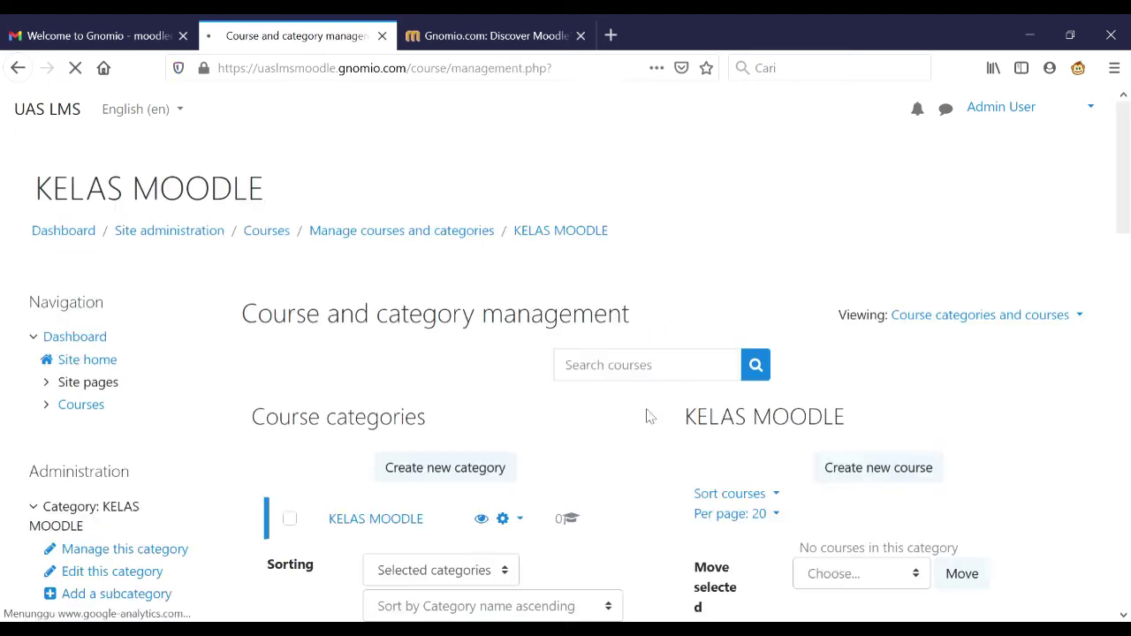
{"action": "scroll", "coordinate": [583, 473], "scroll_direction": "down", "scroll_amount": 3}
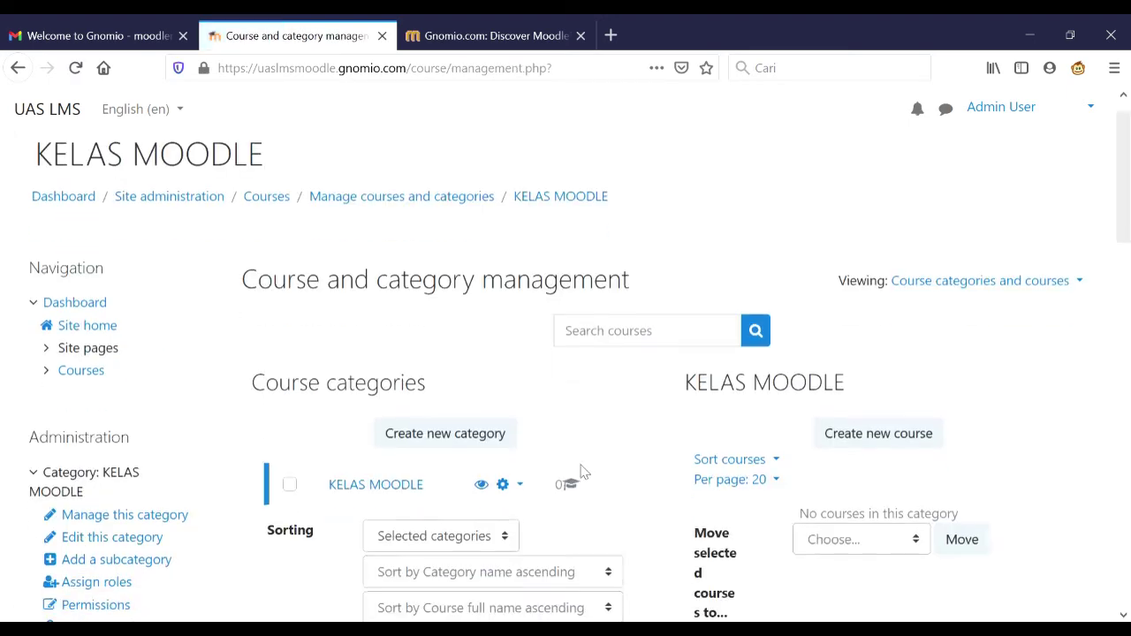
{"action": "scroll", "coordinate": [583, 473], "scroll_direction": "up", "scroll_amount": 3}
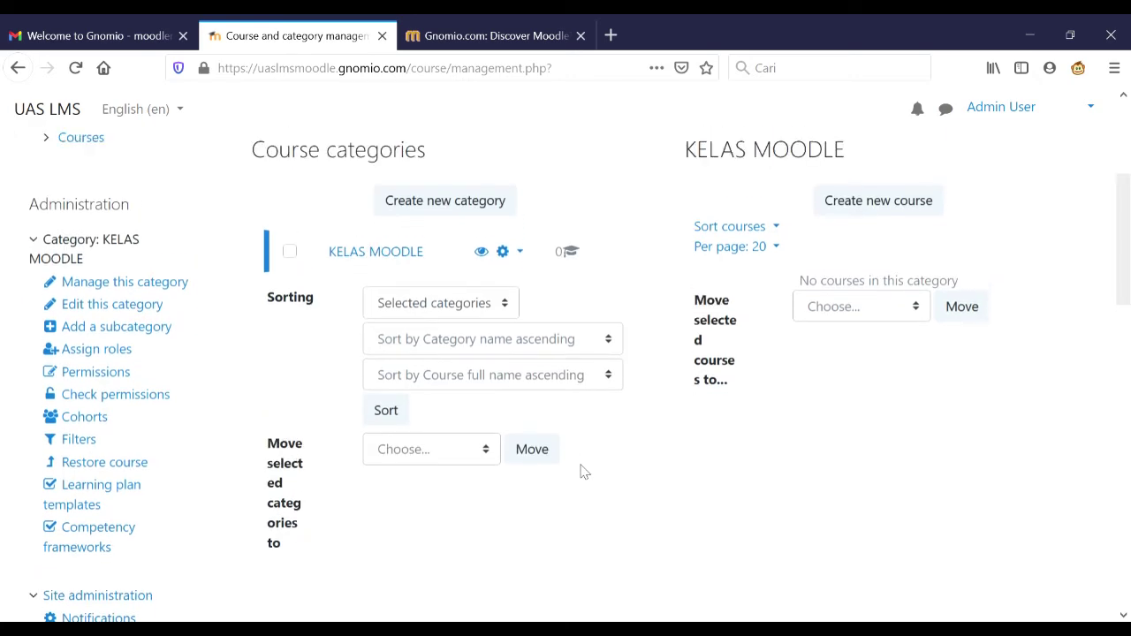
{"action": "scroll", "coordinate": [581, 471], "scroll_direction": "up", "scroll_amount": 2}
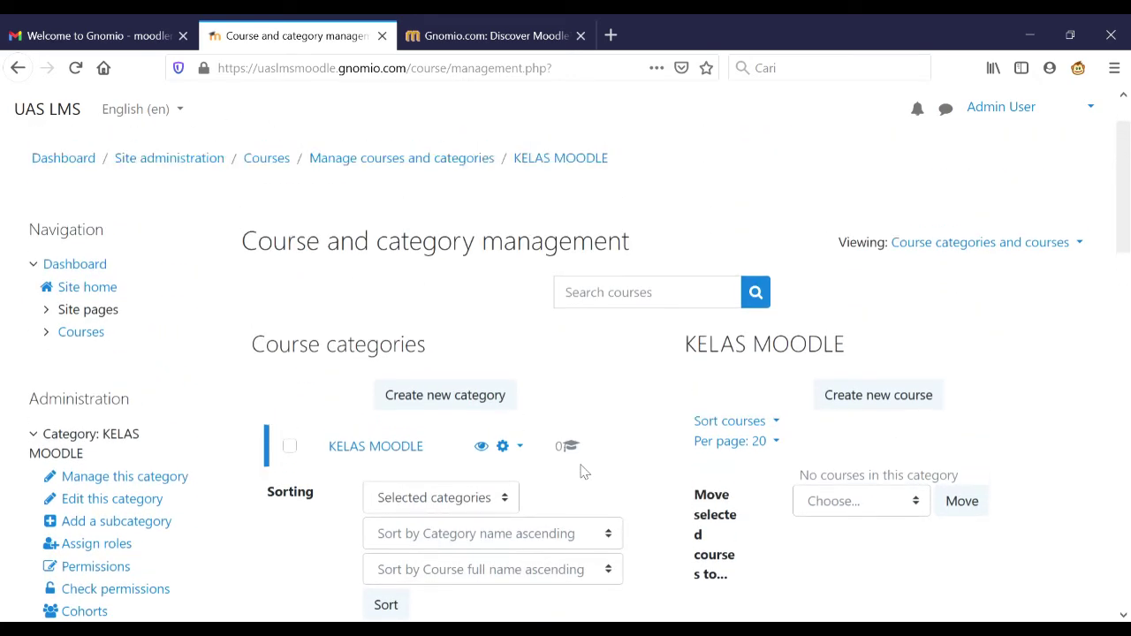
{"action": "scroll", "coordinate": [581, 471], "scroll_direction": "down", "scroll_amount": 3}
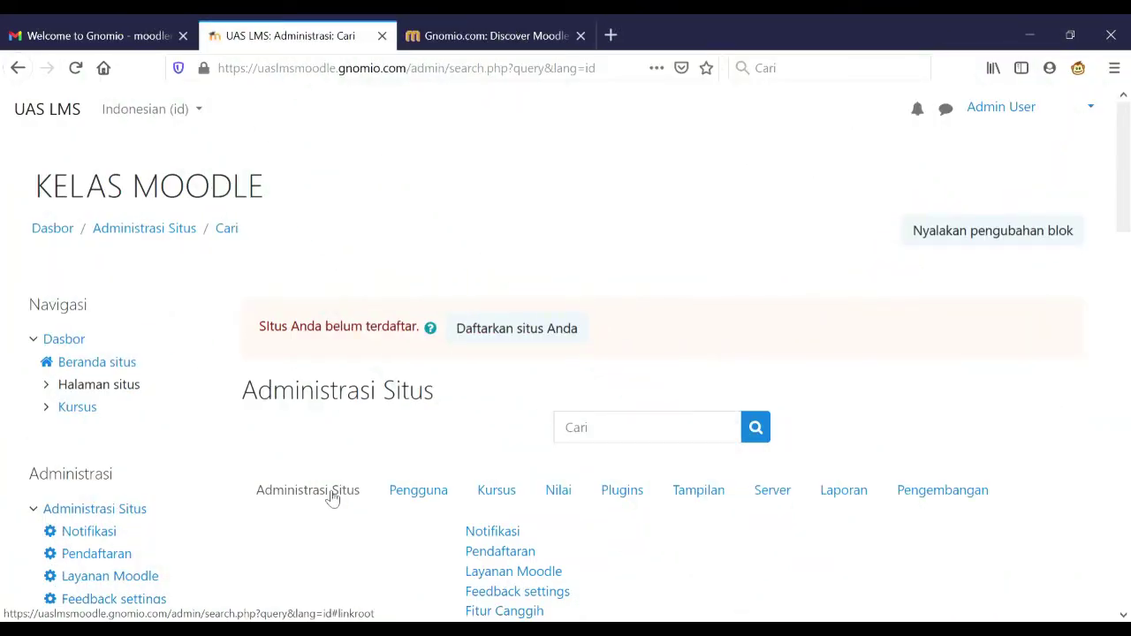
- Add a new student user with name, e-mail and city filled in
{"action": "scroll", "coordinate": [332, 499], "scroll_direction": "down", "scroll_amount": 3}
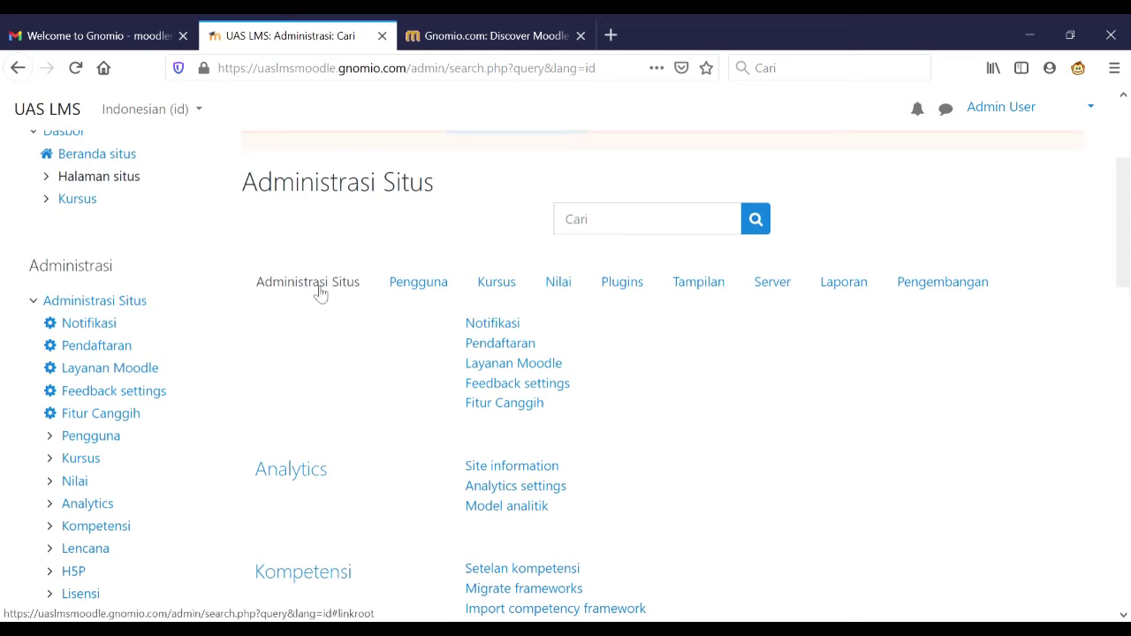
{"action": "left_click", "coordinate": [449, 287]}
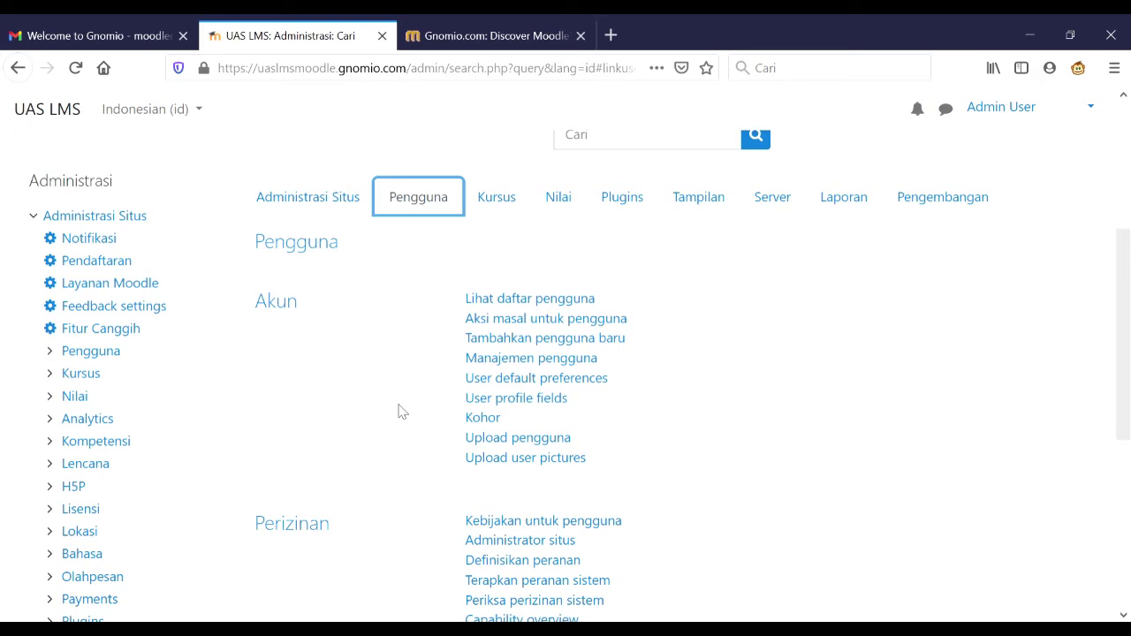
{"action": "left_click", "coordinate": [509, 347]}
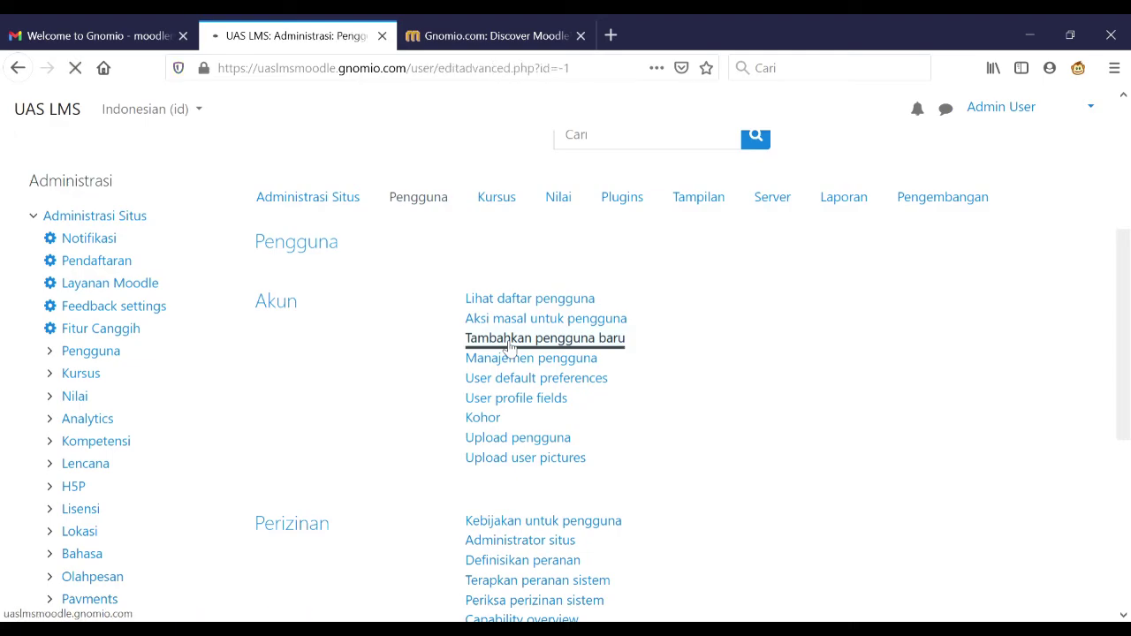
{"action": "scroll", "coordinate": [505, 347], "scroll_direction": "down", "scroll_amount": 2}
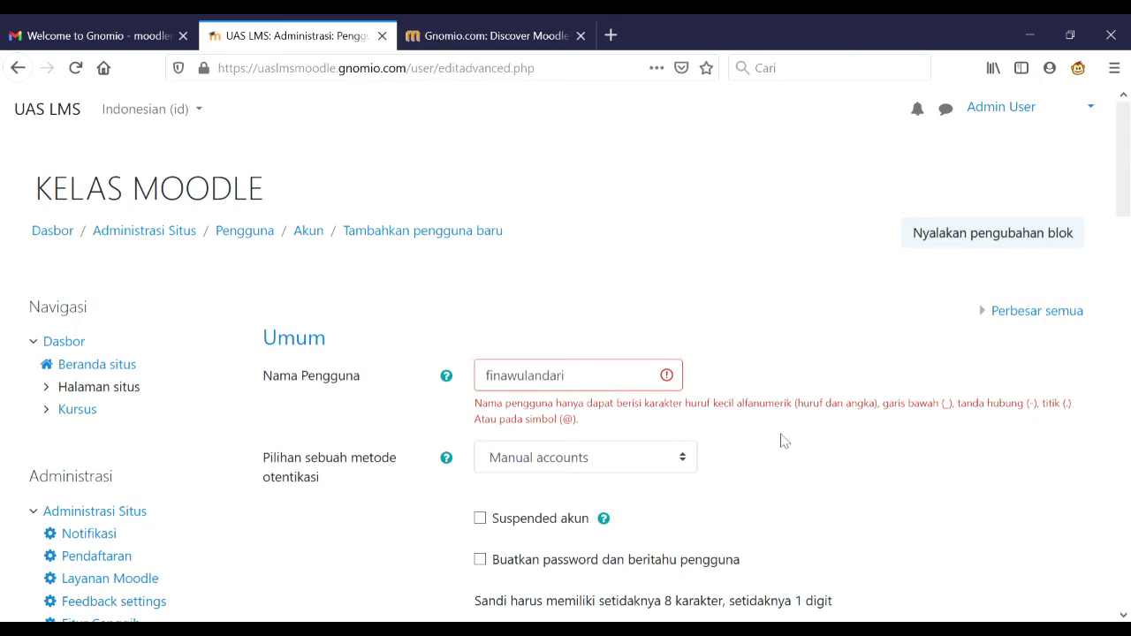
{"action": "scroll", "coordinate": [780, 441], "scroll_direction": "down", "scroll_amount": 3}
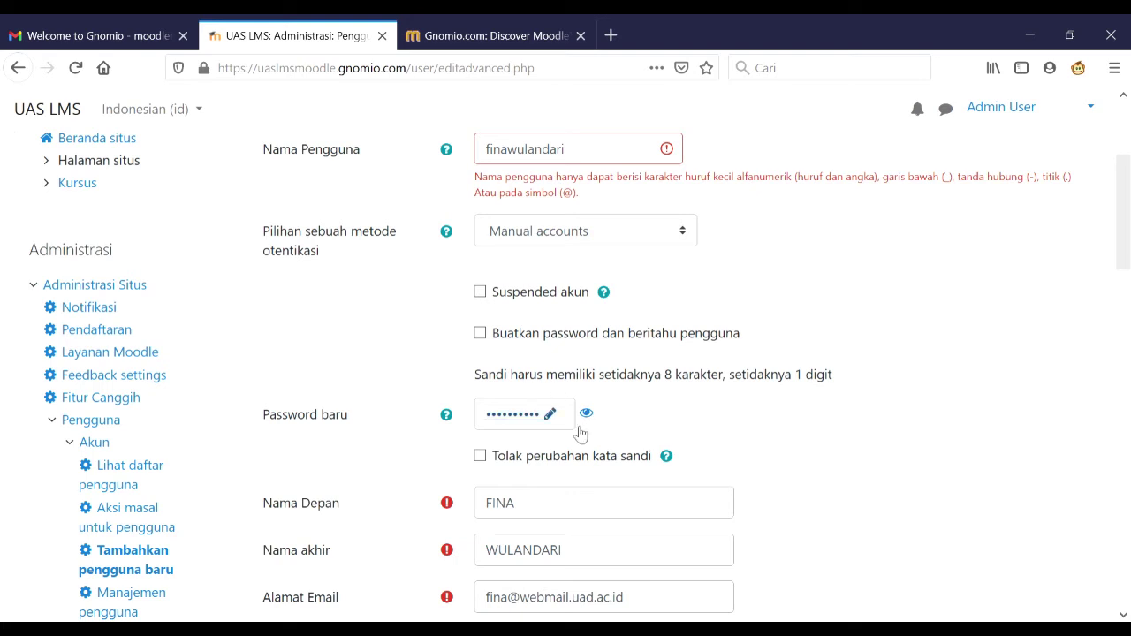
{"action": "scroll", "coordinate": [644, 421], "scroll_direction": "down", "scroll_amount": 3}
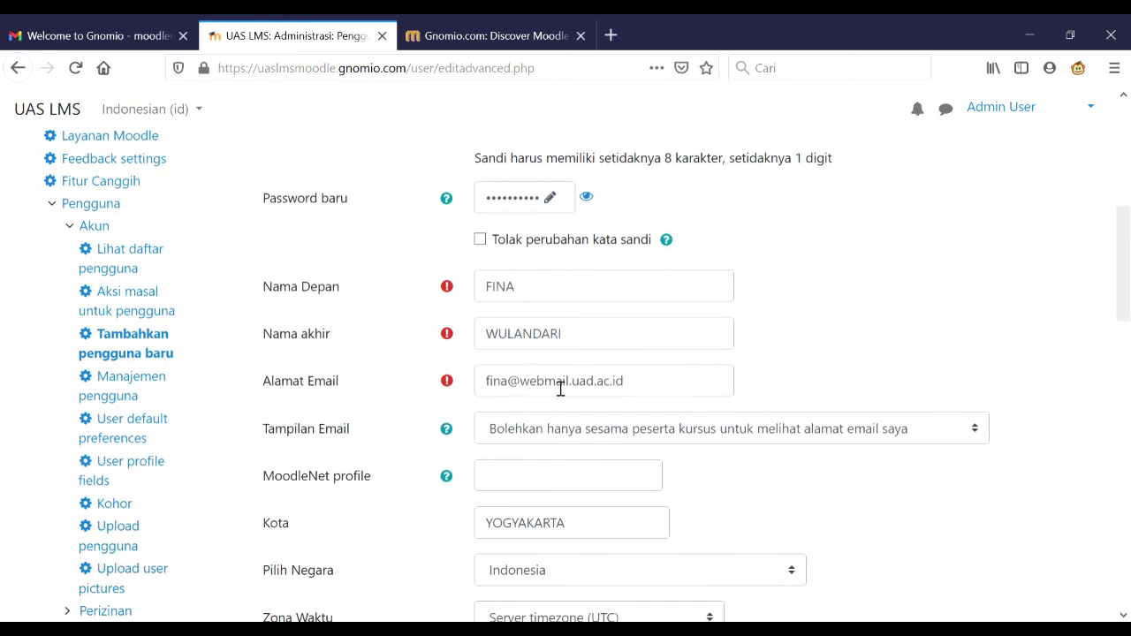
{"action": "scroll", "coordinate": [750, 423], "scroll_direction": "down", "scroll_amount": 12}
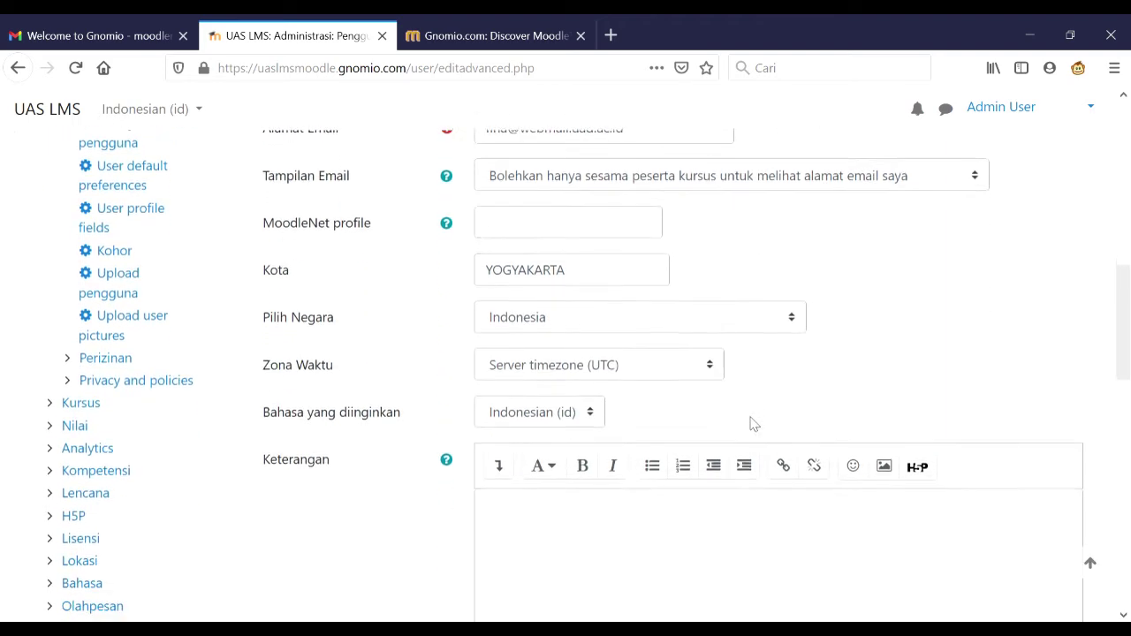
{"action": "scroll", "coordinate": [750, 423], "scroll_direction": "down", "scroll_amount": 3}
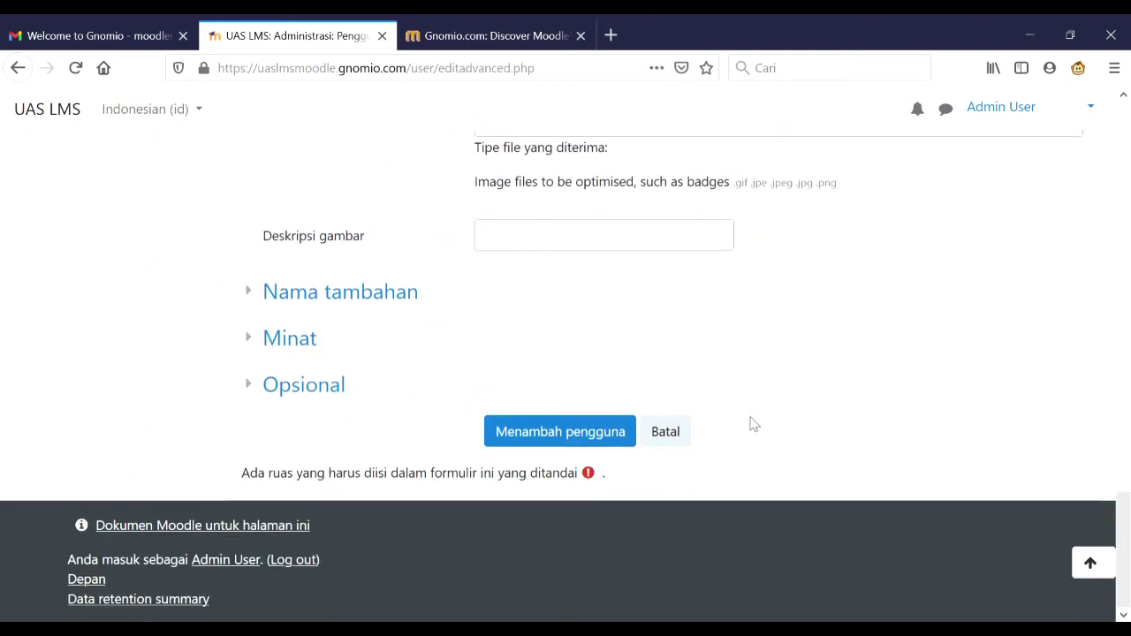
{"action": "left_click", "coordinate": [579, 438]}
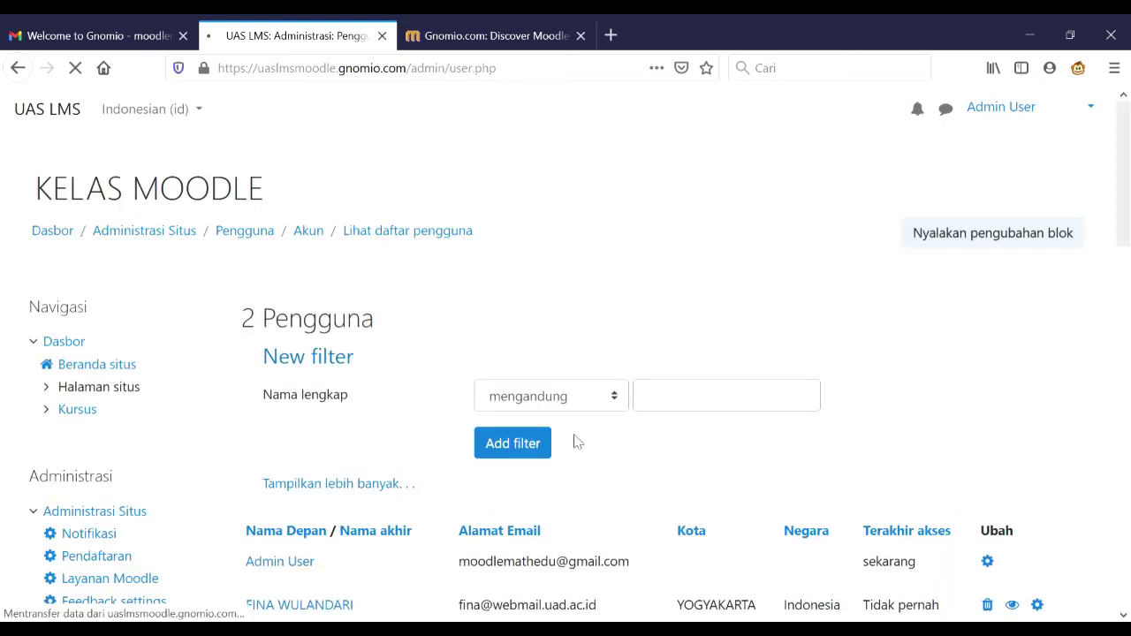
- Scroll through the Site administration overview after leaving the user list
{"action": "scroll", "coordinate": [421, 442], "scroll_direction": "down", "scroll_amount": 2}
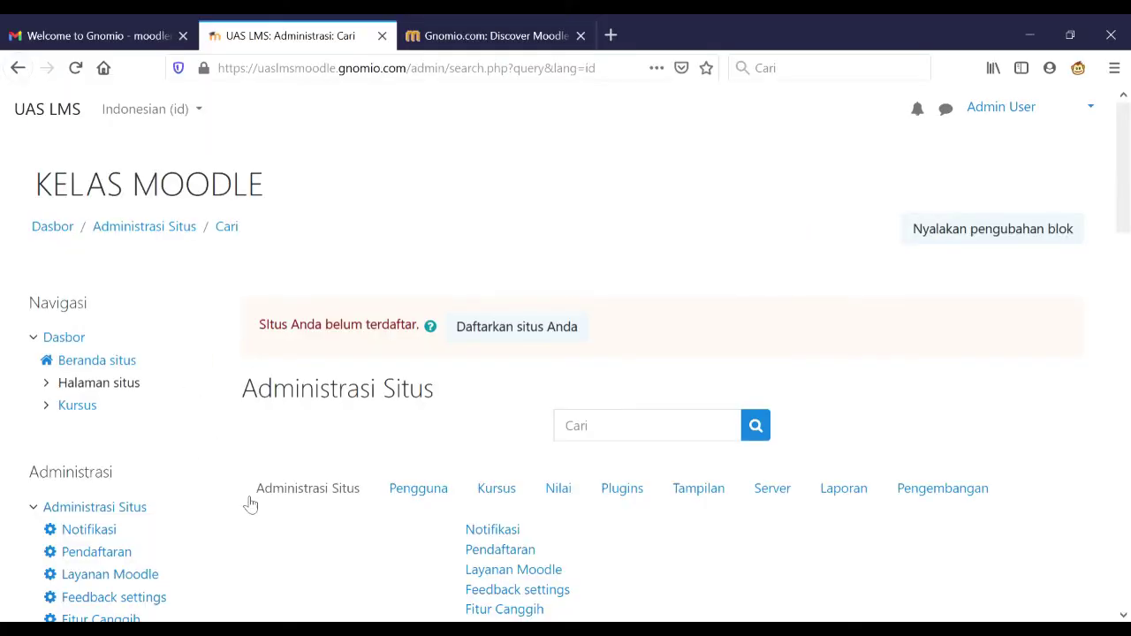
{"action": "scroll", "coordinate": [245, 504], "scroll_direction": "down", "scroll_amount": 3}
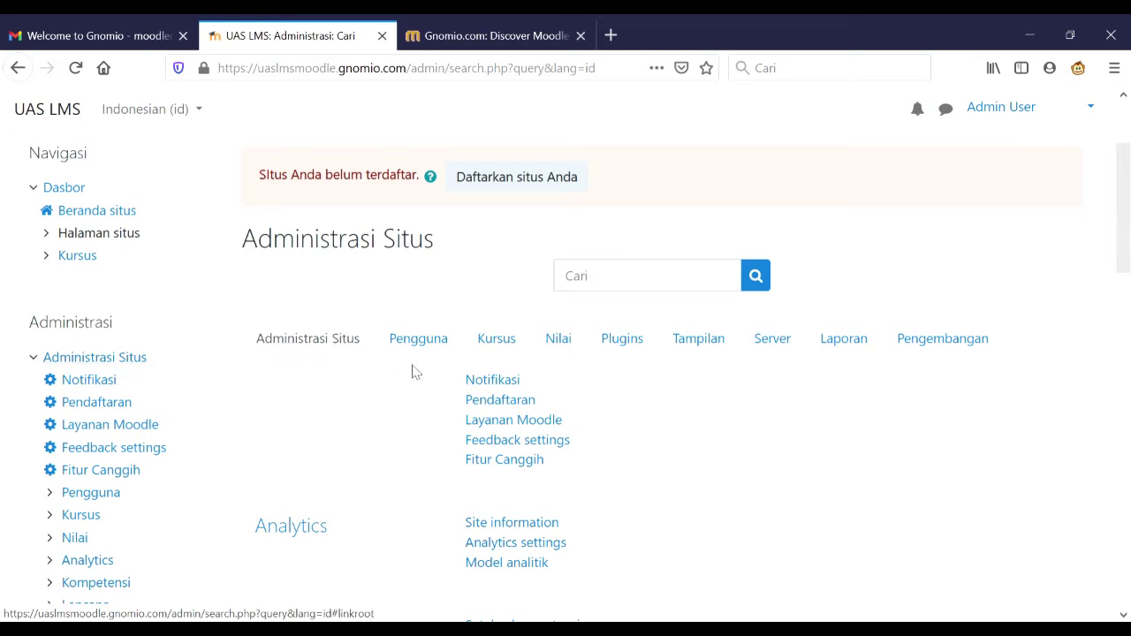
- Create course KELAS BANGUN RUANG SISI DATAR with short name KELAS MOODLE and save it
{"action": "left_click", "coordinate": [486, 345]}
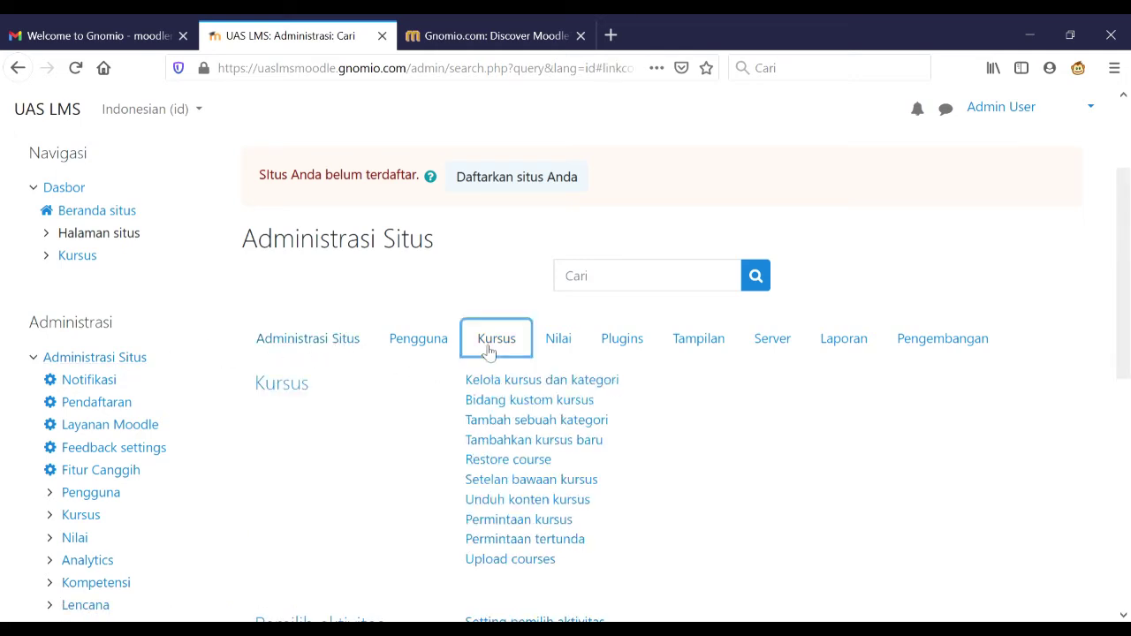
{"action": "left_click", "coordinate": [505, 447]}
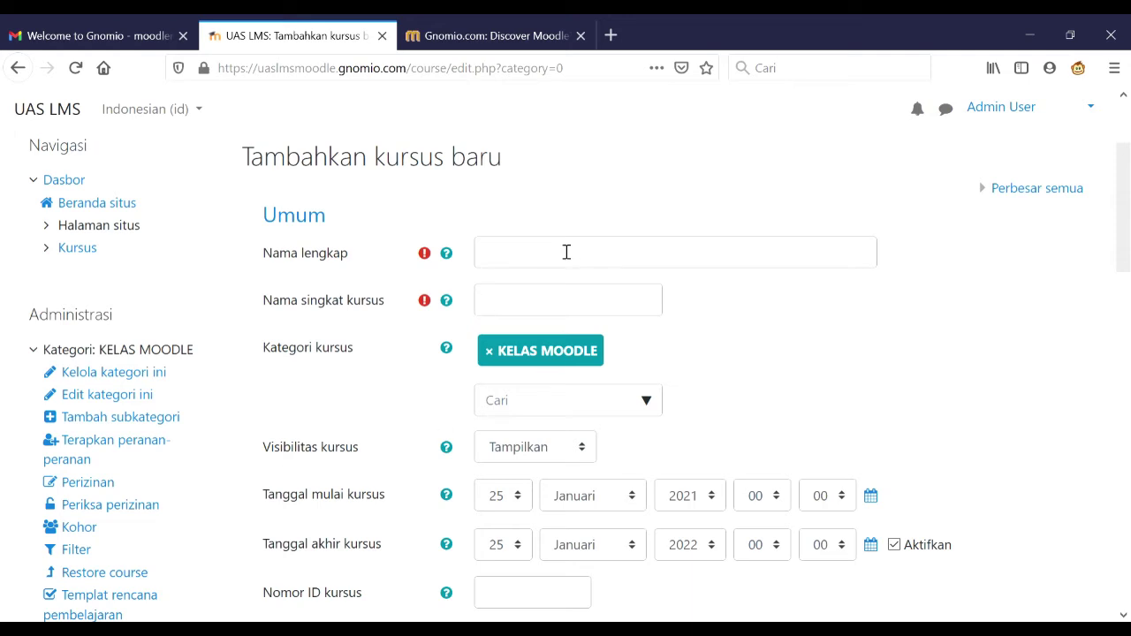
{"action": "left_click", "coordinate": [566, 255]}
{"action": "type", "text": "KELAS BANGUN RUANG SISI DATAR"}
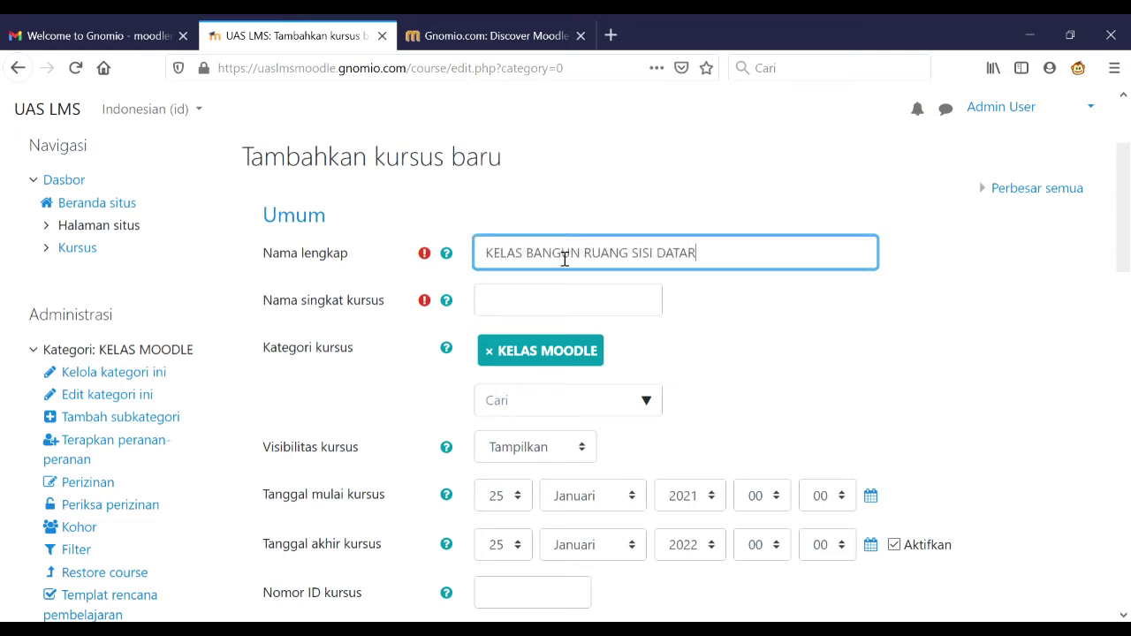
{"action": "left_click", "coordinate": [559, 309]}
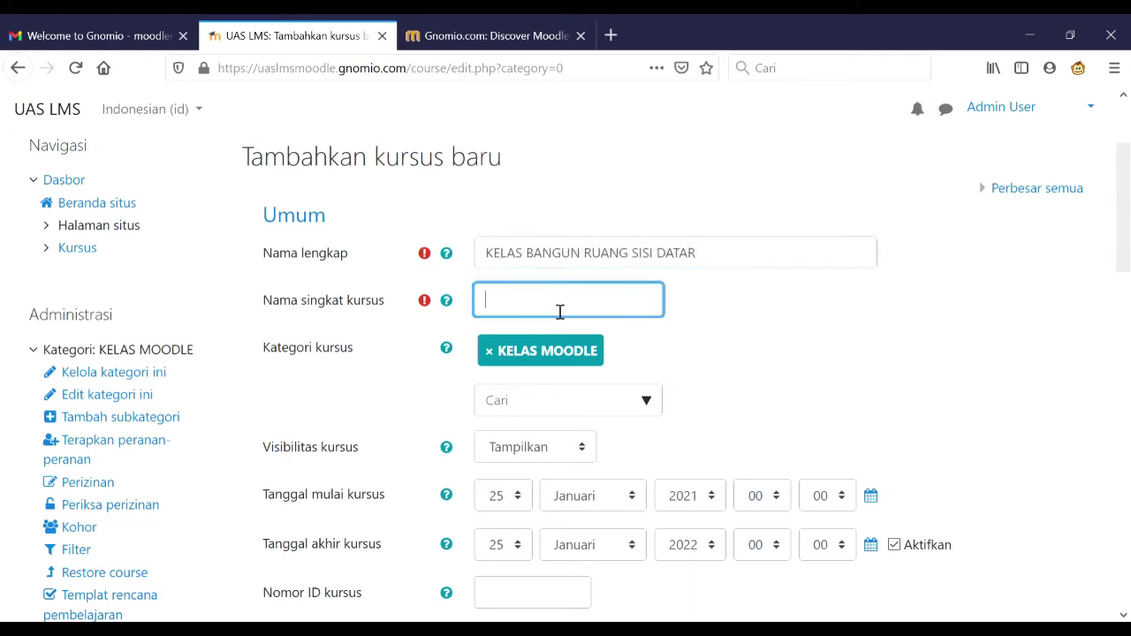
{"action": "type", "text": "KELAS MOODLE"}
{"action": "scroll", "coordinate": [736, 329], "scroll_direction": "down", "scroll_amount": 15}
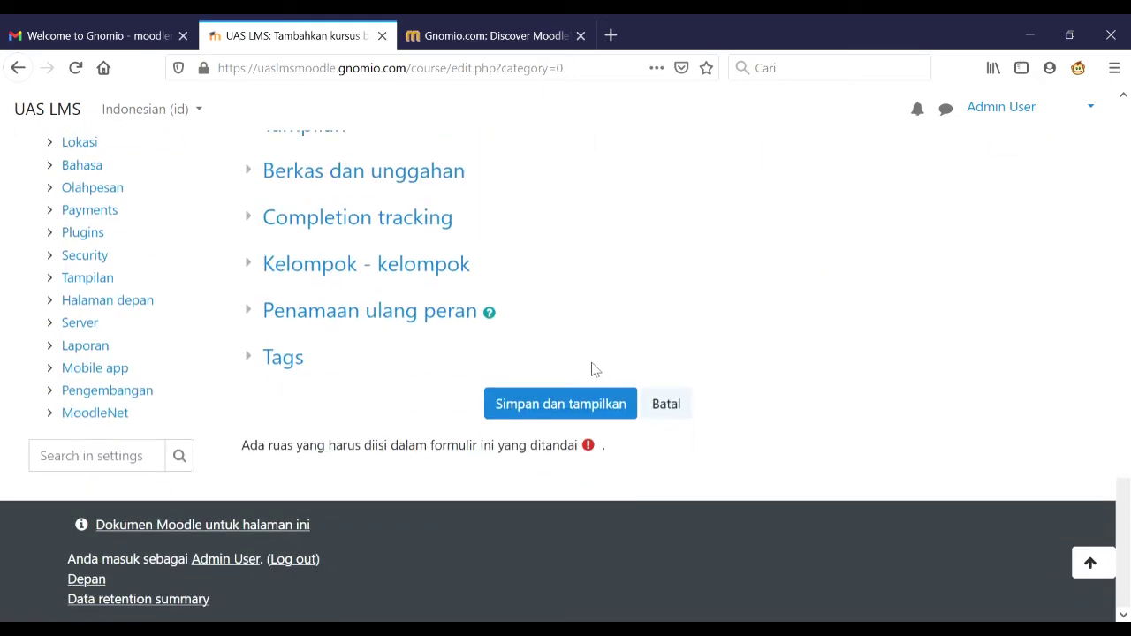
{"action": "left_click", "coordinate": [581, 405]}
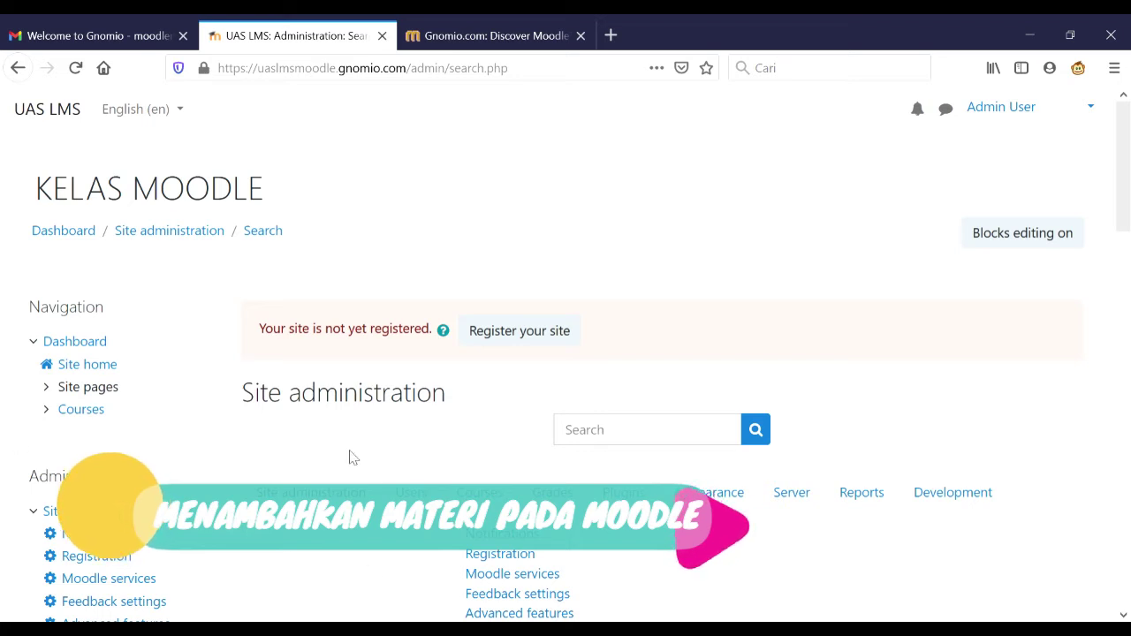
- Open Course and category management from the Courses administration options
{"action": "scroll", "coordinate": [285, 491], "scroll_direction": "down", "scroll_amount": 4}
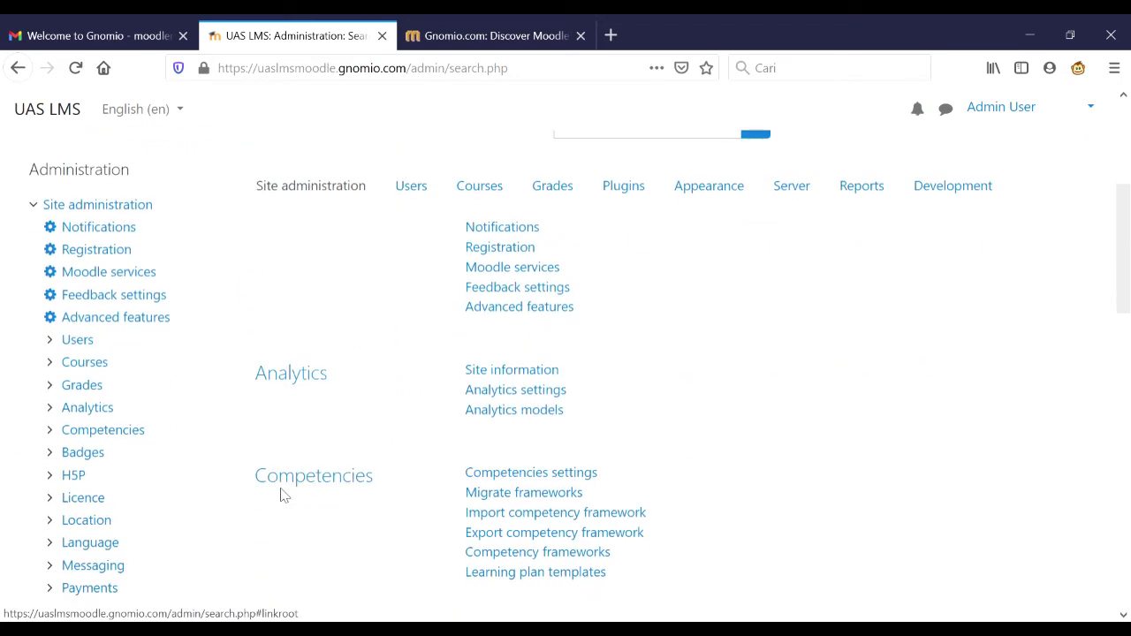
{"action": "left_click", "coordinate": [485, 181]}
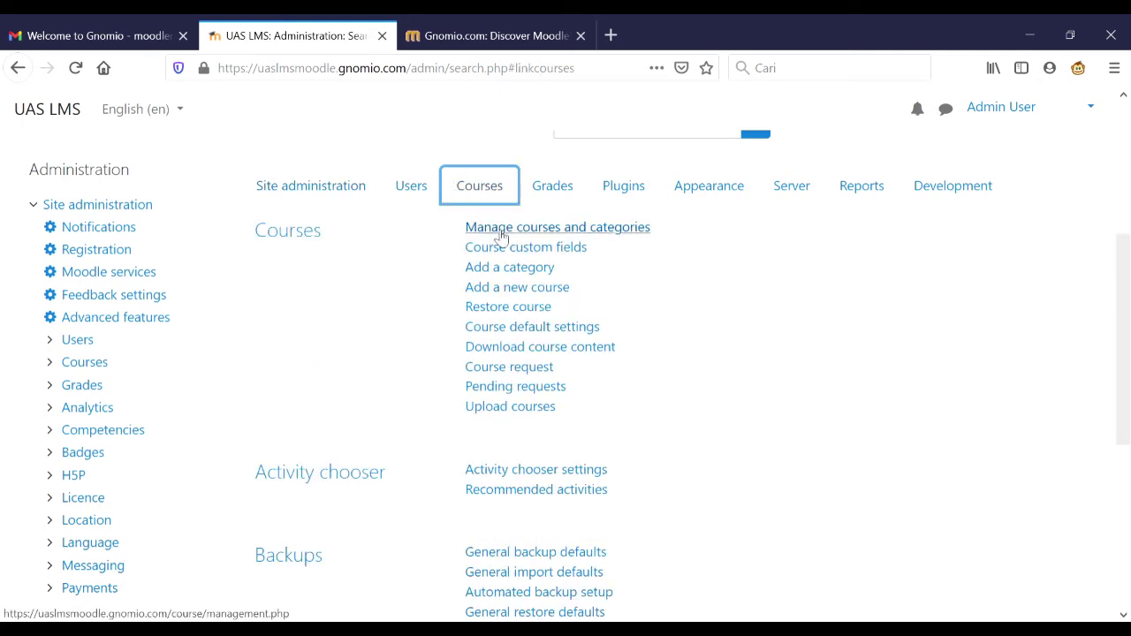
{"action": "left_click", "coordinate": [501, 233]}
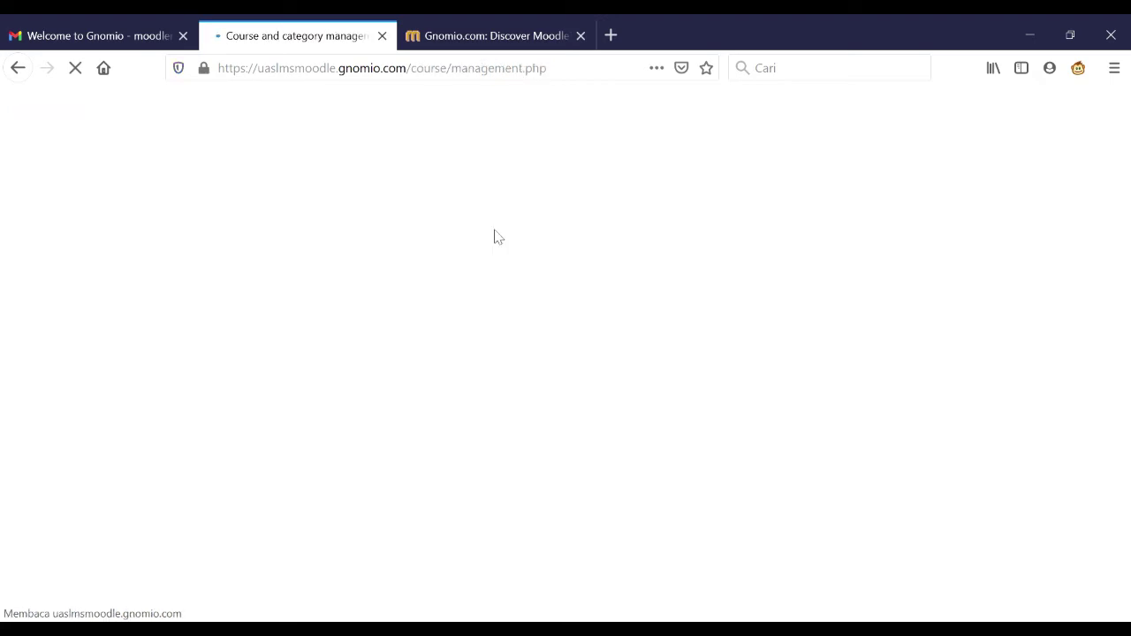
- Find KELAS STATISTIKA in the course listing and open its course page
{"action": "scroll", "coordinate": [496, 236], "scroll_direction": "down", "scroll_amount": 2}
{"action": "scroll", "coordinate": [495, 237], "scroll_direction": "down", "scroll_amount": 2}
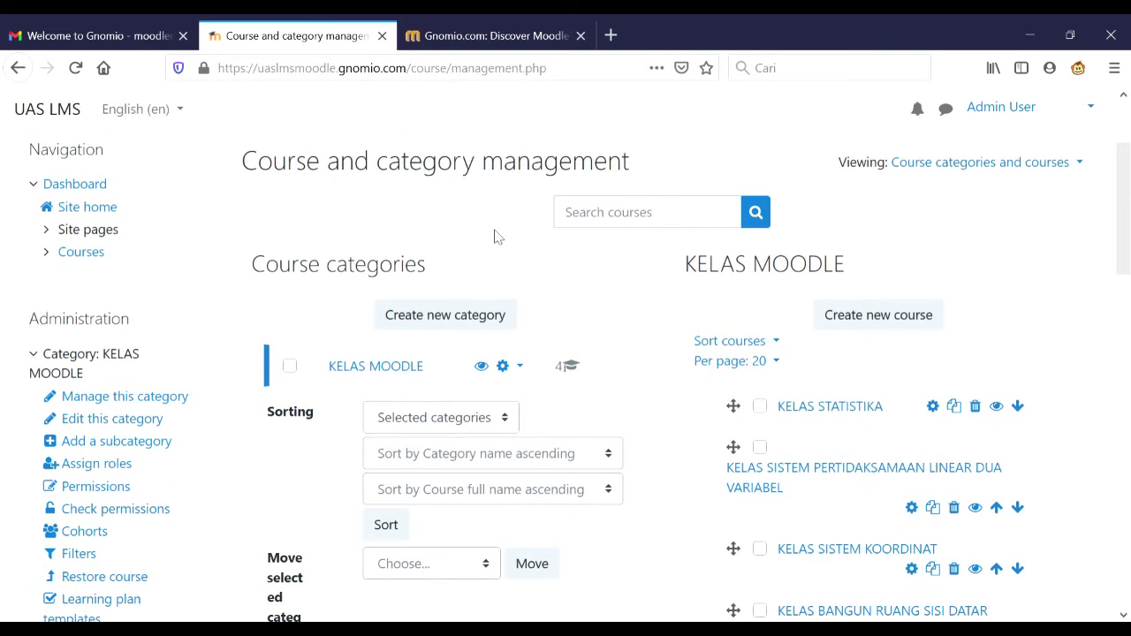
{"action": "scroll", "coordinate": [496, 237], "scroll_direction": "down", "scroll_amount": 2}
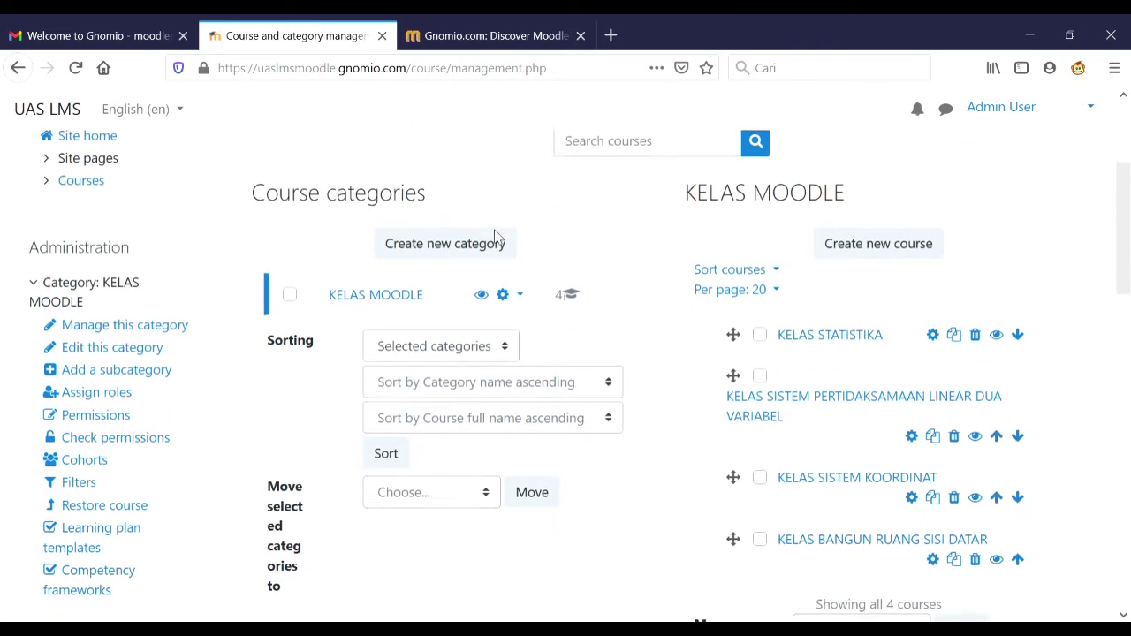
{"action": "scroll", "coordinate": [496, 237], "scroll_direction": "down", "scroll_amount": 3}
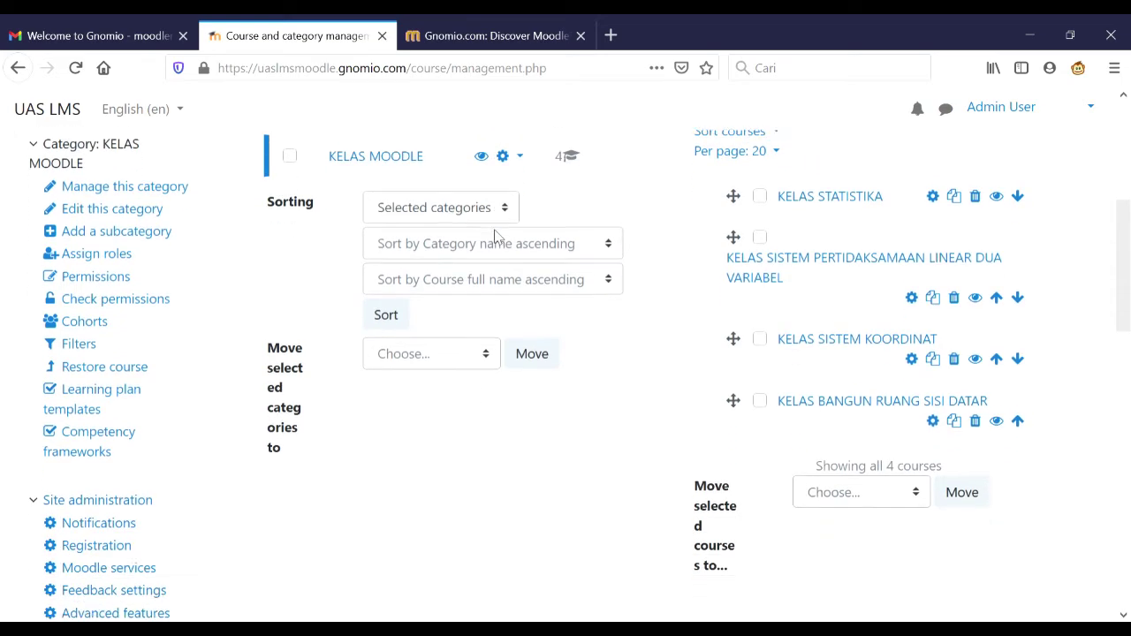
{"action": "scroll", "coordinate": [496, 237], "scroll_direction": "up", "scroll_amount": 3}
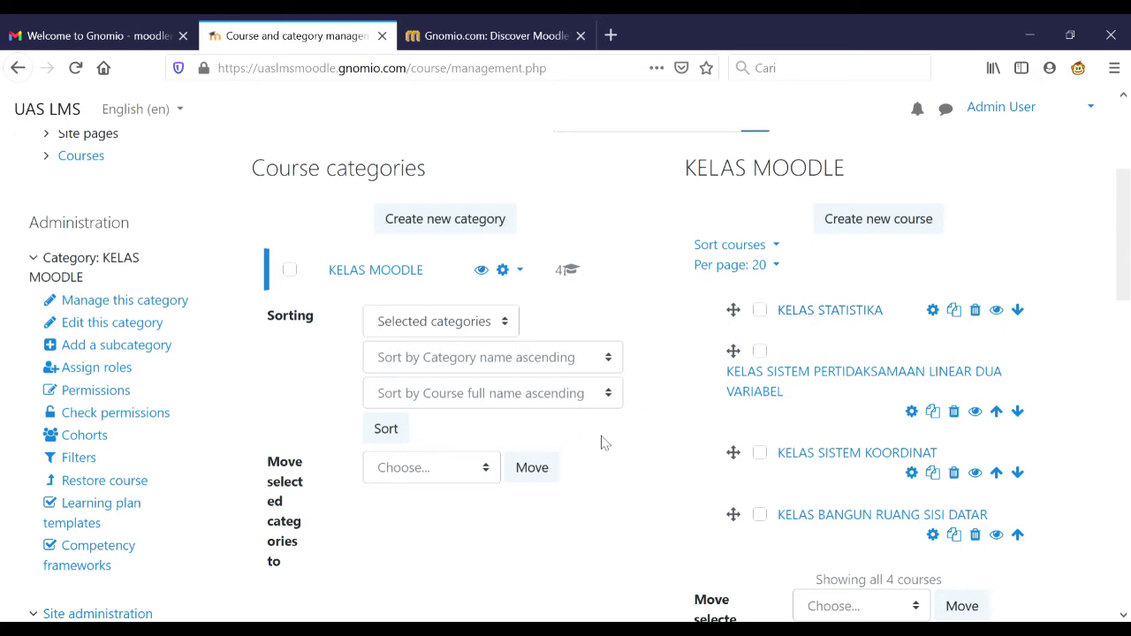
{"action": "left_click", "coordinate": [848, 317]}
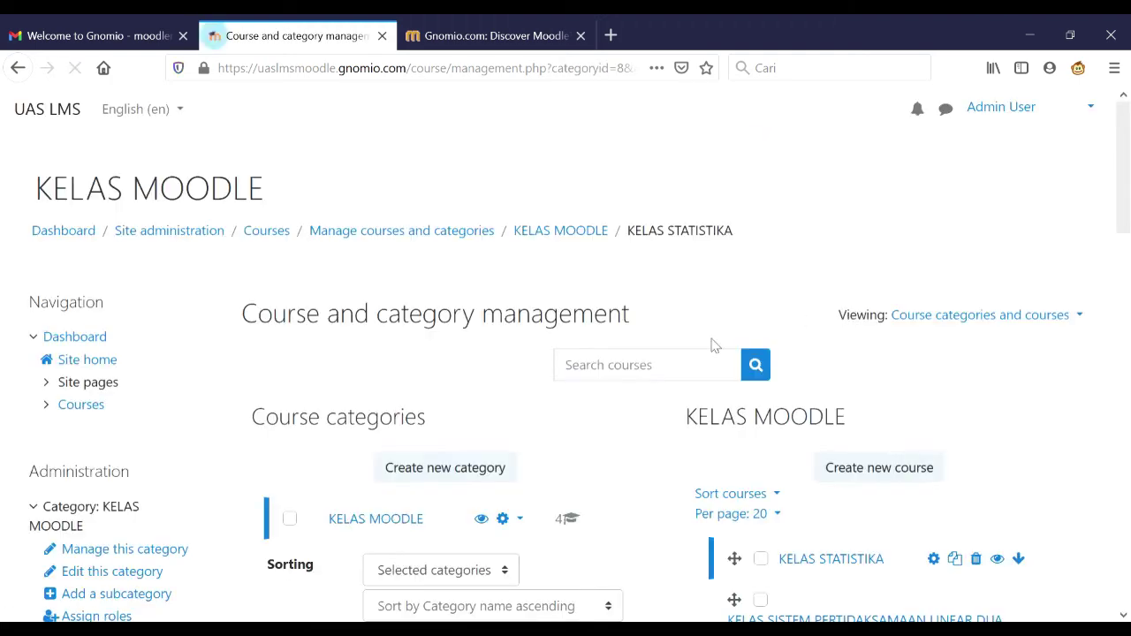
{"action": "scroll", "coordinate": [628, 436], "scroll_direction": "down", "scroll_amount": 10}
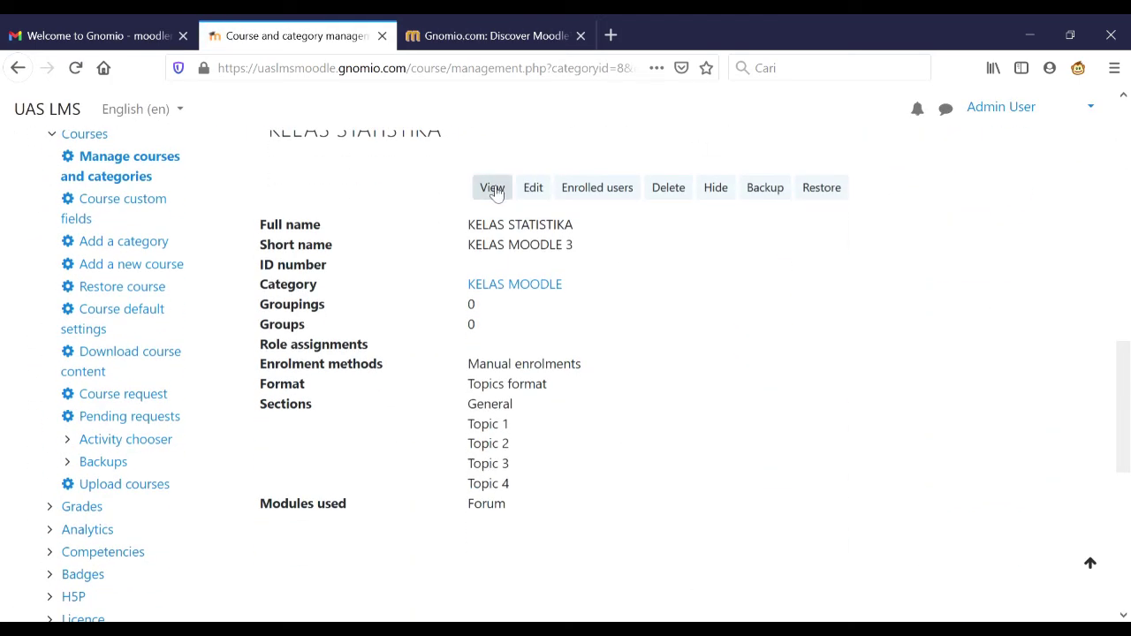
{"action": "left_click", "coordinate": [493, 188]}
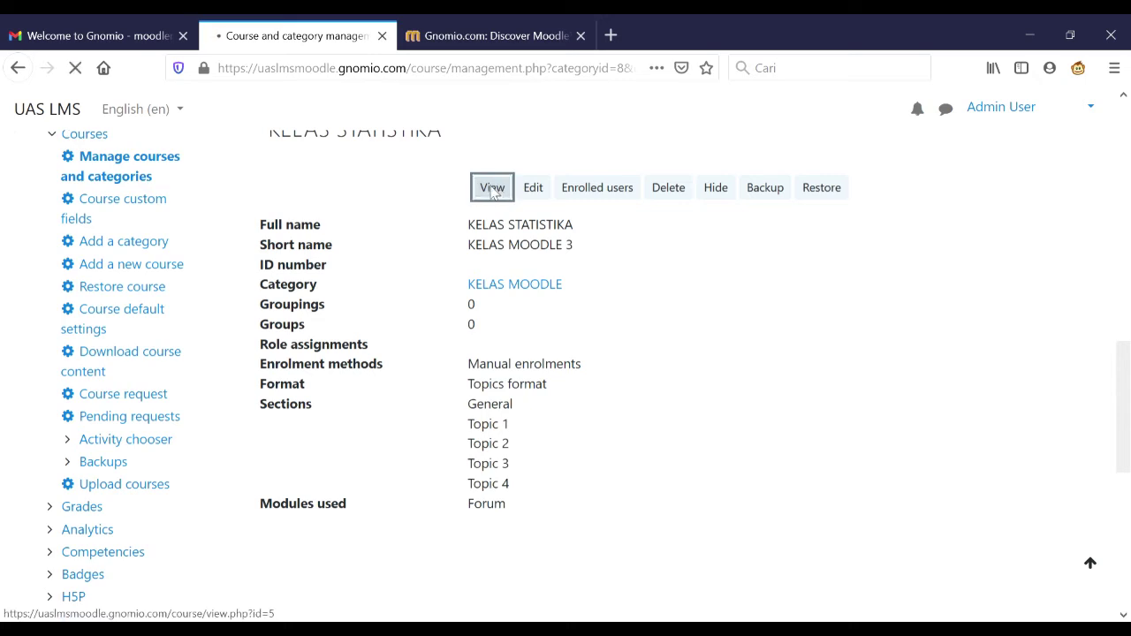
- Jump to Topic 1 and turn editing on for the KELAS STATISTIKA course
{"action": "scroll", "coordinate": [545, 372], "scroll_direction": "down", "scroll_amount": 2}
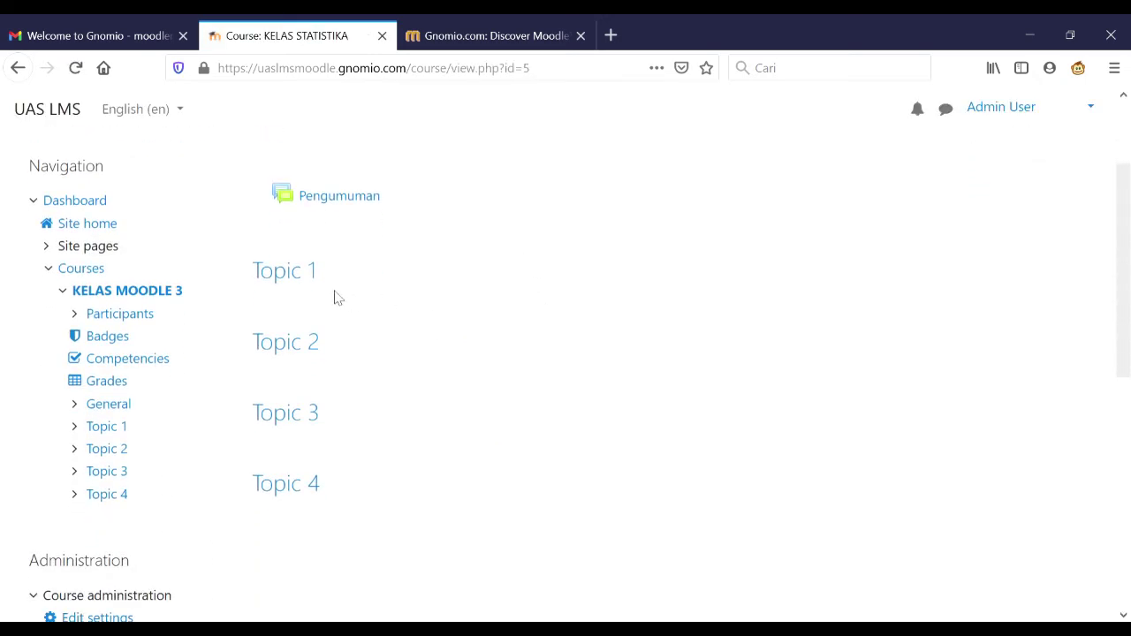
{"action": "left_click", "coordinate": [298, 278]}
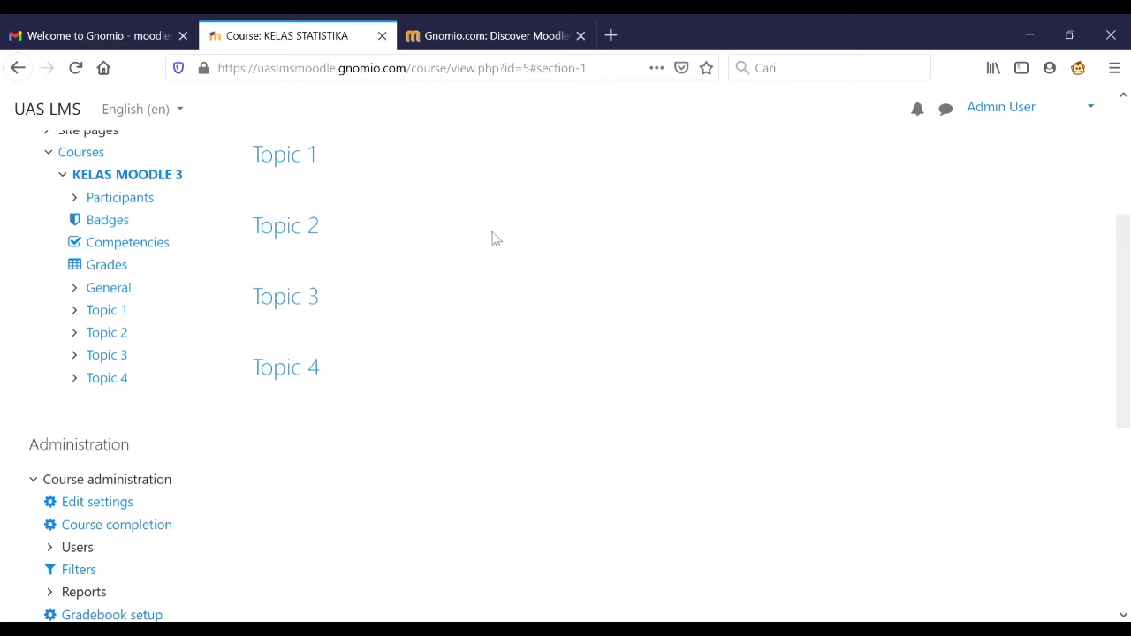
{"action": "scroll", "coordinate": [766, 329], "scroll_direction": "up", "scroll_amount": 3}
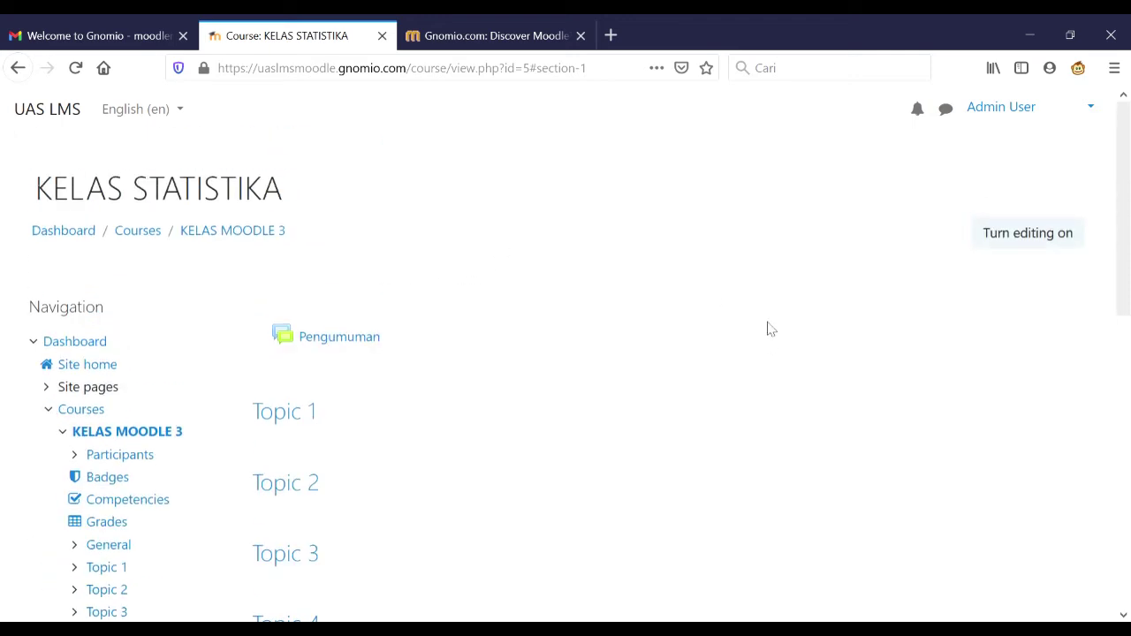
{"action": "left_click", "coordinate": [1051, 239]}
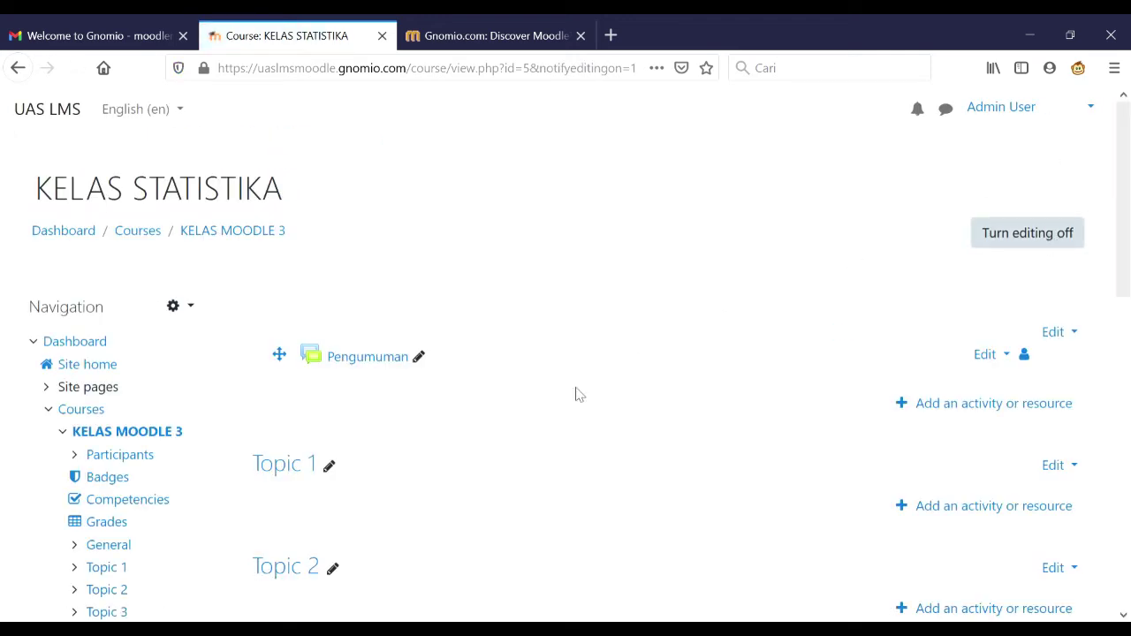
- Rename Topic 1 to MATERI STATISTIKA and bring up the activity or resource chooser
{"action": "scroll", "coordinate": [551, 415], "scroll_direction": "down", "scroll_amount": 2}
{"action": "scroll", "coordinate": [551, 416], "scroll_direction": "down", "scroll_amount": 1}
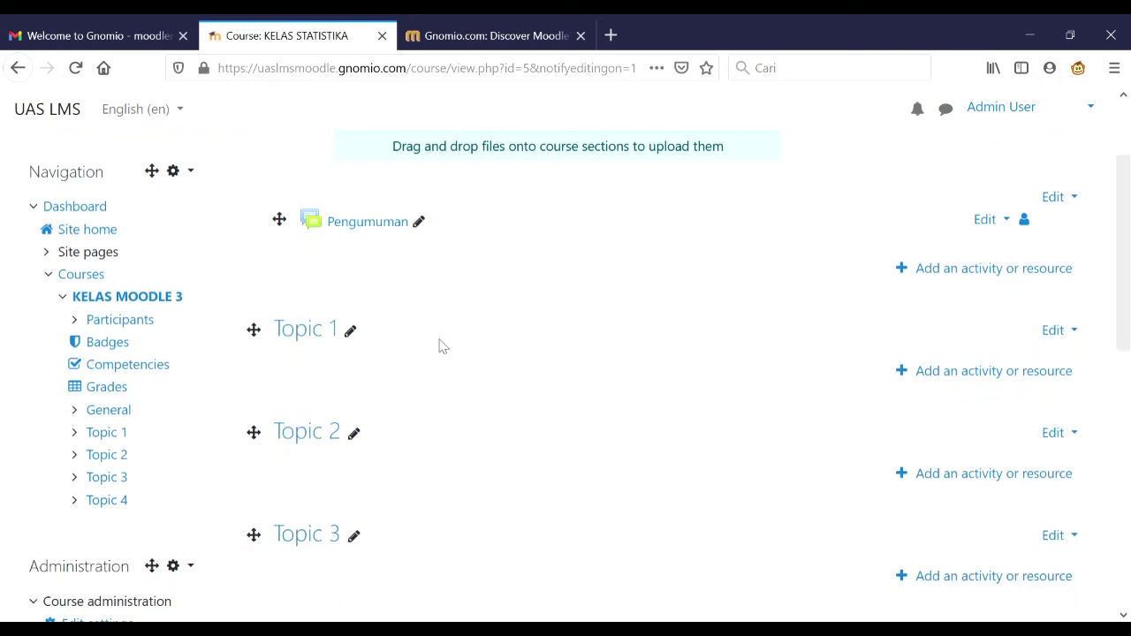
{"action": "left_click", "coordinate": [351, 332]}
{"action": "type", "text": "MATERI STAT"}
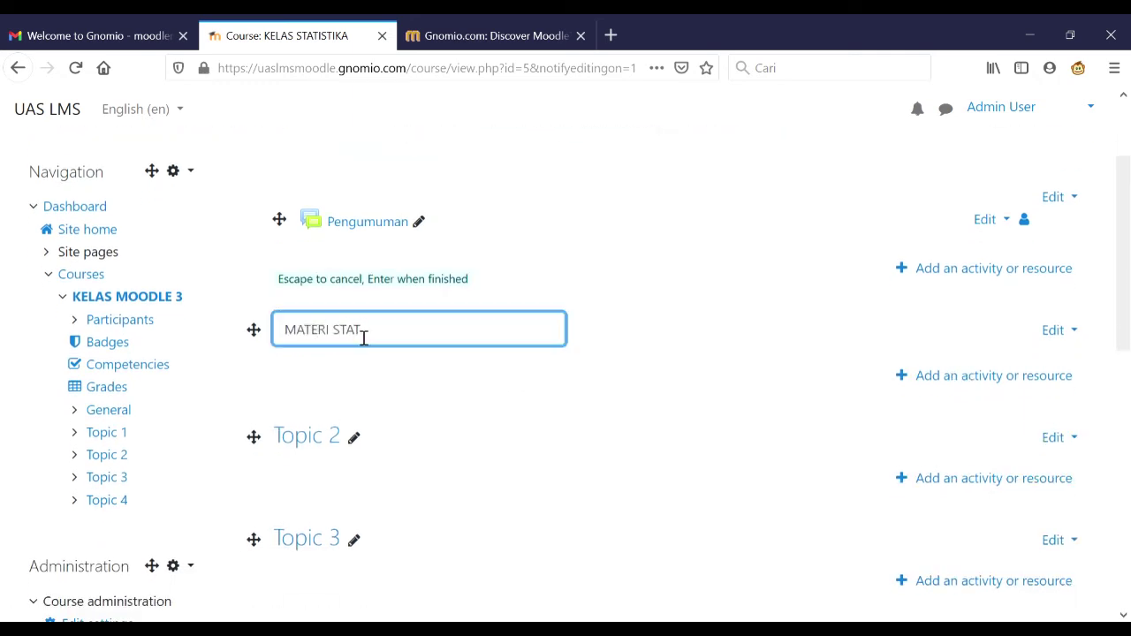
{"action": "type", "text": "ISTIKA"}
{"action": "key", "text": "Return"}
{"action": "scroll", "coordinate": [717, 139], "scroll_direction": "down", "scroll_amount": 1}
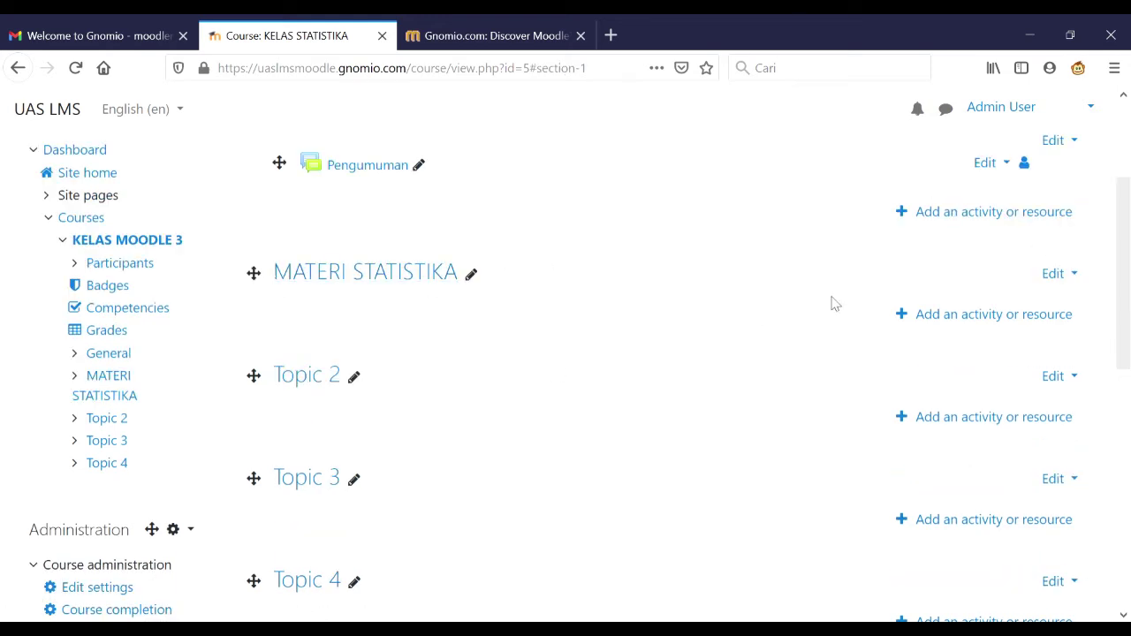
{"action": "left_click", "coordinate": [946, 319]}
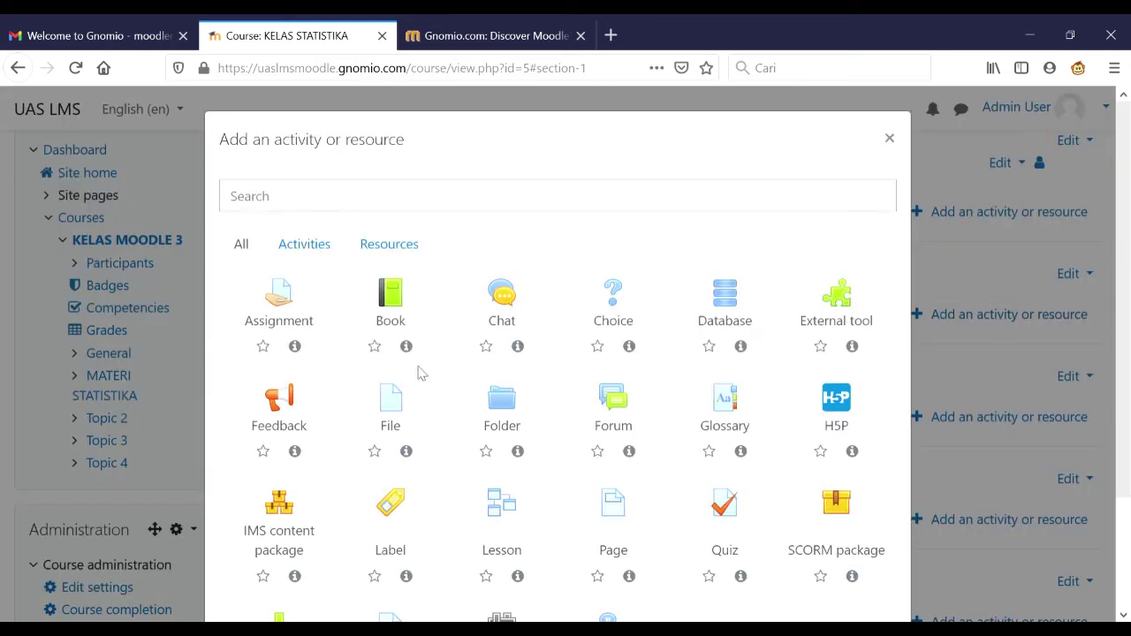
- Add a File resource to the section and name it MATERI STATISTIKA
{"action": "left_click", "coordinate": [391, 402]}
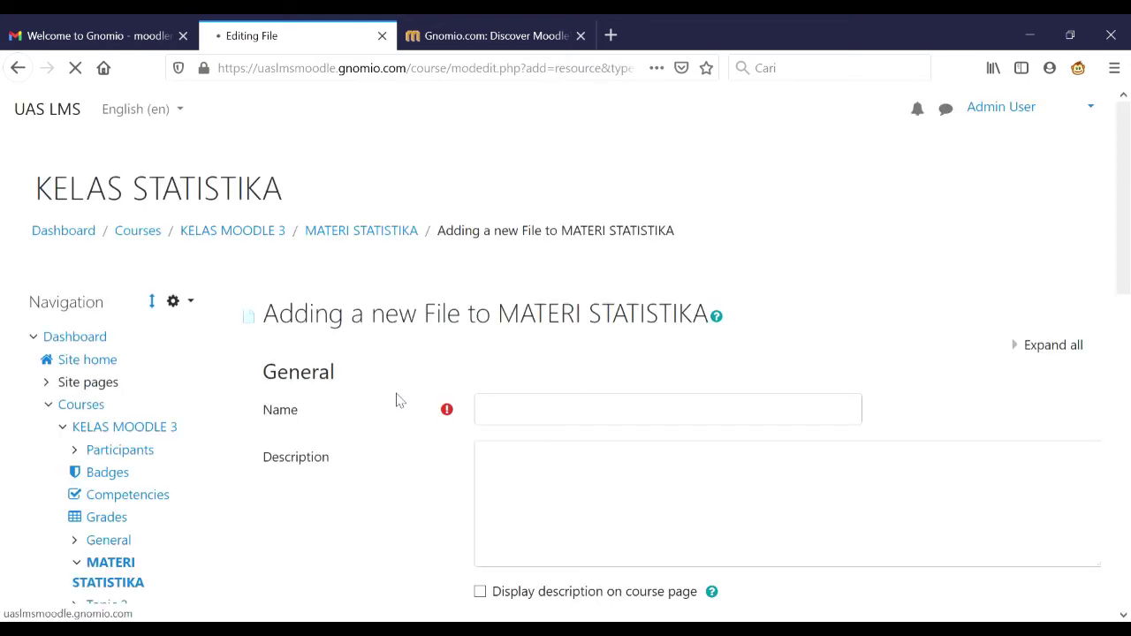
{"action": "left_click", "coordinate": [577, 419]}
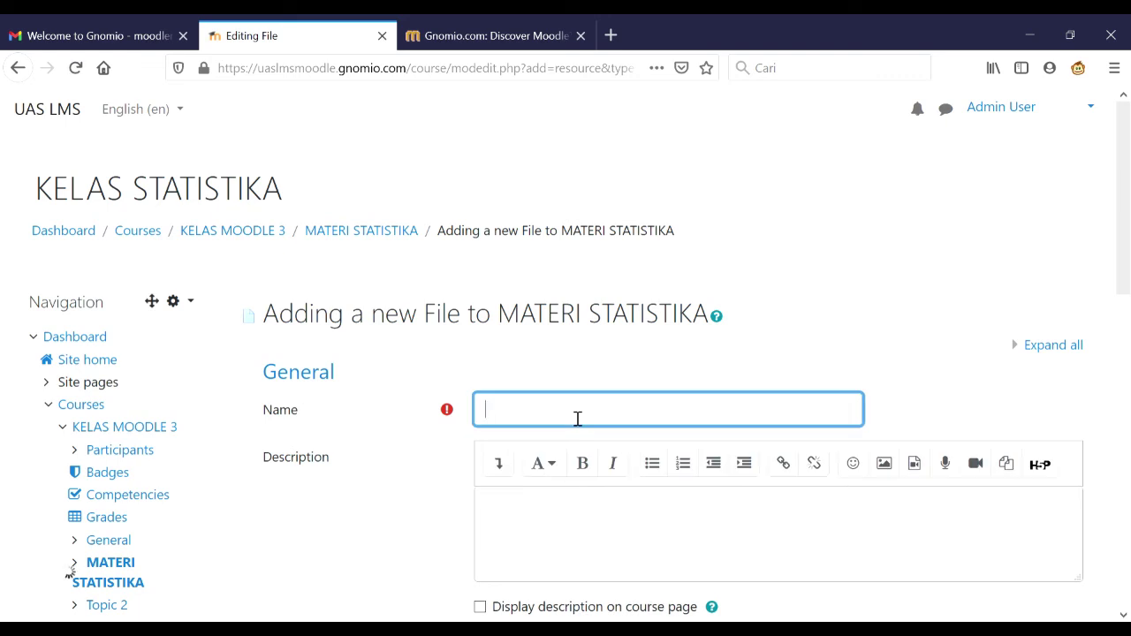
{"action": "type", "text": "MATERI STATISTIKA"}
{"action": "scroll", "coordinate": [577, 419], "scroll_direction": "down", "scroll_amount": 5}
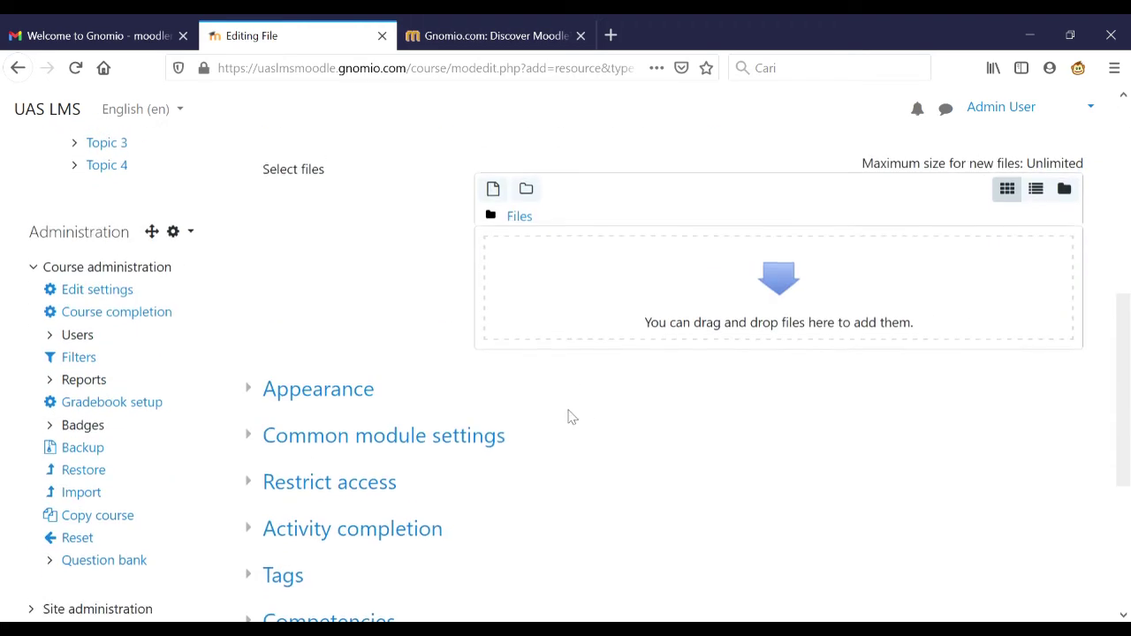
- Upload Materi Statistika.docx into the resource and save and display it
{"action": "left_click", "coordinate": [494, 194]}
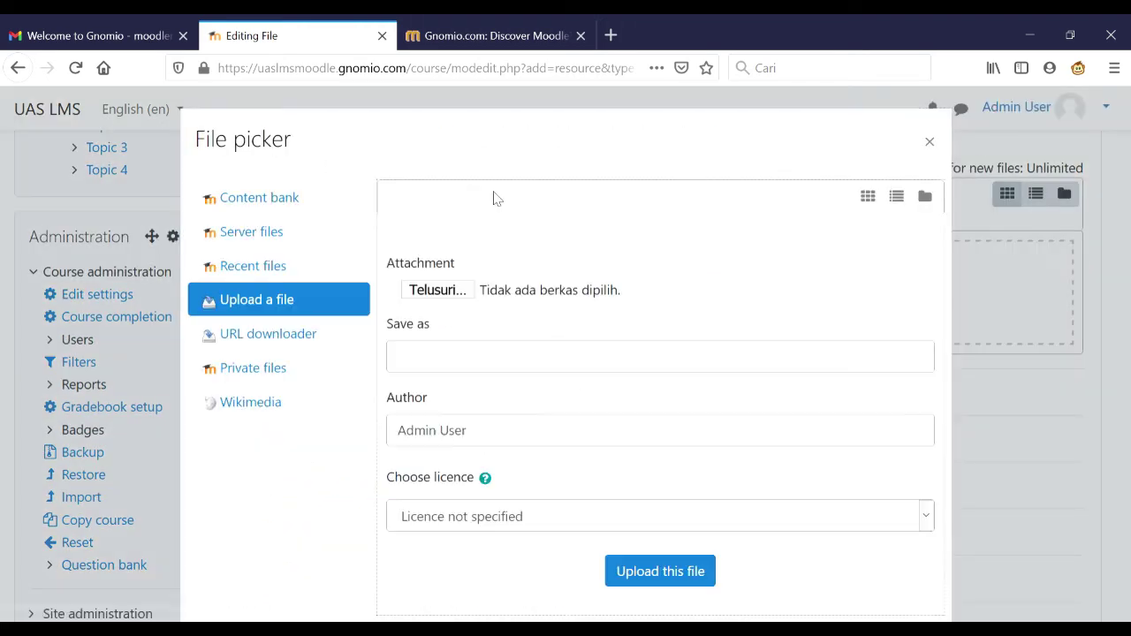
{"action": "left_click", "coordinate": [450, 287]}
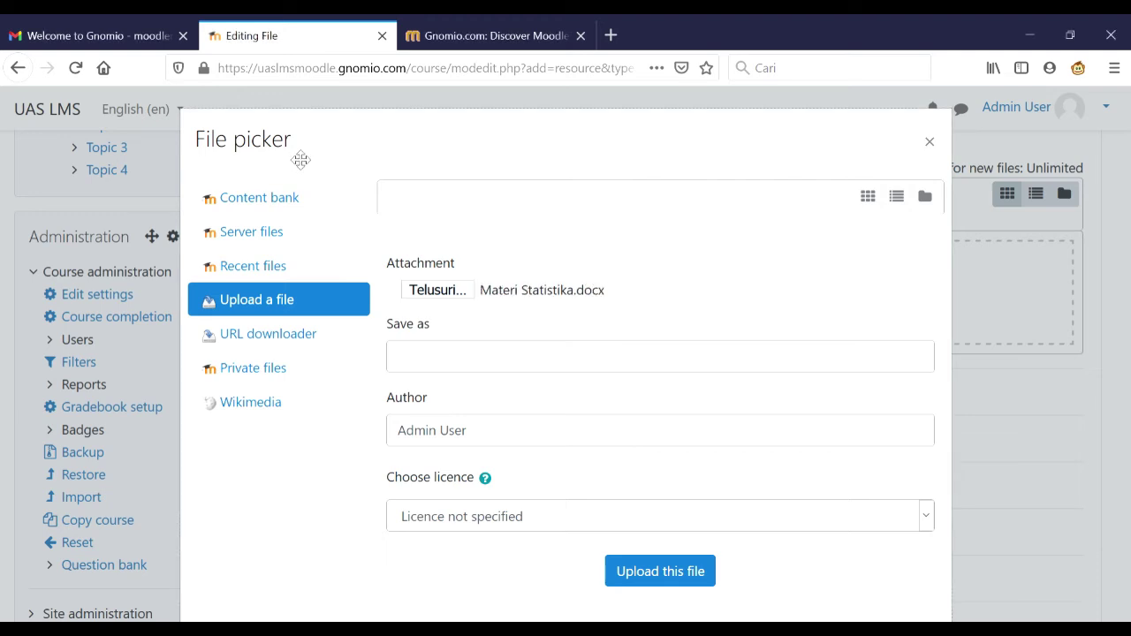
{"action": "left_click", "coordinate": [669, 571]}
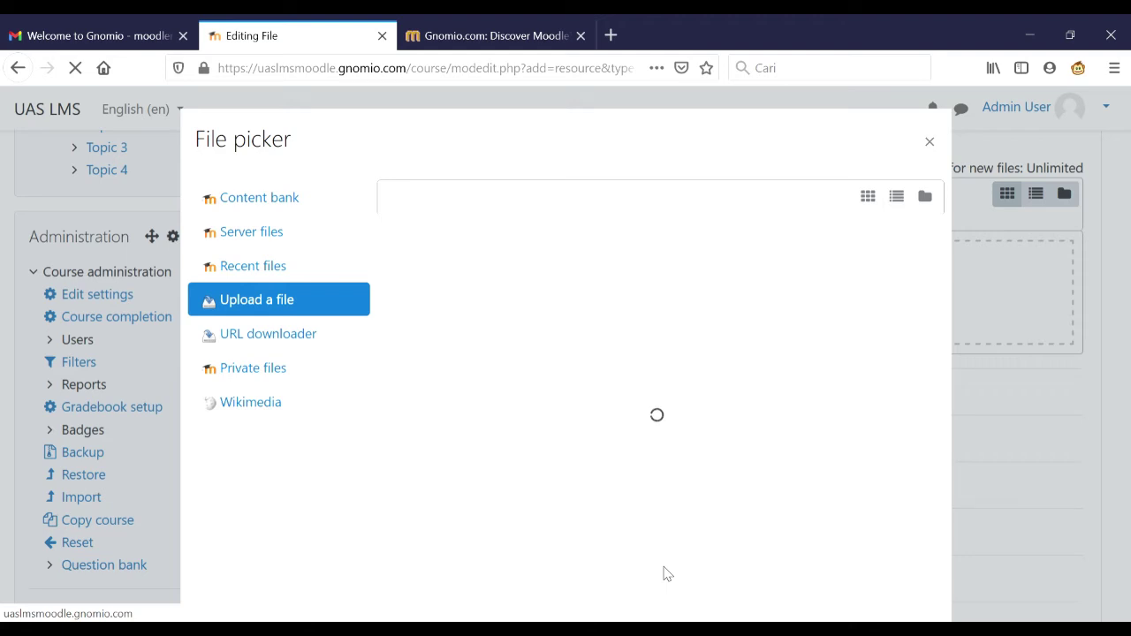
{"action": "scroll", "coordinate": [667, 574], "scroll_direction": "down", "scroll_amount": 5}
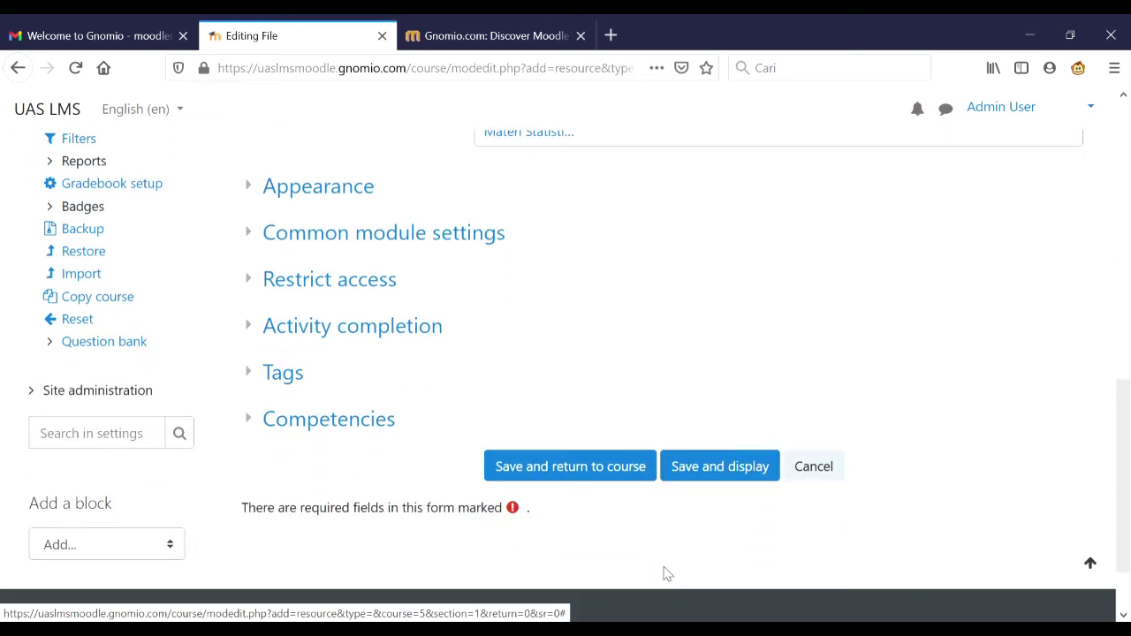
{"action": "left_click", "coordinate": [713, 473]}
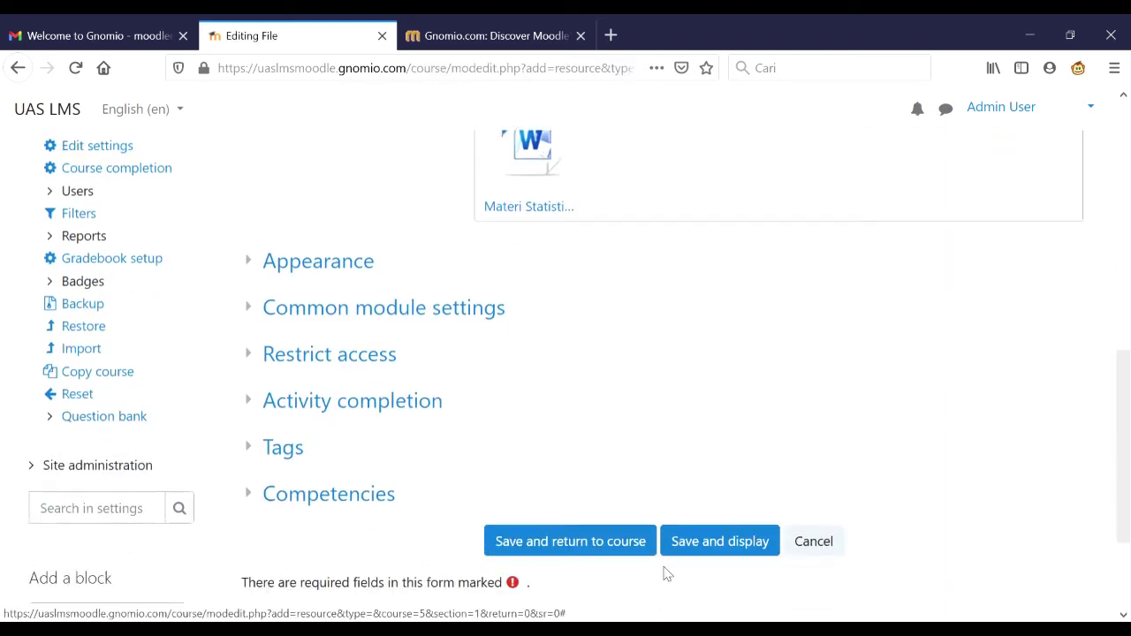
{"action": "scroll", "coordinate": [663, 573], "scroll_direction": "down", "scroll_amount": 2}
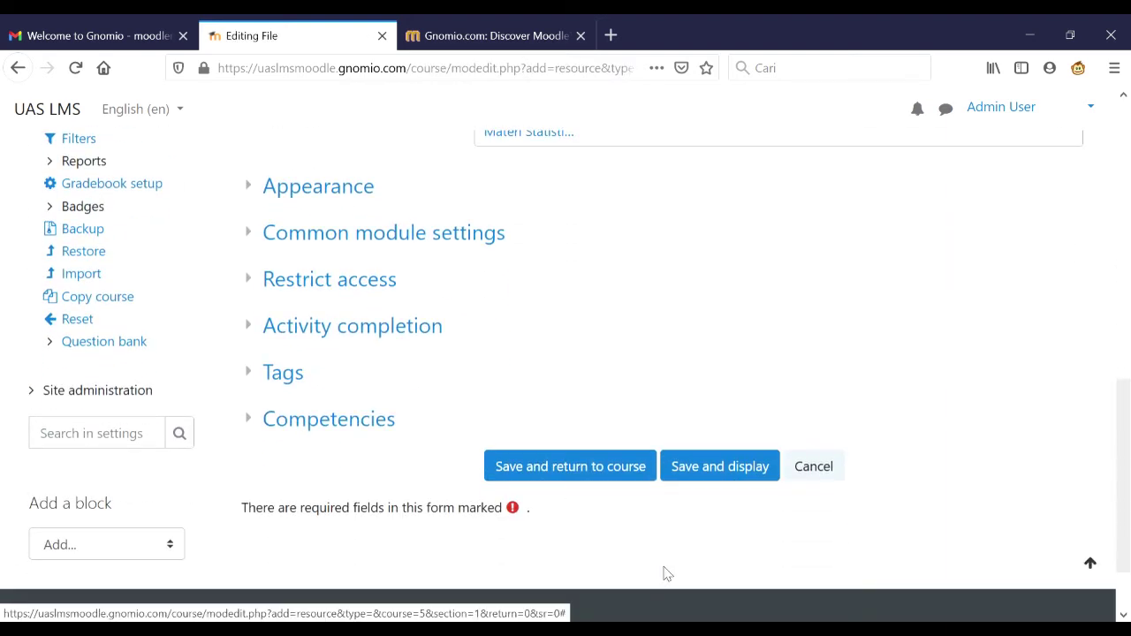
{"action": "left_click", "coordinate": [714, 473]}
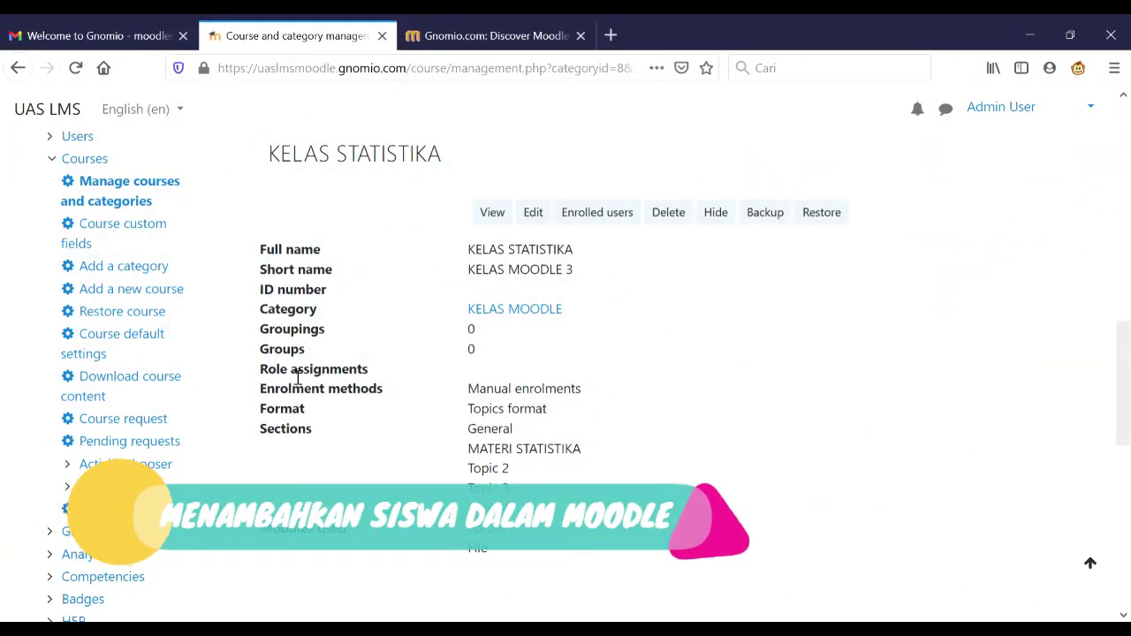
- Open the KELAS STATISTIKA course's Enrolled users list
{"action": "left_click", "coordinate": [598, 220]}
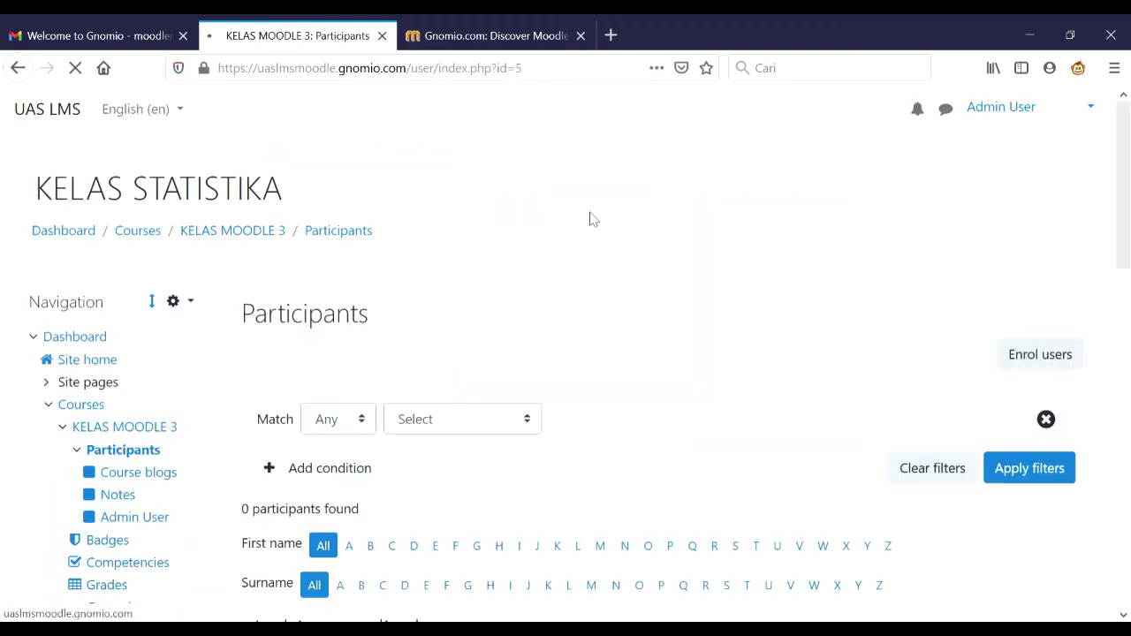
{"action": "scroll", "coordinate": [592, 372], "scroll_direction": "down", "scroll_amount": 1}
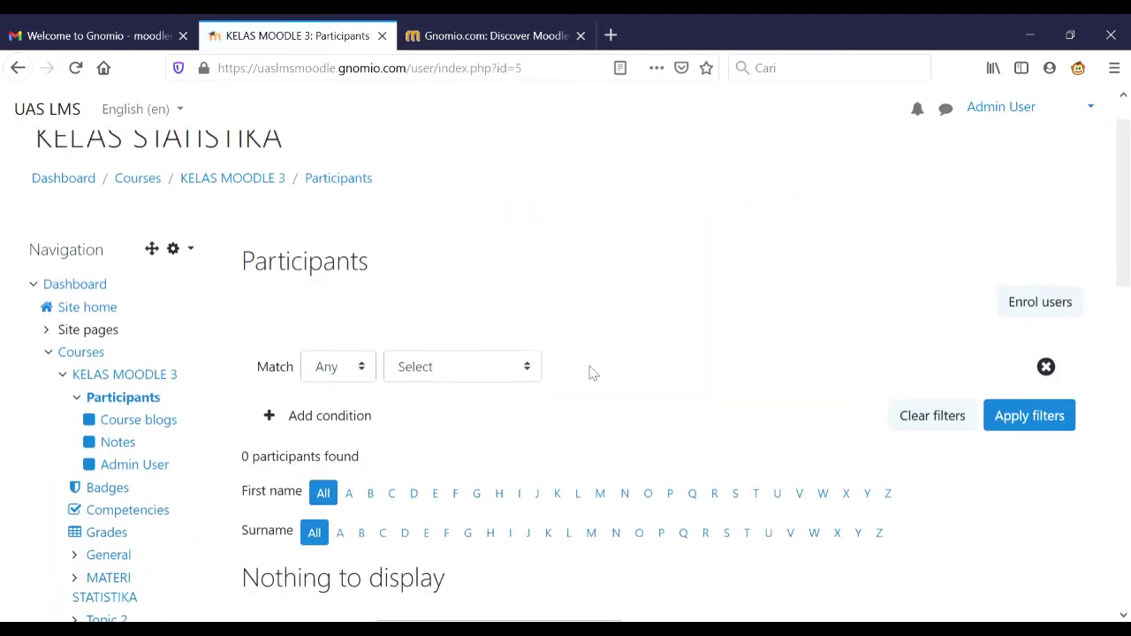
{"action": "scroll", "coordinate": [1096, 296], "scroll_direction": "down", "scroll_amount": 5}
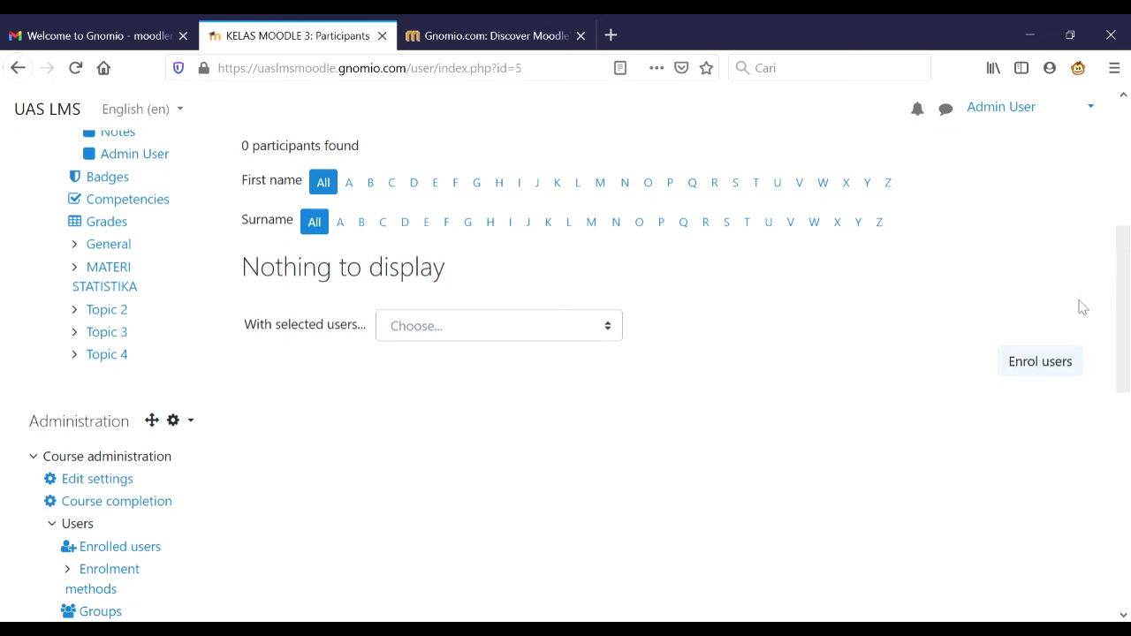
- Enrol the registered student account into the course with the Student role
{"action": "left_click", "coordinate": [1042, 367]}
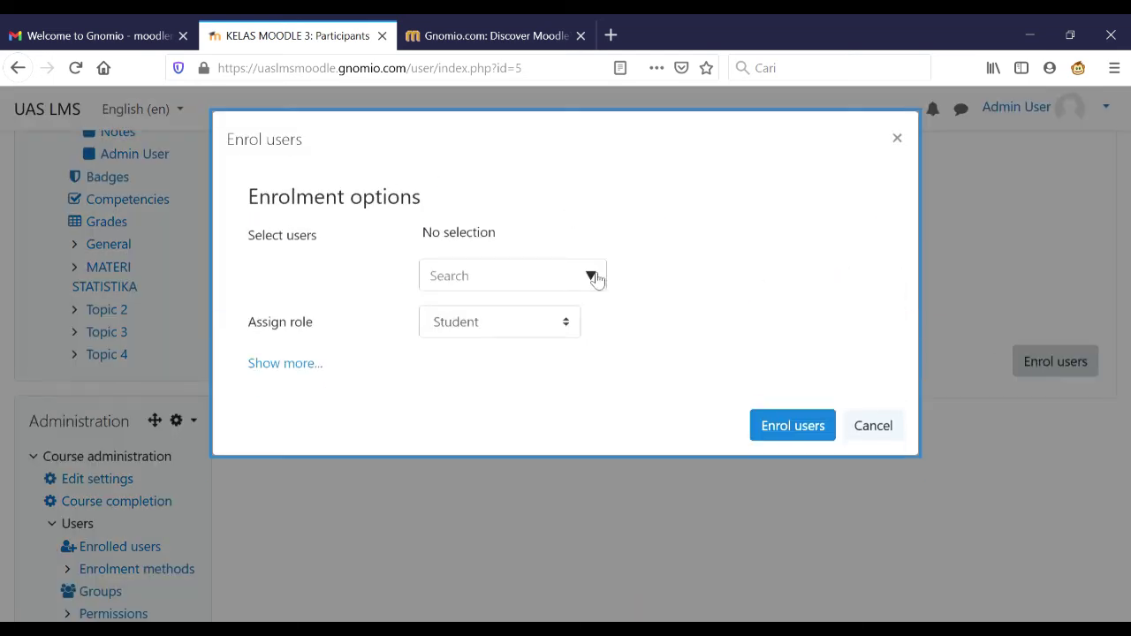
{"action": "left_click", "coordinate": [594, 278]}
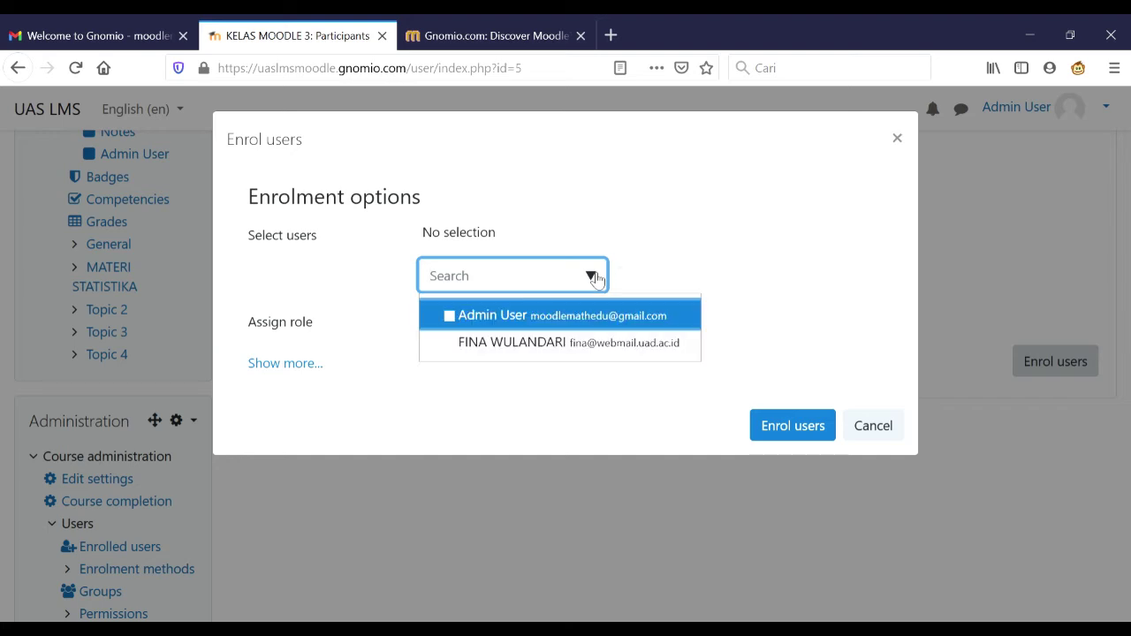
{"action": "left_click", "coordinate": [593, 345]}
{"action": "left_click", "coordinate": [725, 283]}
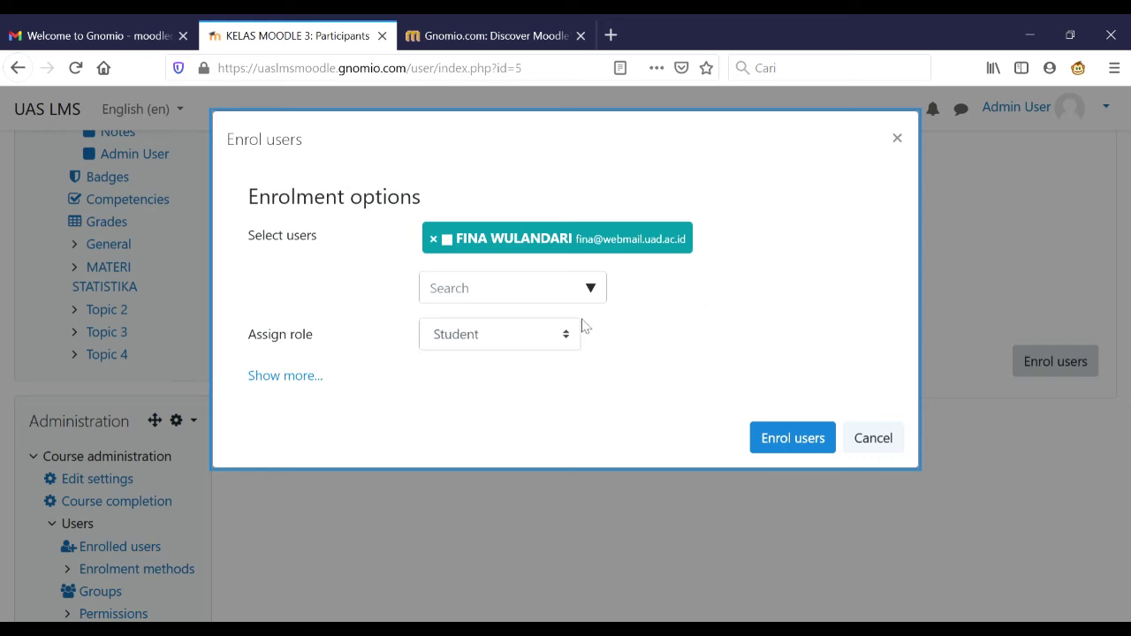
{"action": "left_click", "coordinate": [565, 334]}
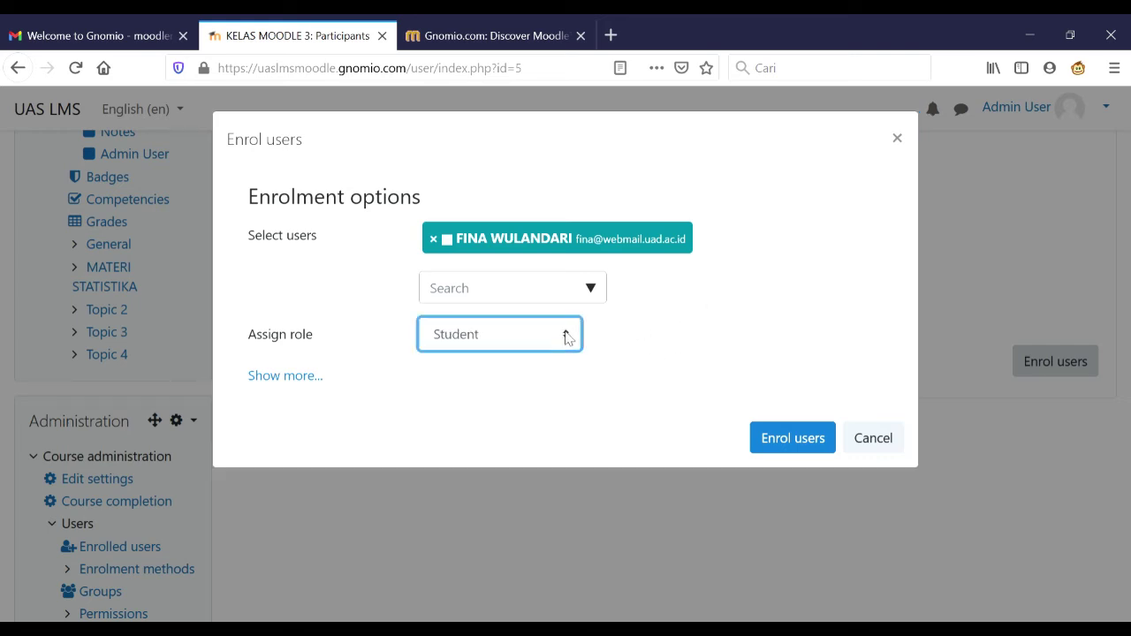
{"action": "left_click", "coordinate": [804, 435]}
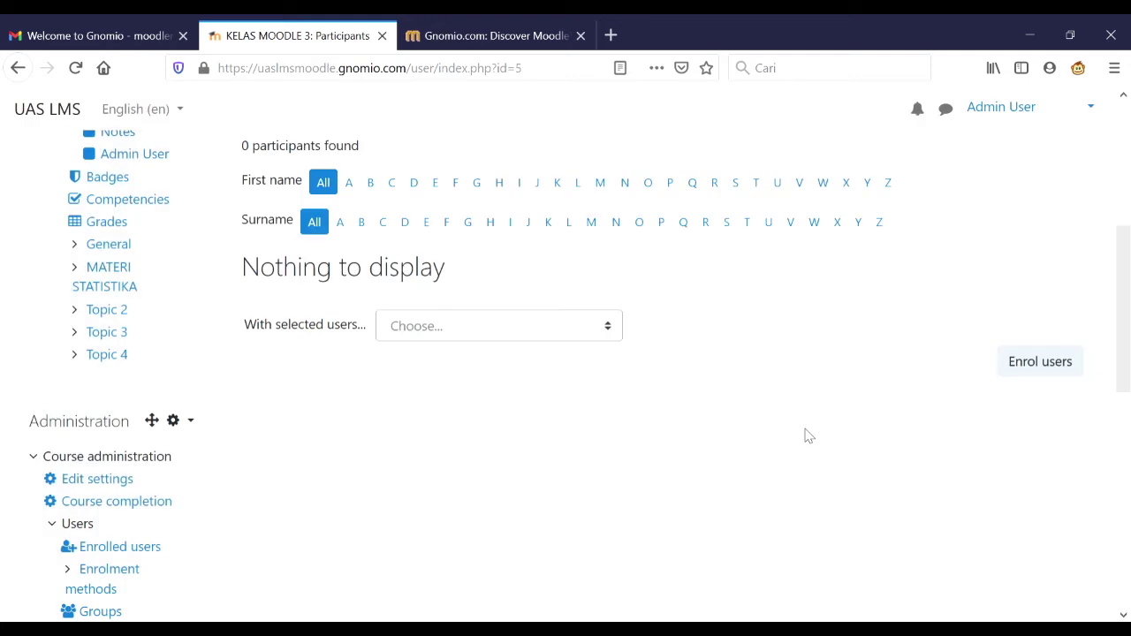